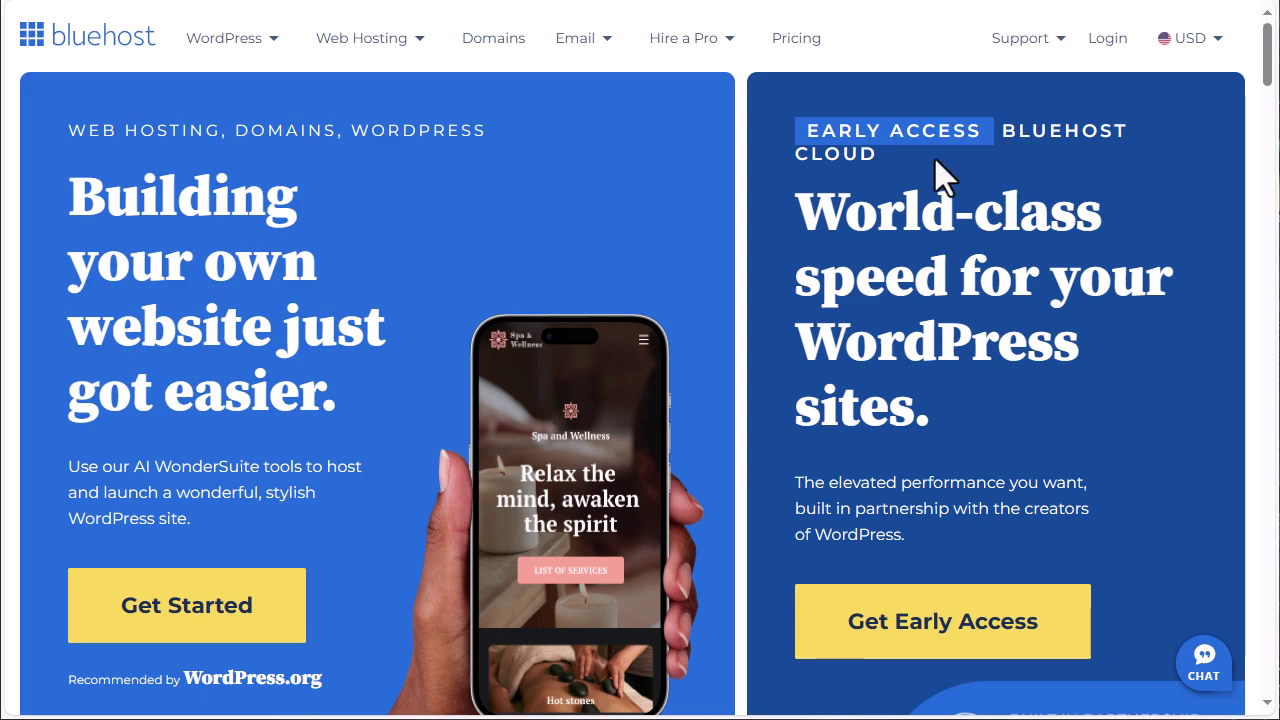
Scroll down and back up the Bluehost homepage to browse its WordPress product offerings.
scroll(937, 157, down, 1)
scroll(937, 157, down, 5)
scroll(937, 157, down, 5)
scroll(937, 157, down, 3)
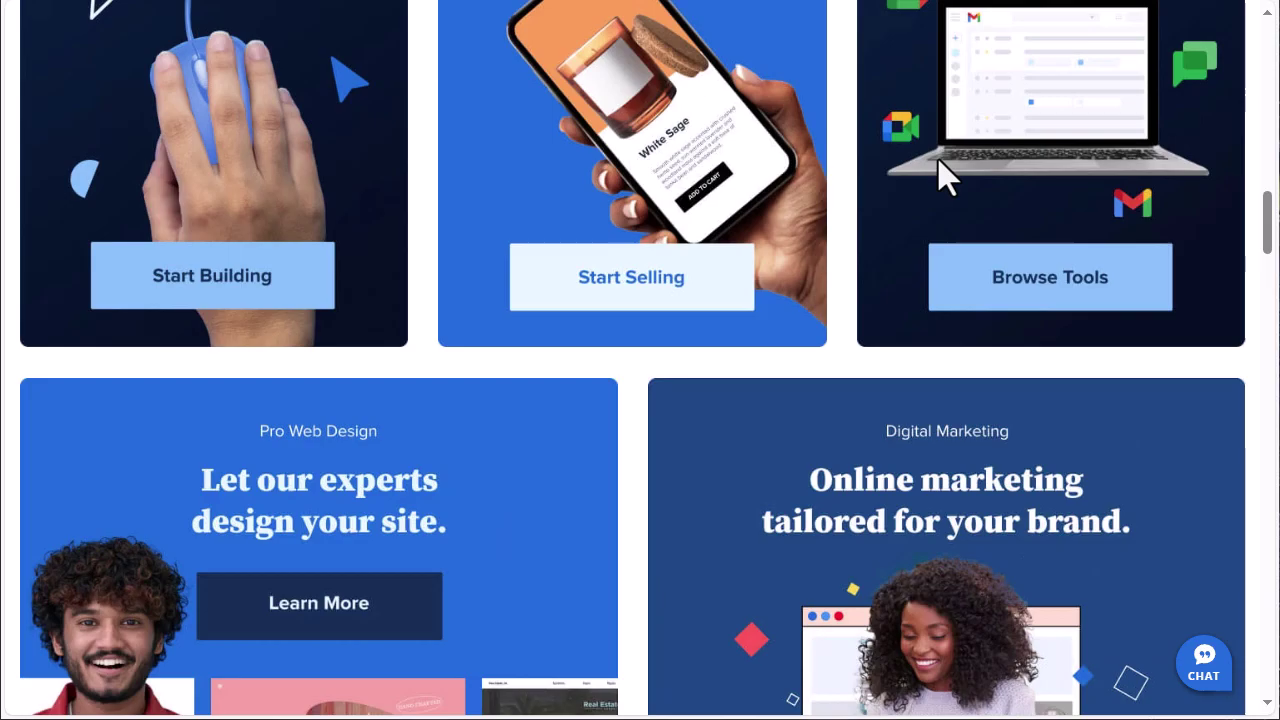
scroll(938, 159, down, 4)
scroll(938, 159, up, 5)
scroll(938, 159, up, 5)
scroll(938, 159, up, 5)
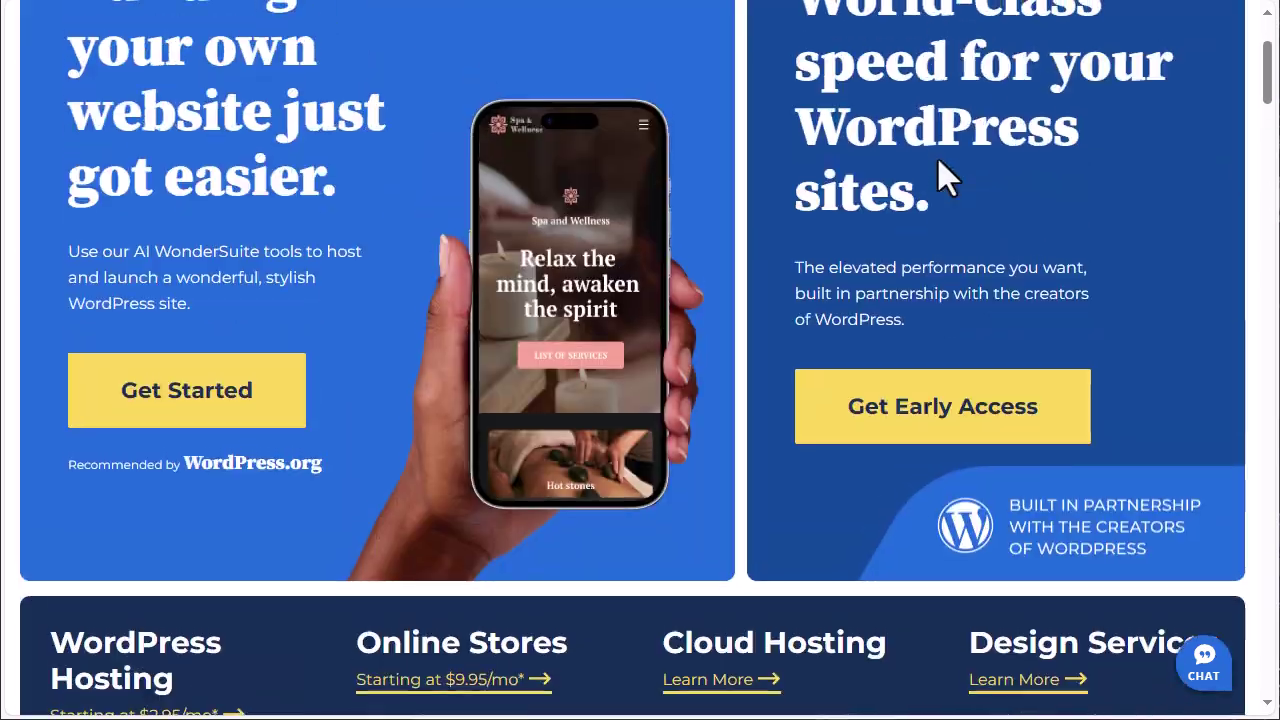
scroll(938, 159, up, 2)
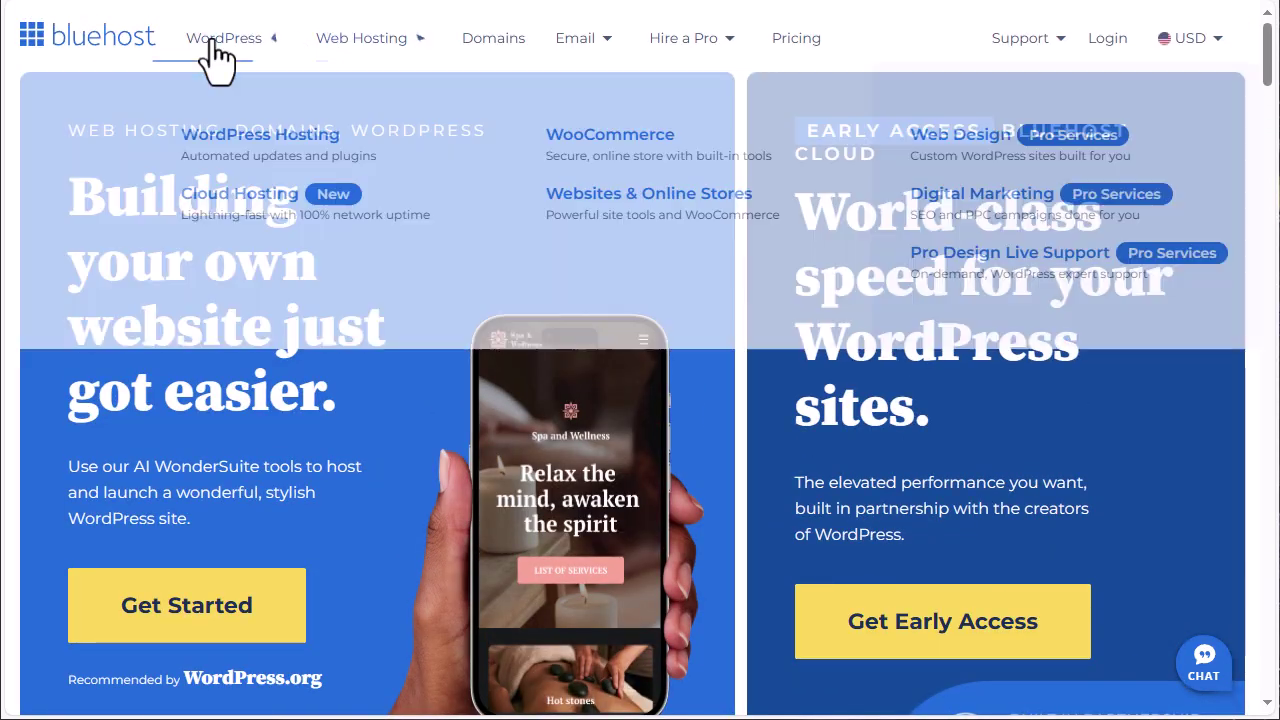
mouse_move(233, 38)
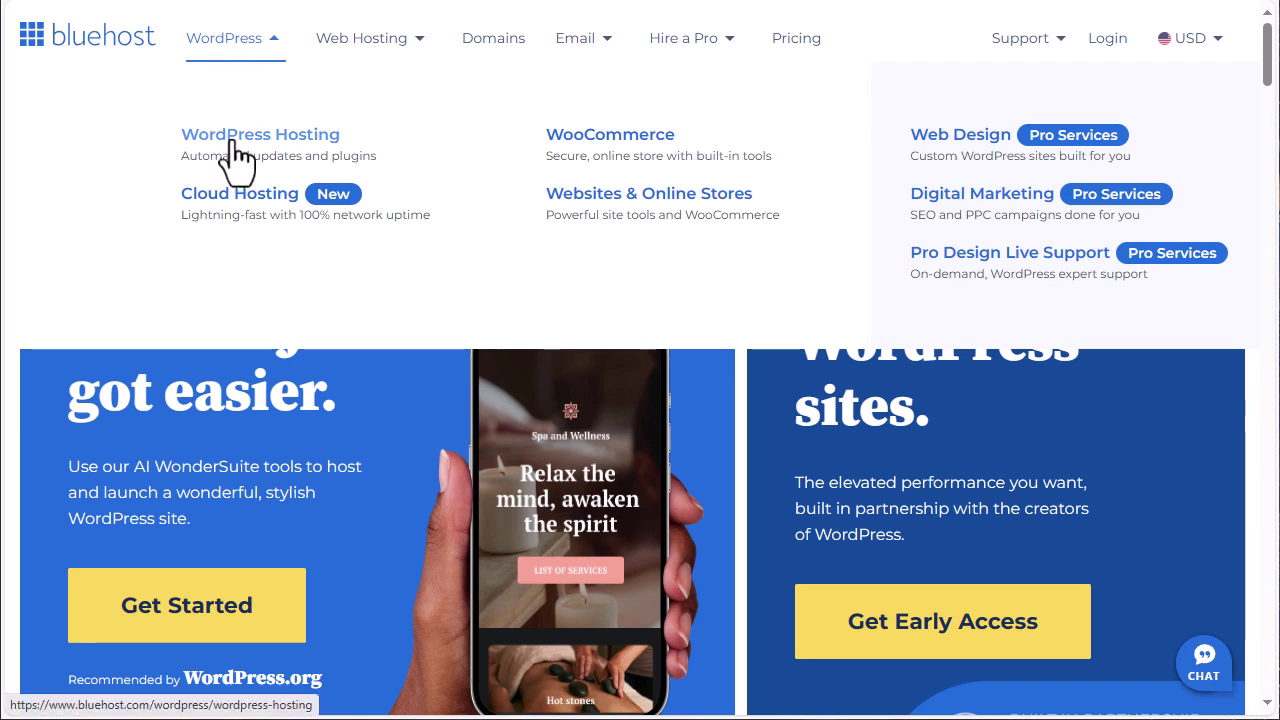
View WordPress Hosting plans: Basic $2.95, Choice Plus $5.45, Online Store $9.95, Cloud $29.99.
click(233, 145)
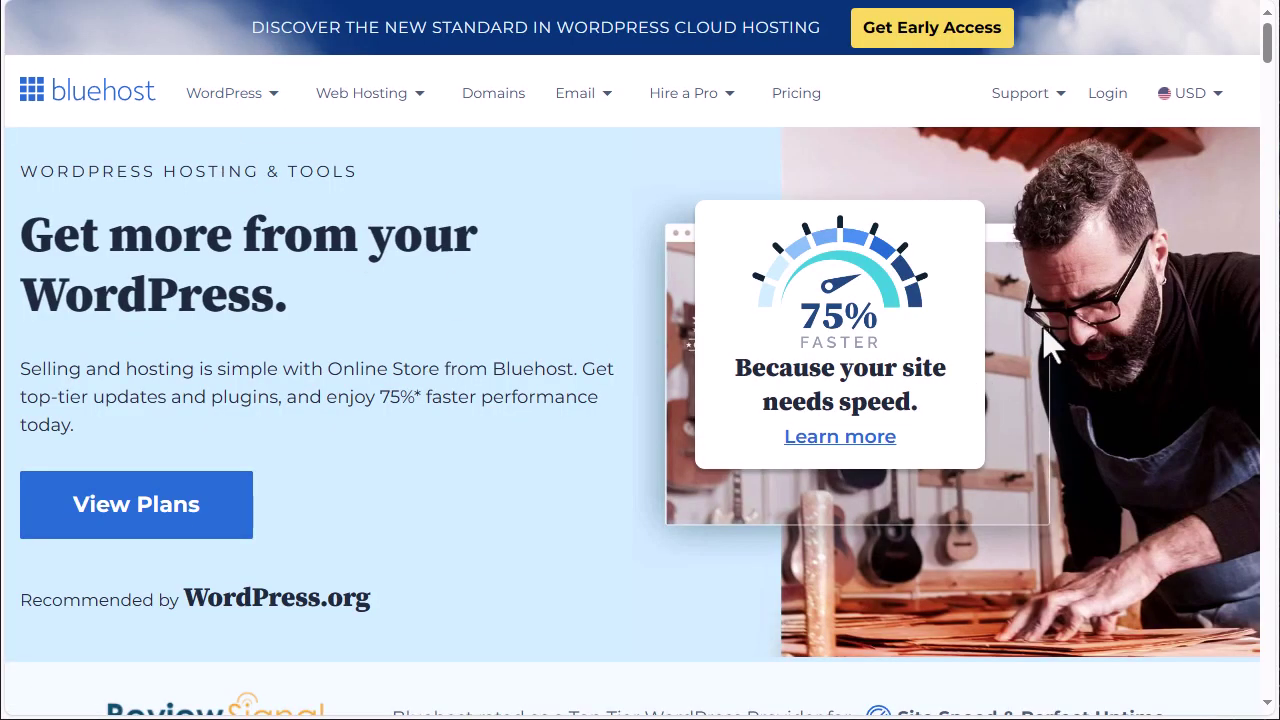
click(137, 514)
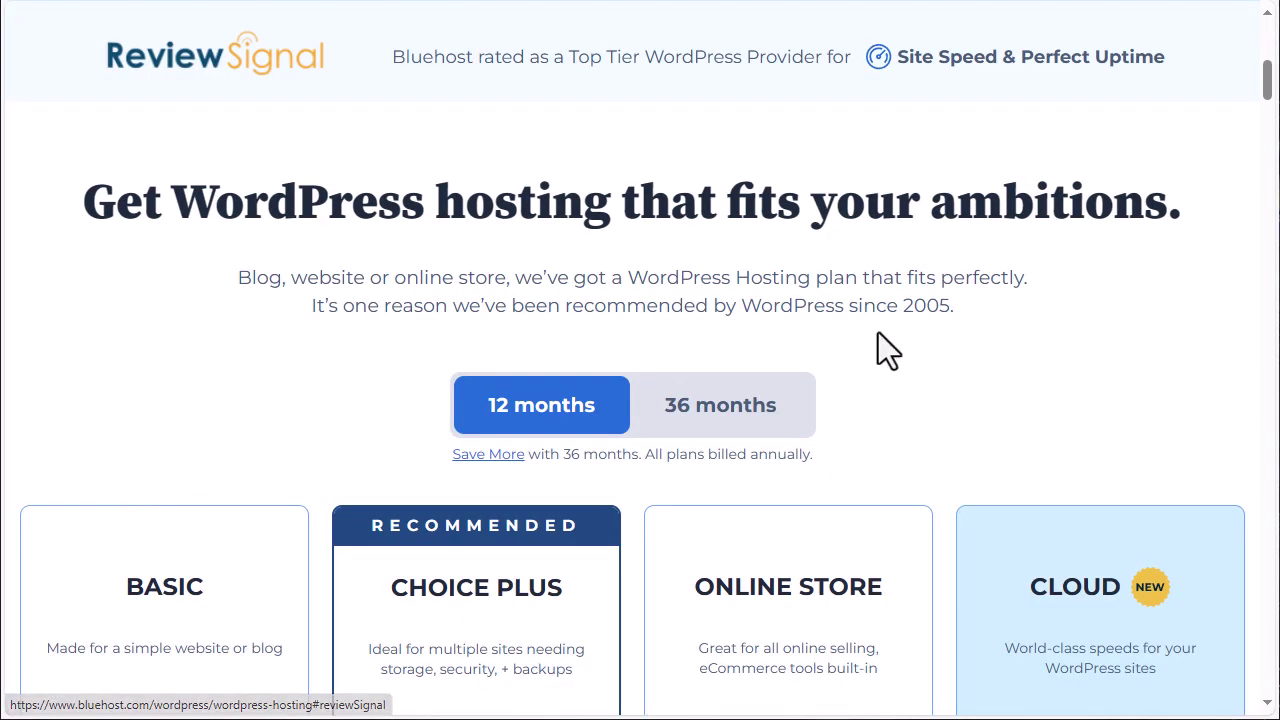
scroll(1110, 250, down, 1)
scroll(1110, 250, down, 2)
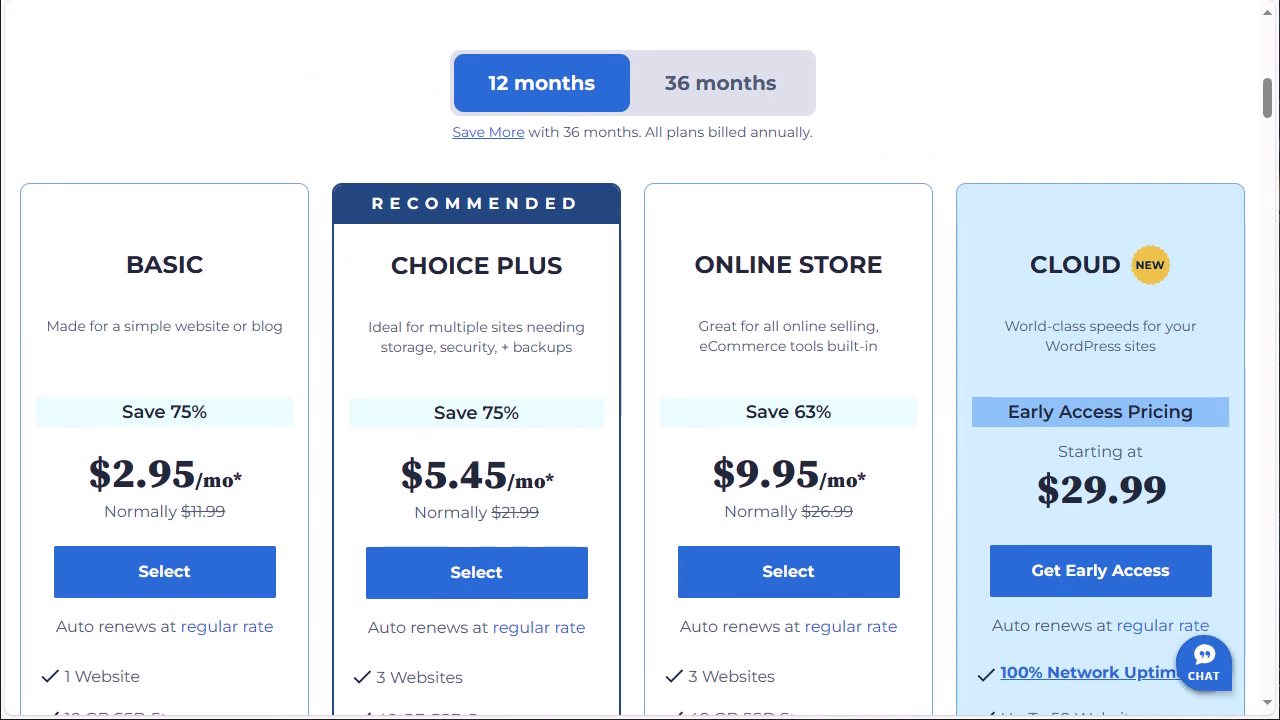
scroll(164, 572, down, 1)
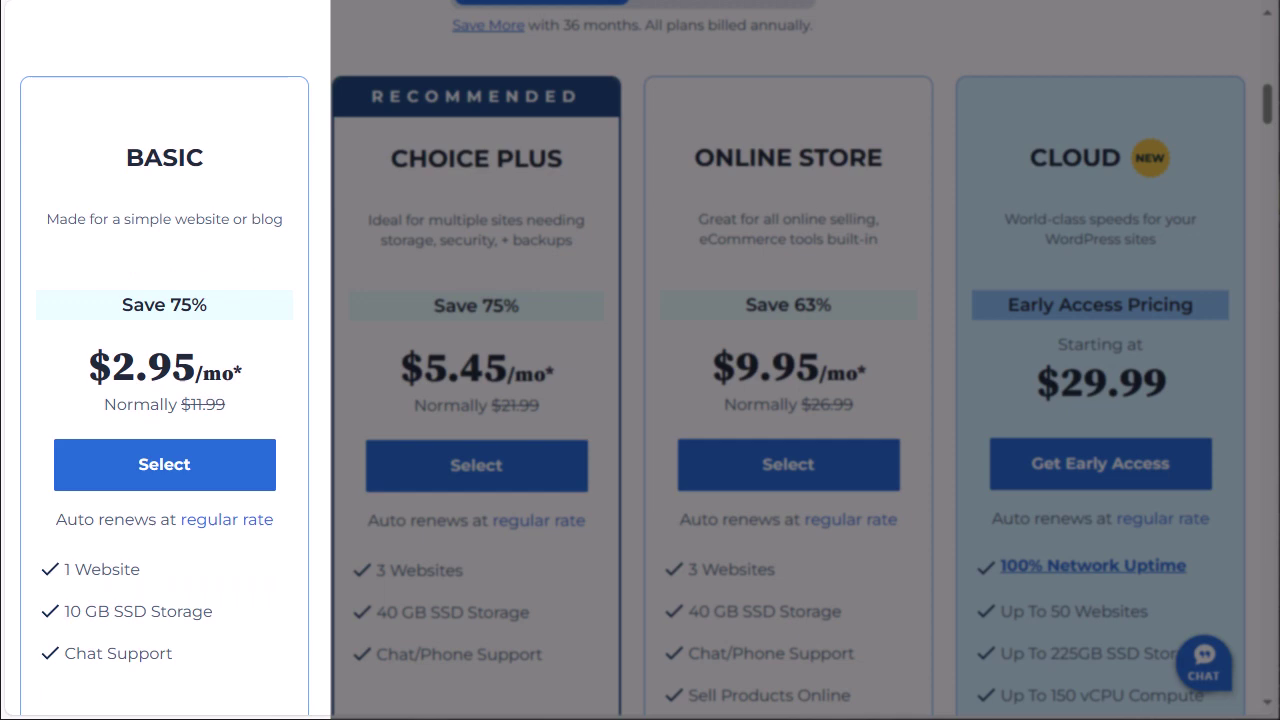
scroll(640, 360, up, 3)
scroll(640, 360, down, 2)
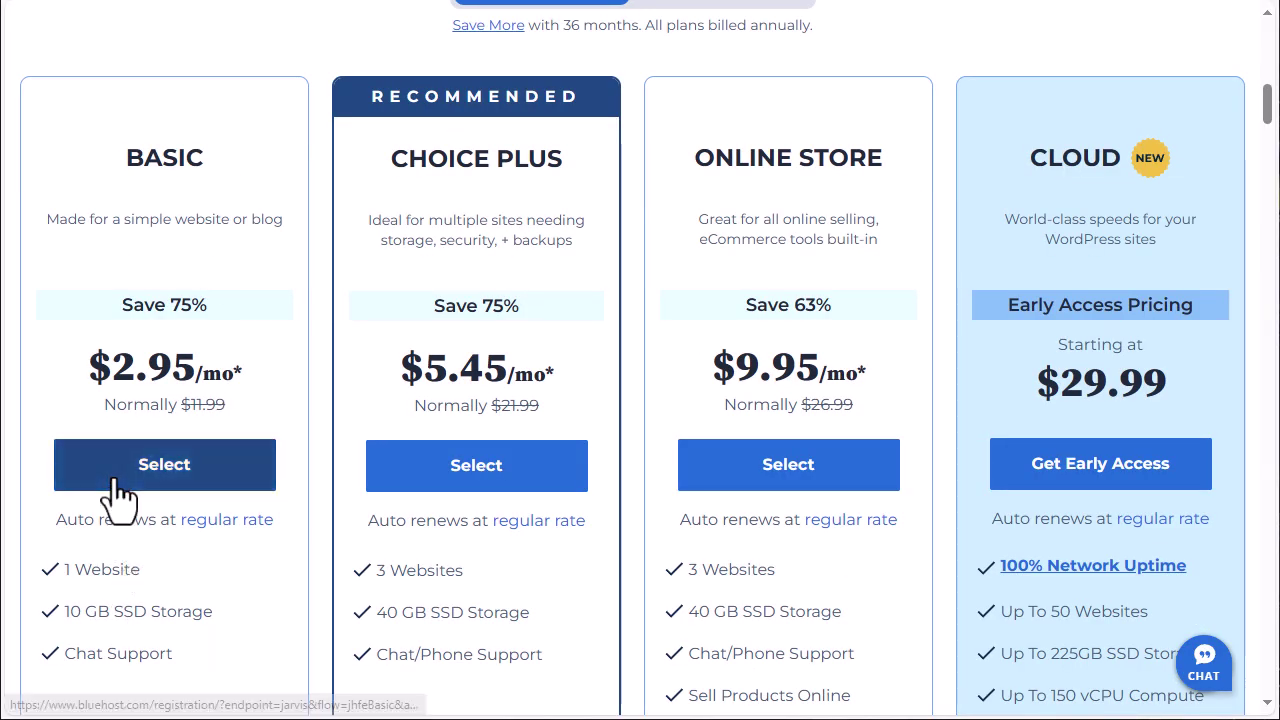
Choose the Basic plan, skip the store offer, and use teachingxyz.com as the owned domain.
click(116, 480)
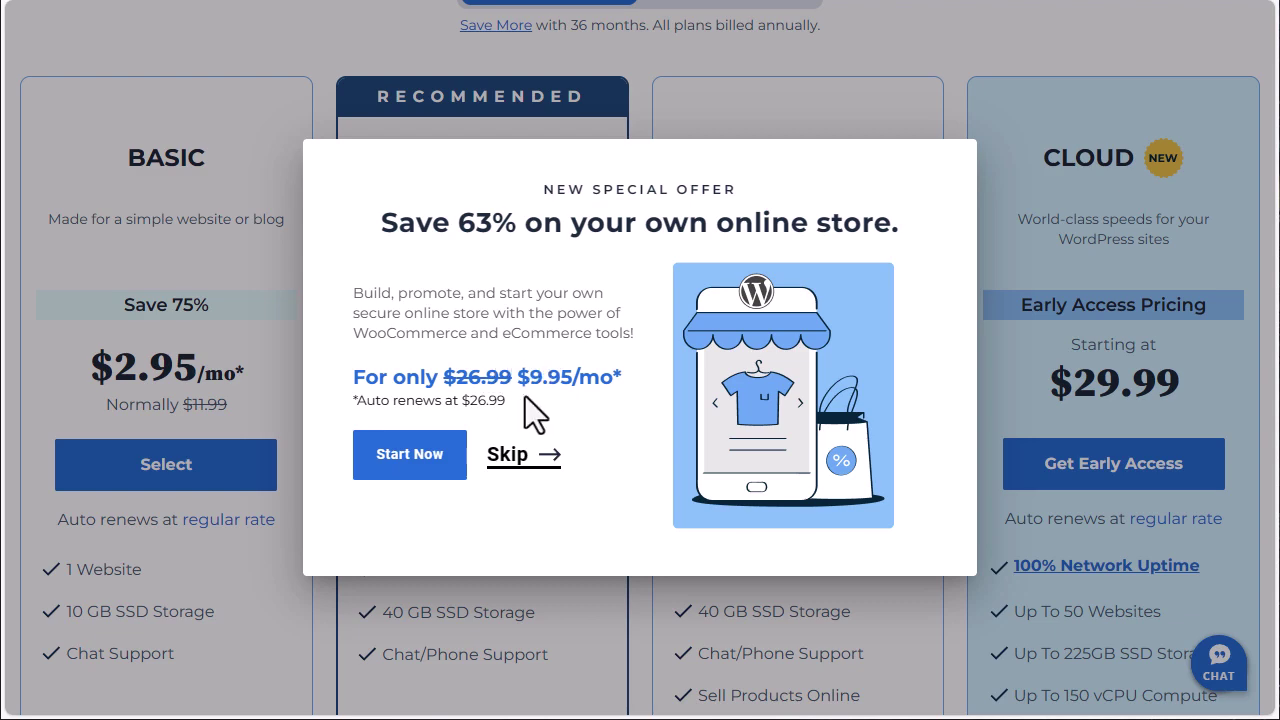
click(512, 458)
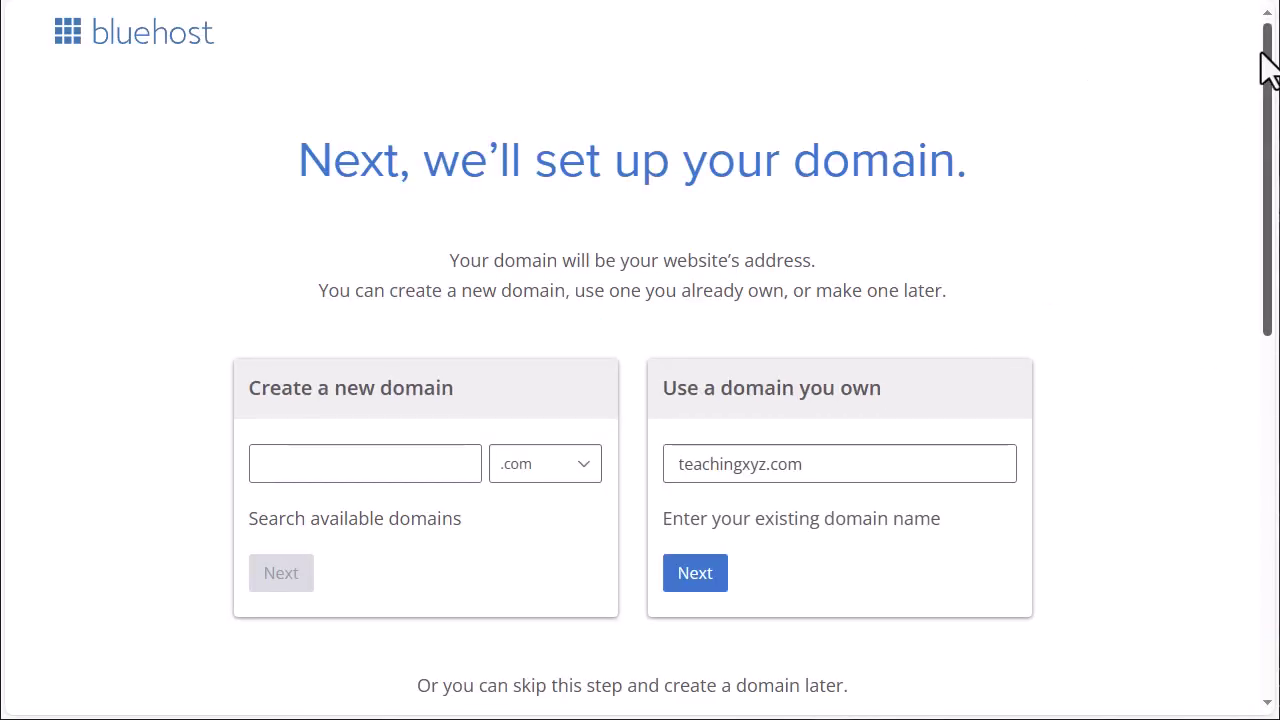
mouse_move(1266, 42)
mouse_down()
mouse_move(1264, 70)
mouse_move(1266, 43)
mouse_up()
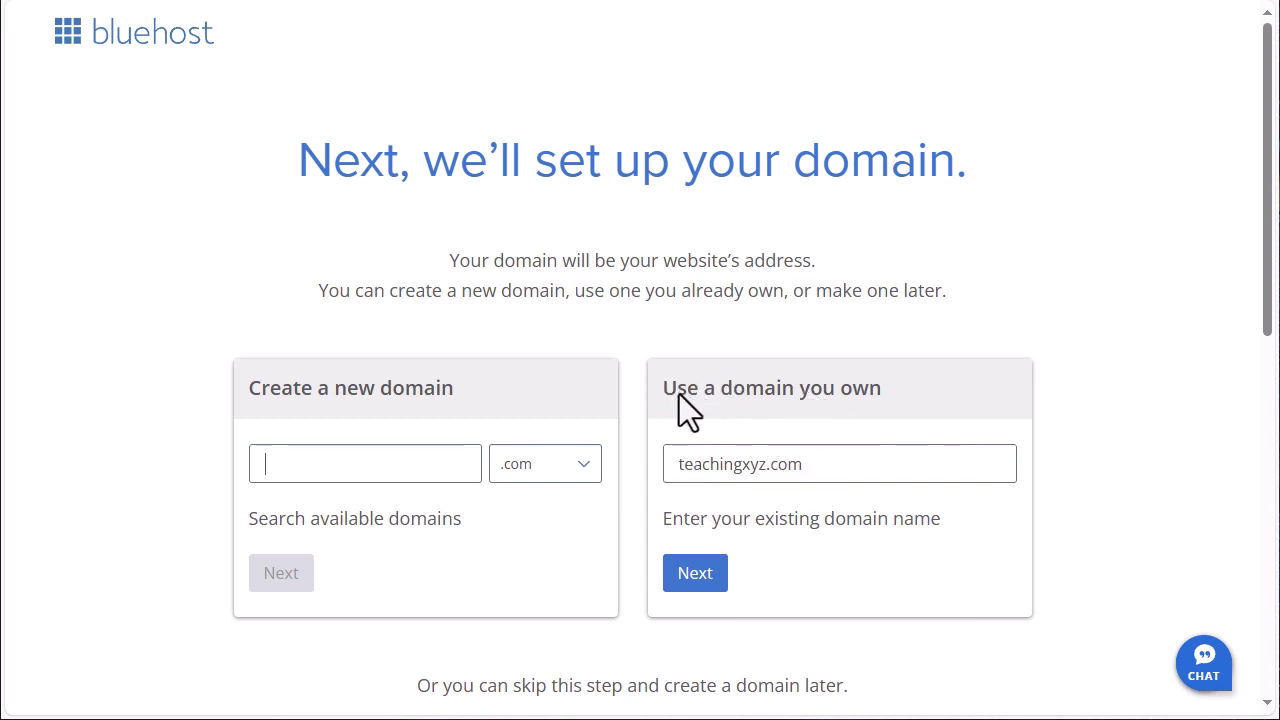
click(842, 465)
click(697, 575)
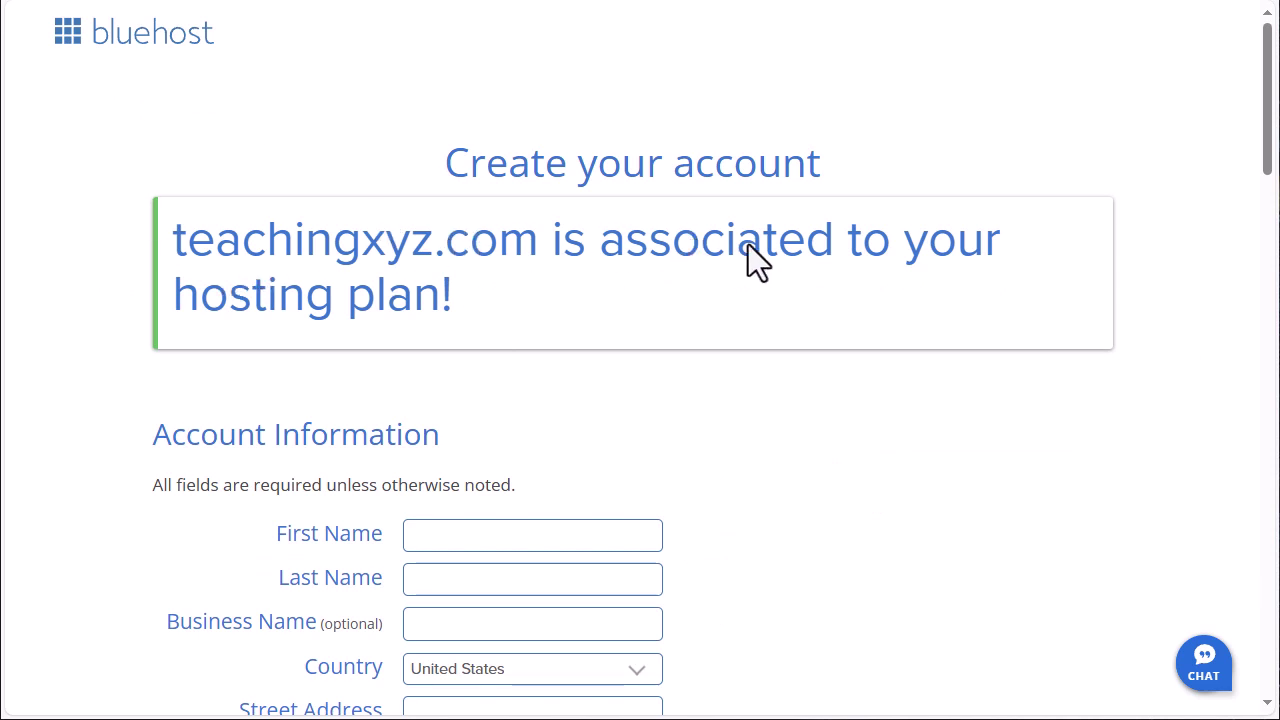
Keep the 12 Month – $2.95/mo service term, for a $35.40 total.
scroll(1097, 214, down, 1)
scroll(1097, 214, down, 5)
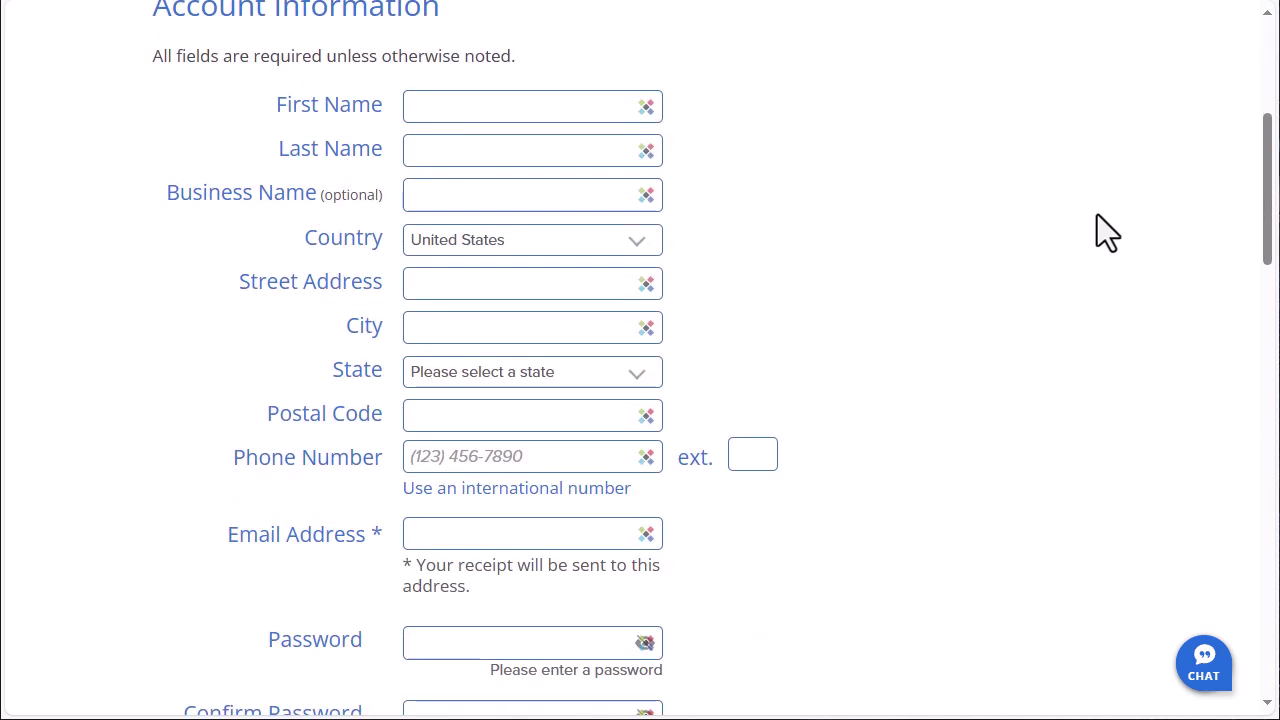
scroll(1097, 214, down, 5)
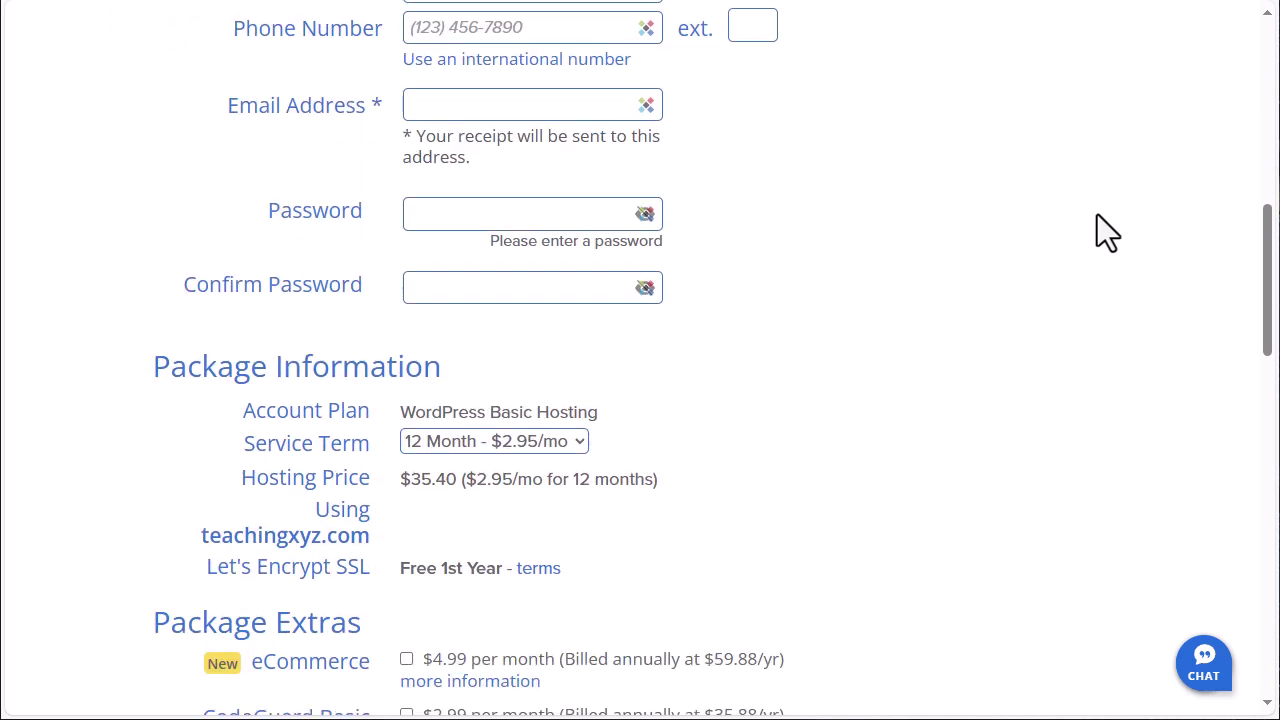
scroll(1097, 214, down, 1)
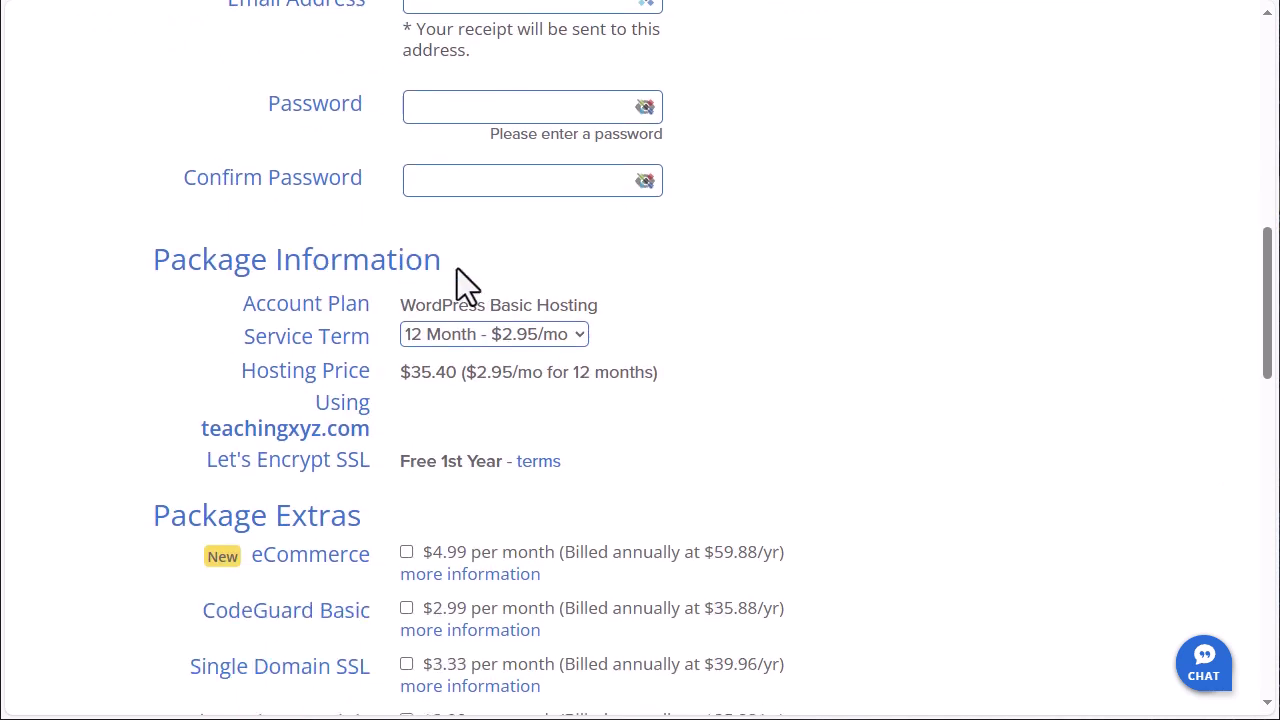
click(579, 334)
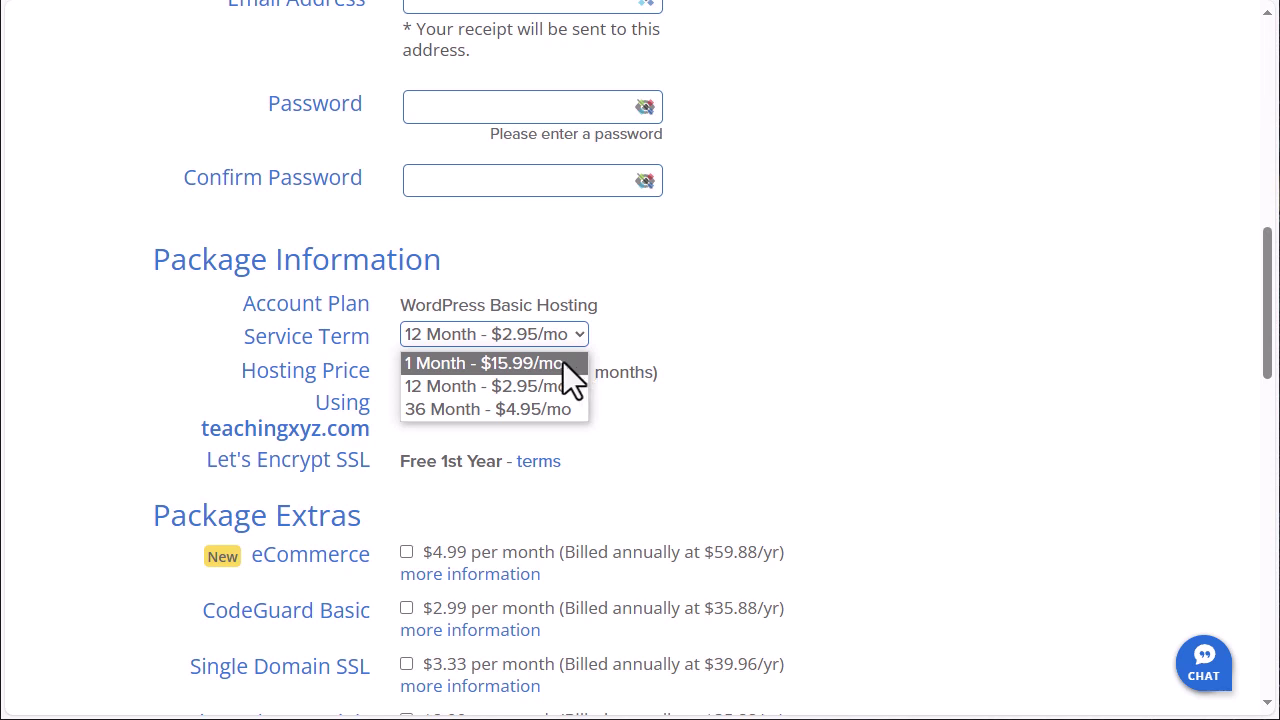
click(568, 387)
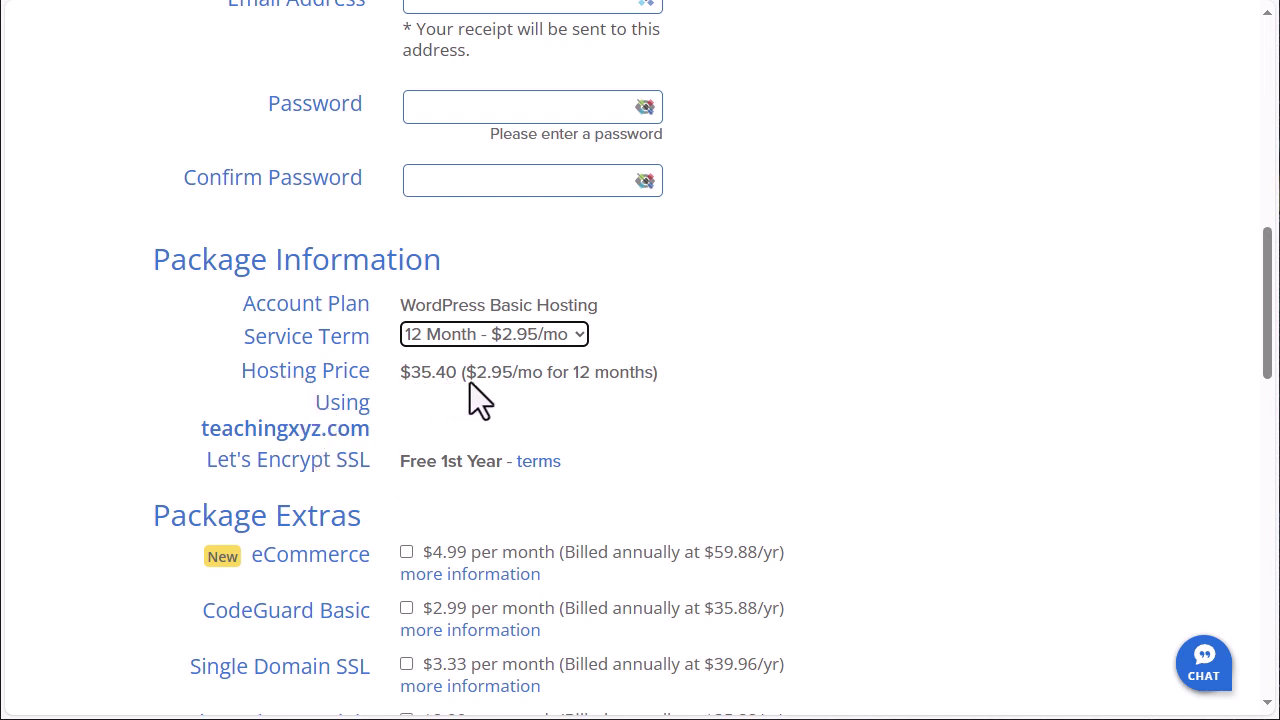
scroll(928, 281, down, 2)
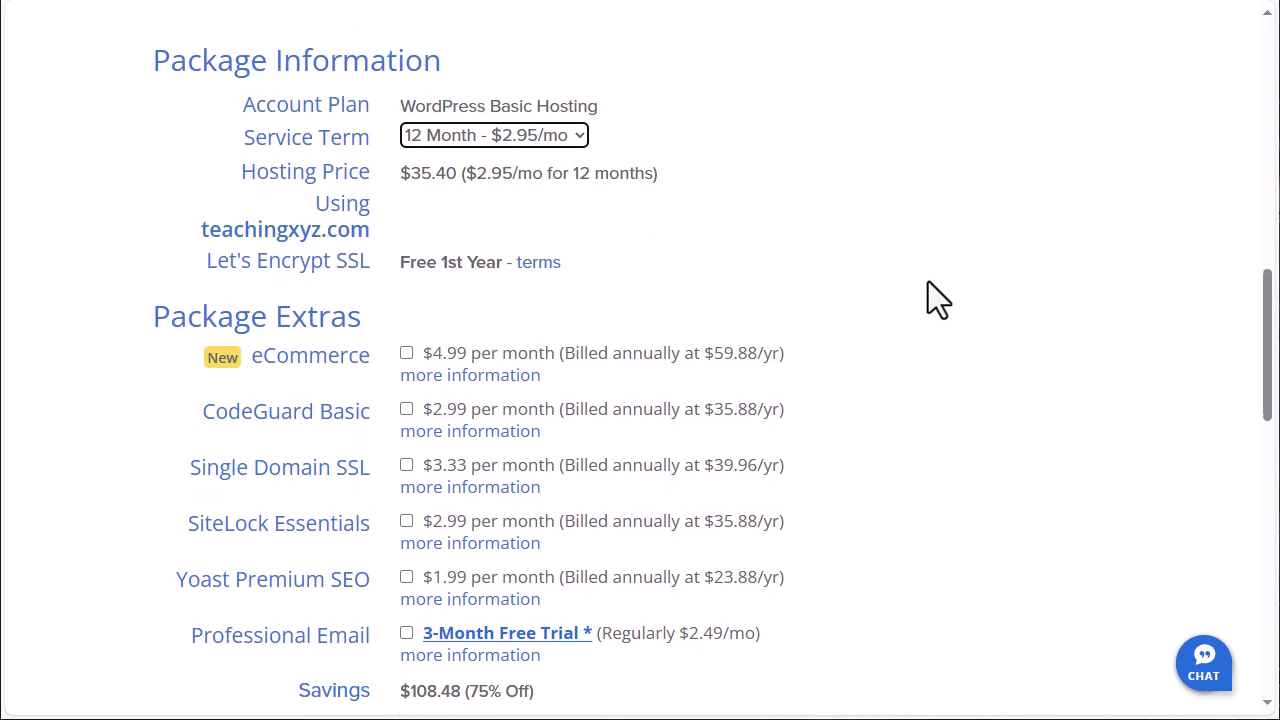
Tick CodeGuard Basic, SiteLock Essentials and the Professional Email trial as package extras.
scroll(928, 281, down, 2)
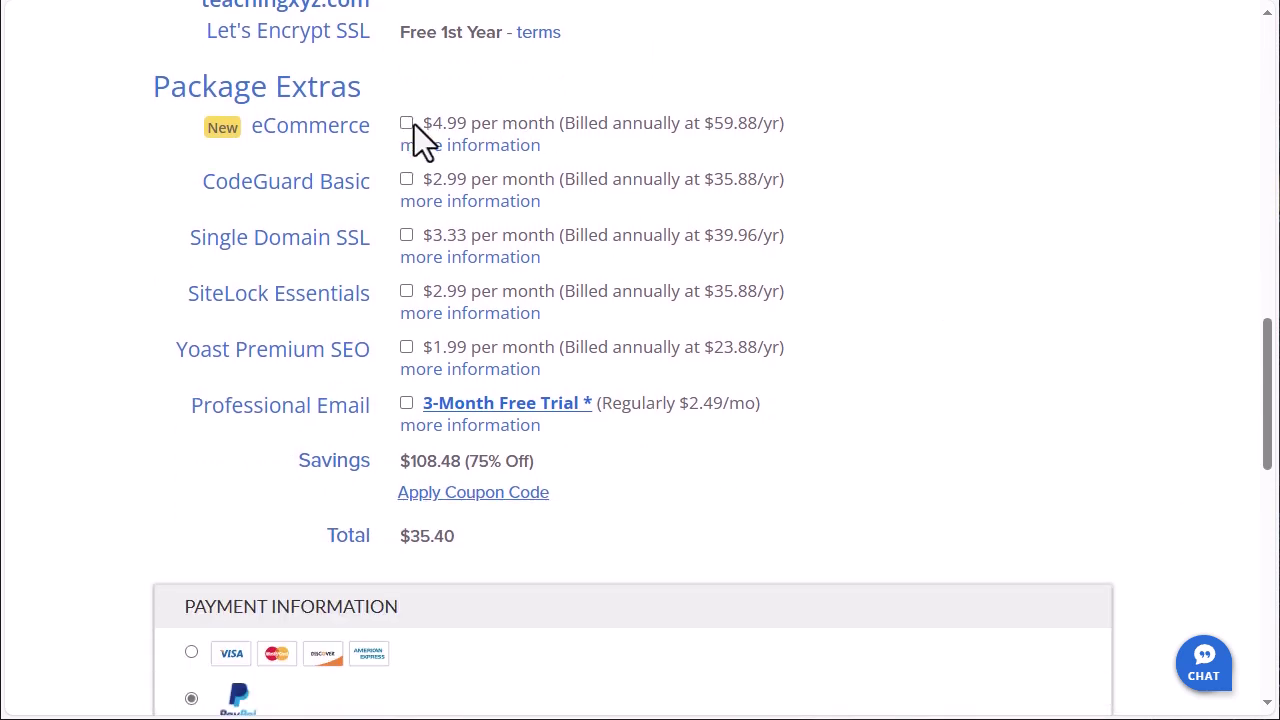
click(406, 179)
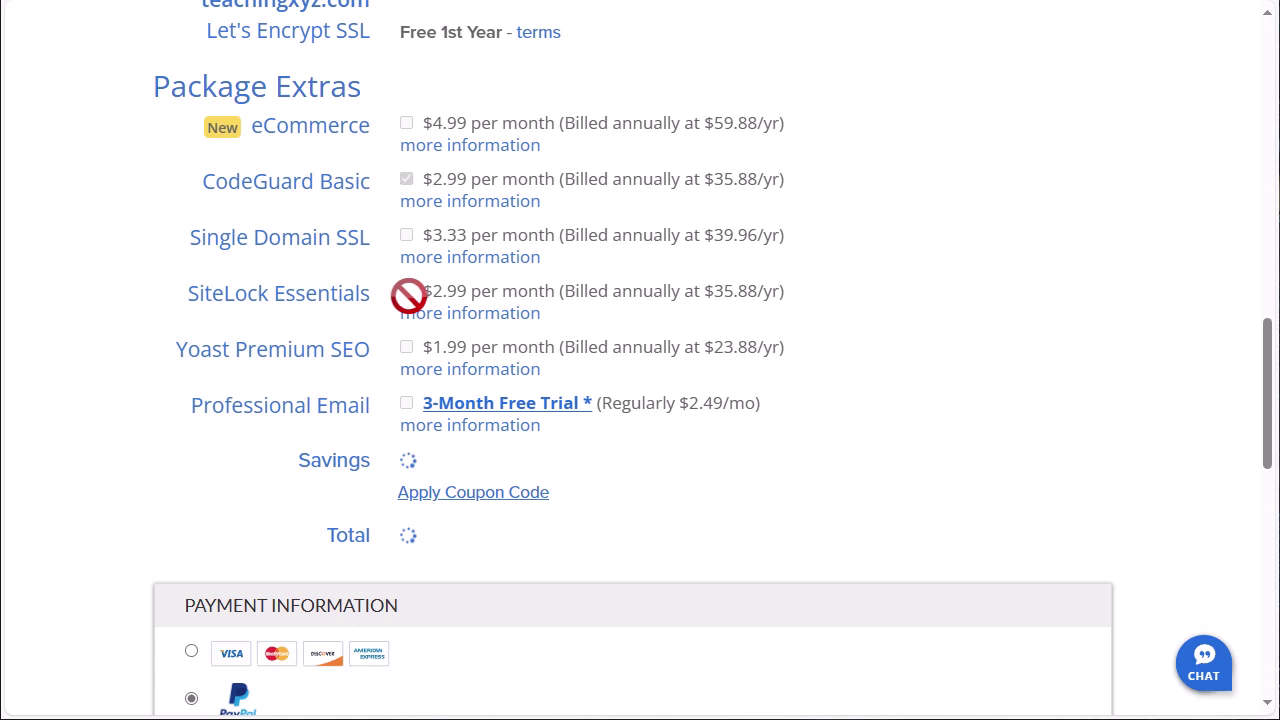
click(406, 292)
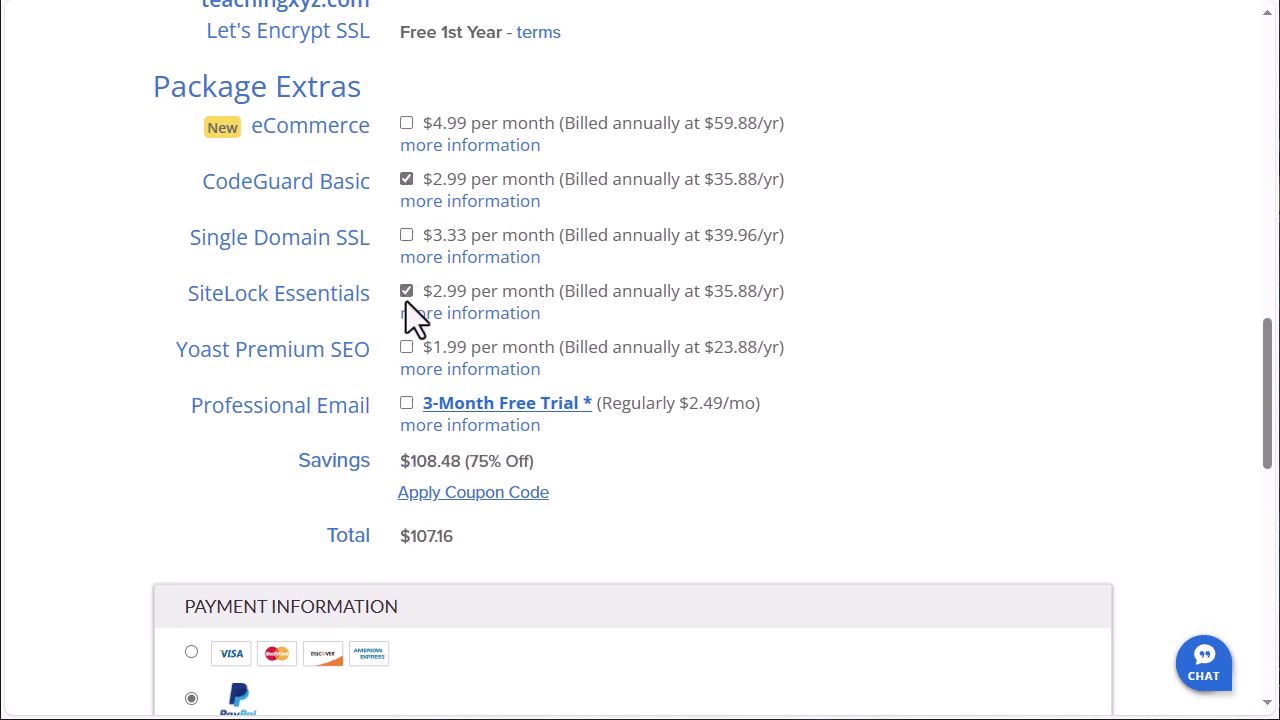
click(404, 406)
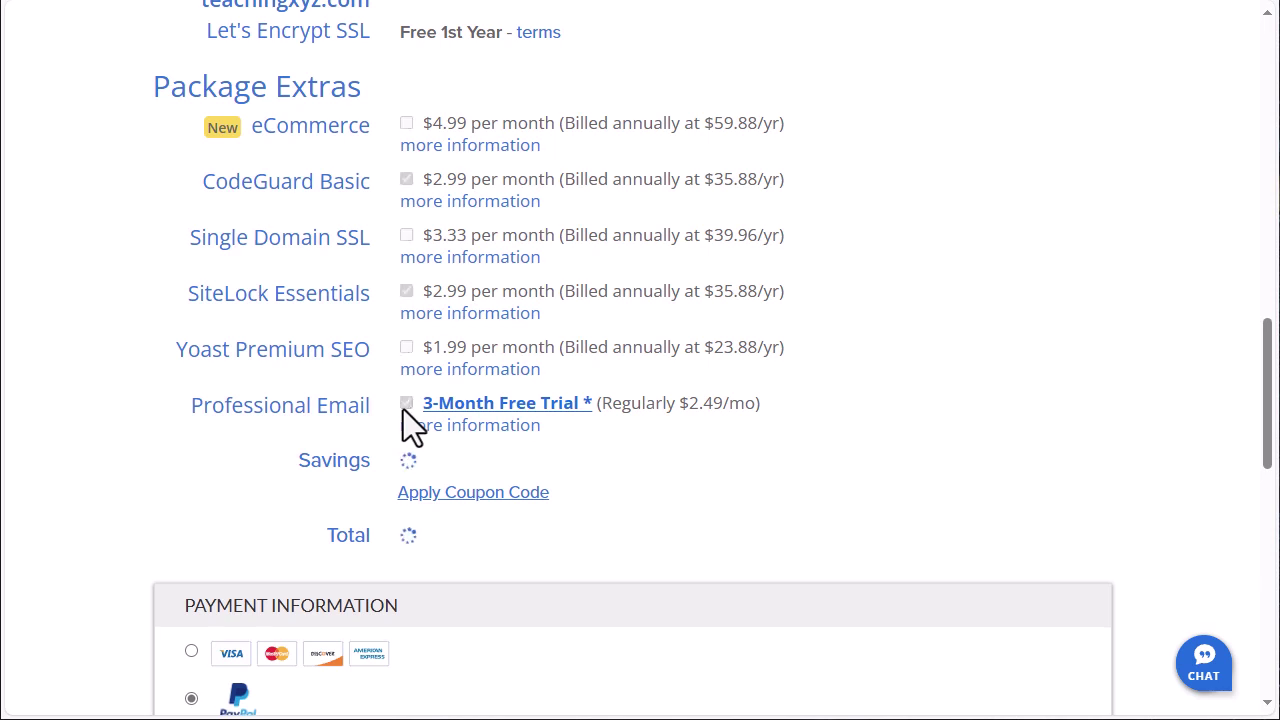
Untick Professional Email, SiteLock Essentials and CodeGuard Basic so no extras remain.
click(405, 402)
click(406, 291)
click(406, 179)
scroll(941, 247, up, 1)
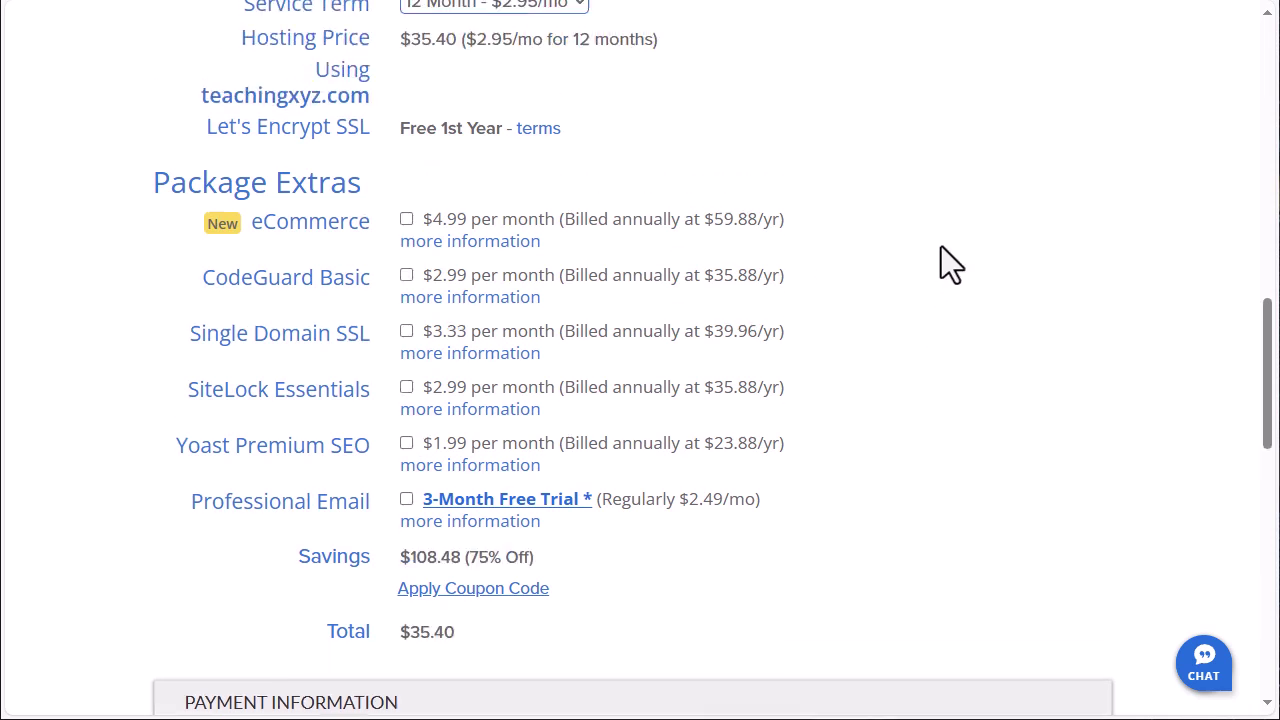
scroll(941, 247, up, 3)
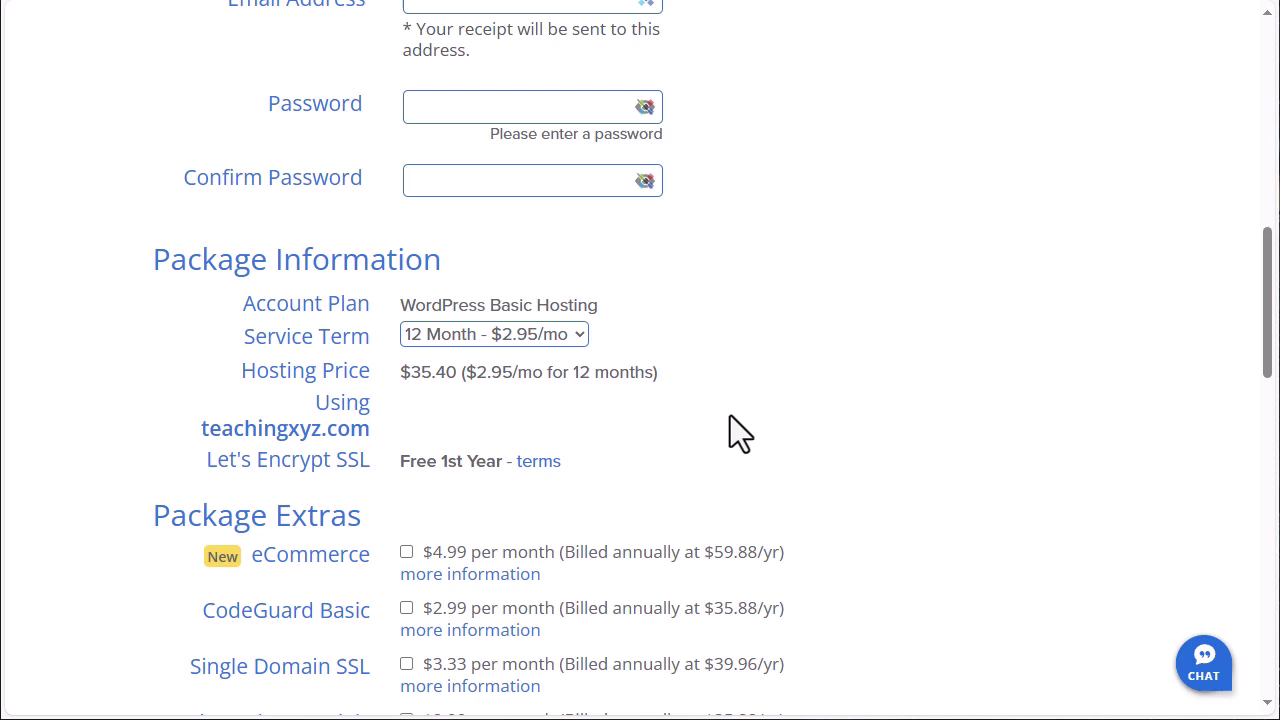
scroll(730, 416, down, 1)
scroll(971, 371, down, 2)
scroll(580, 503, down, 1)
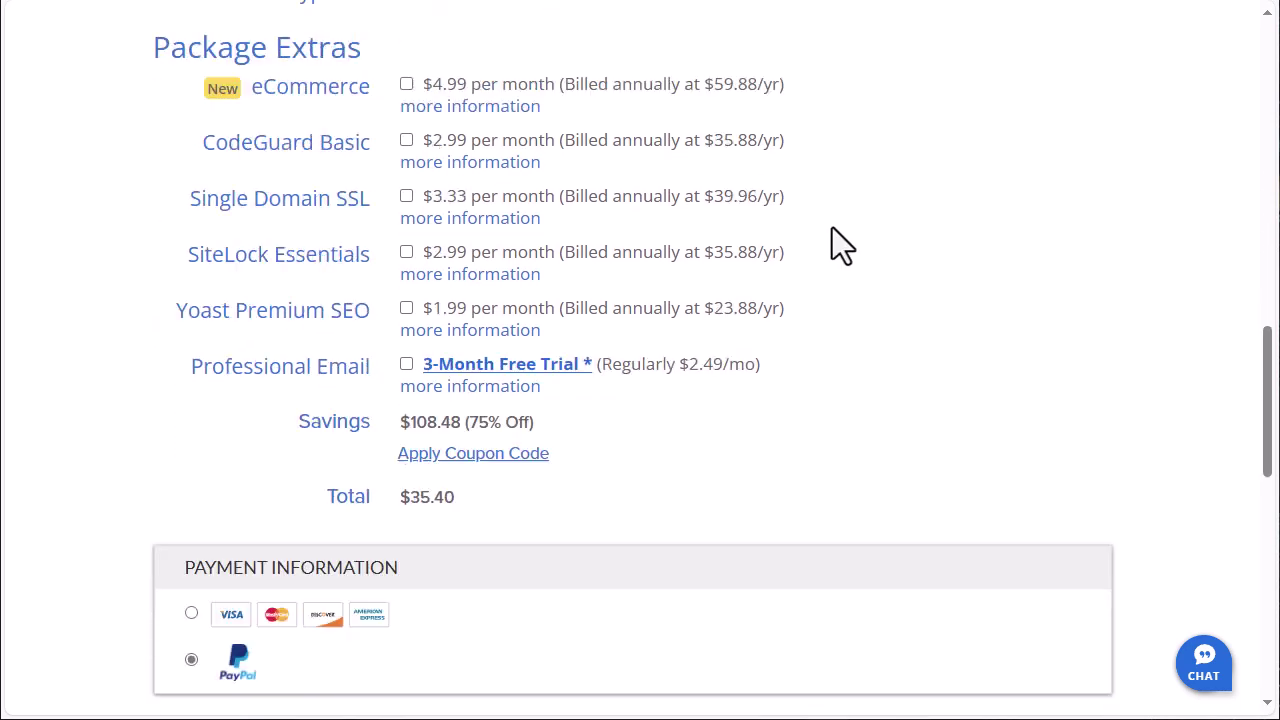
scroll(832, 229, down, 3)
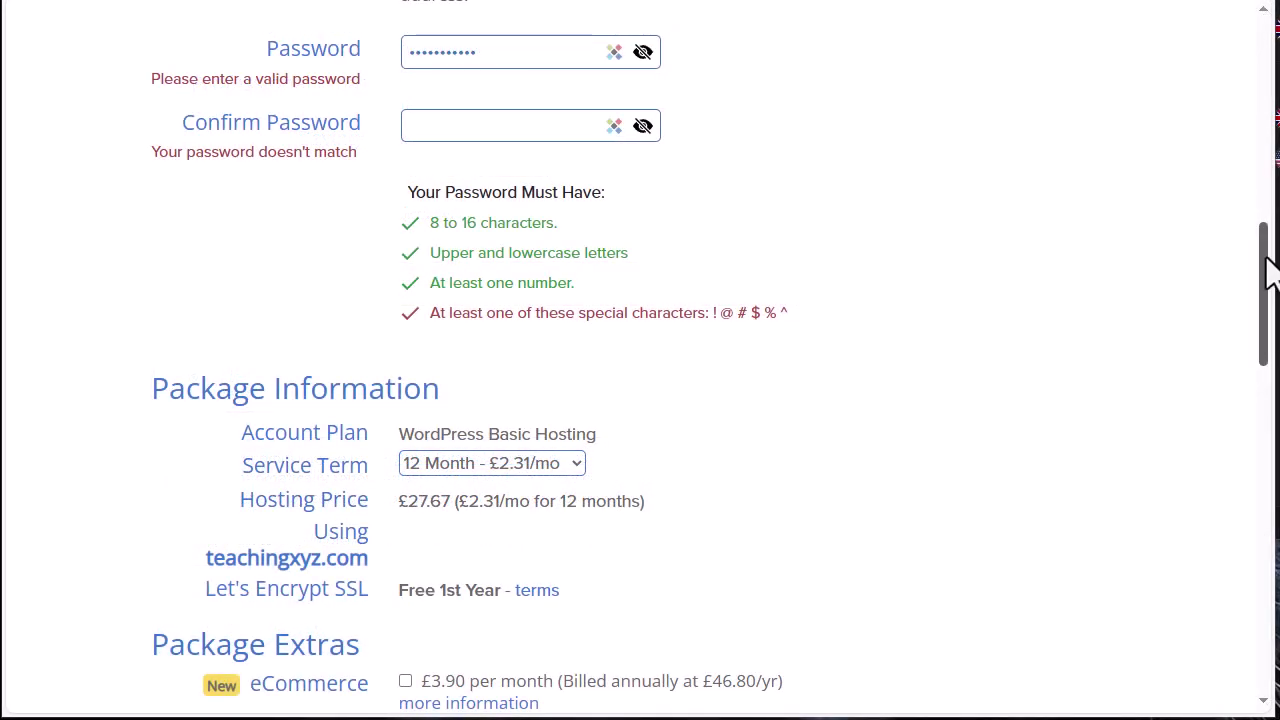
Paste the password into Confirm Password, dismiss the generator suggestion, then clear the confirmation.
drag(1266, 271, 1265, 482)
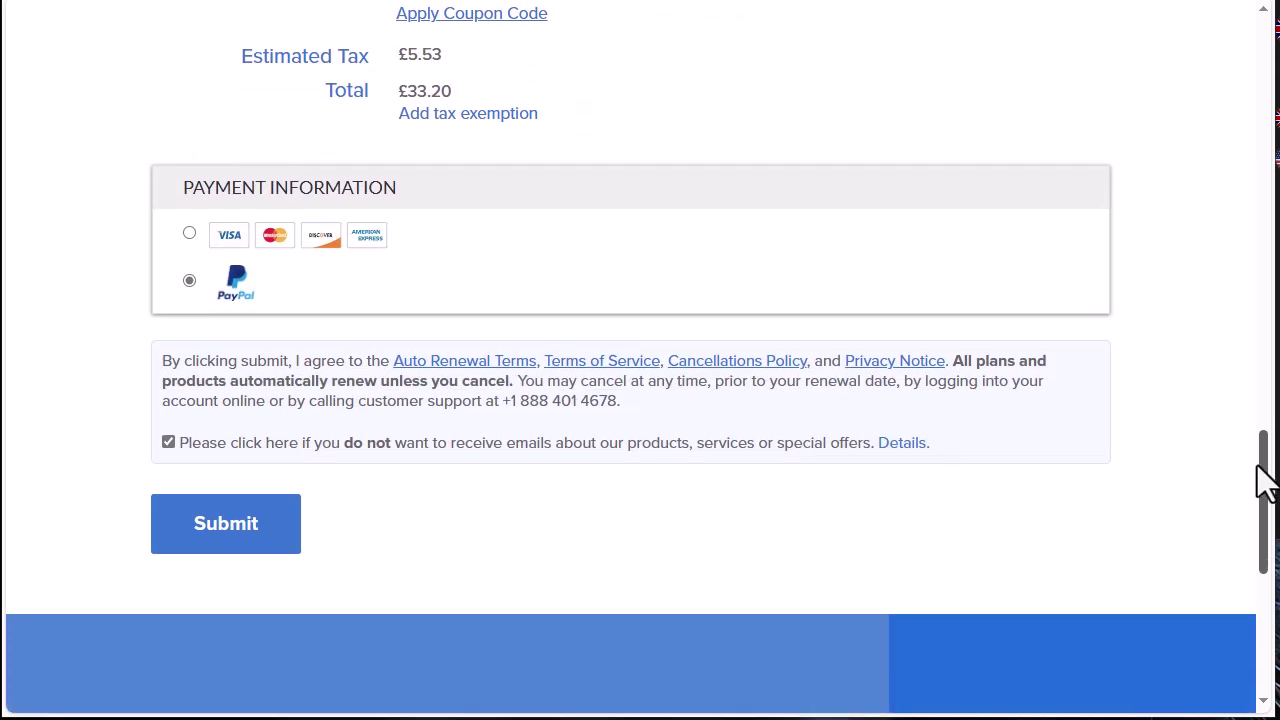
drag(1259, 466, 1263, 299)
scroll(555, 335, up, 2)
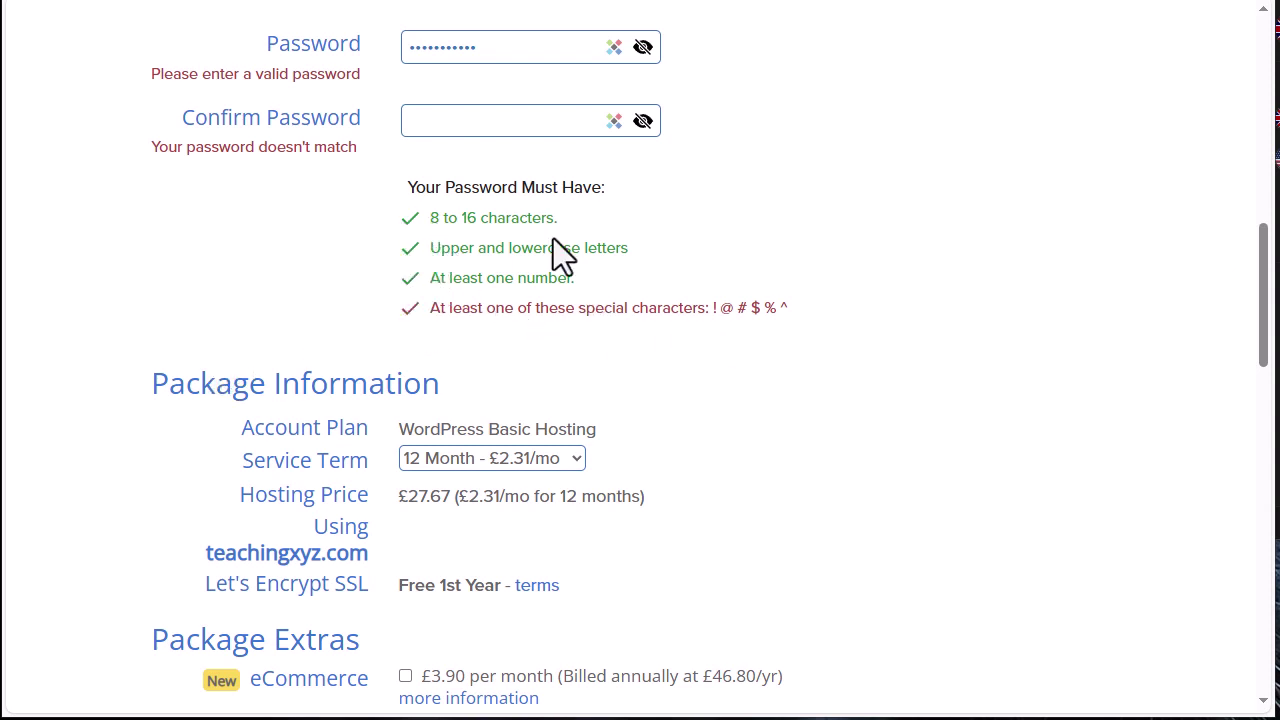
click(501, 47)
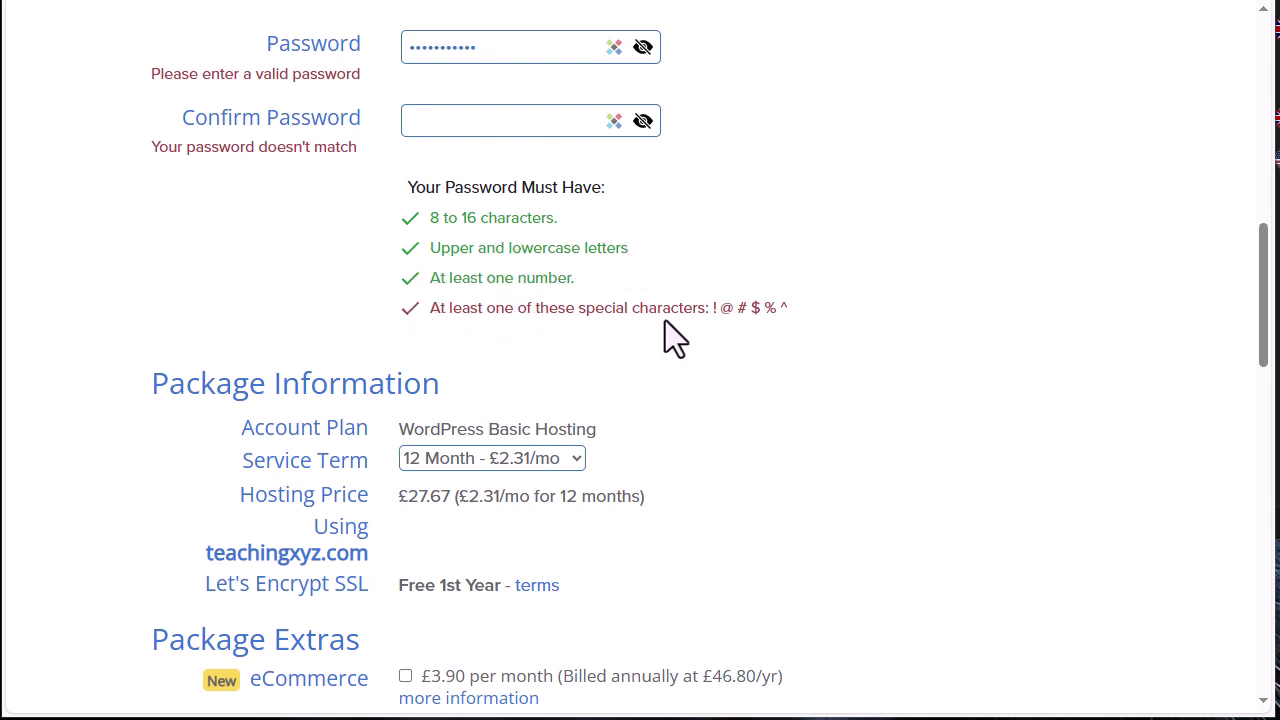
click(464, 121)
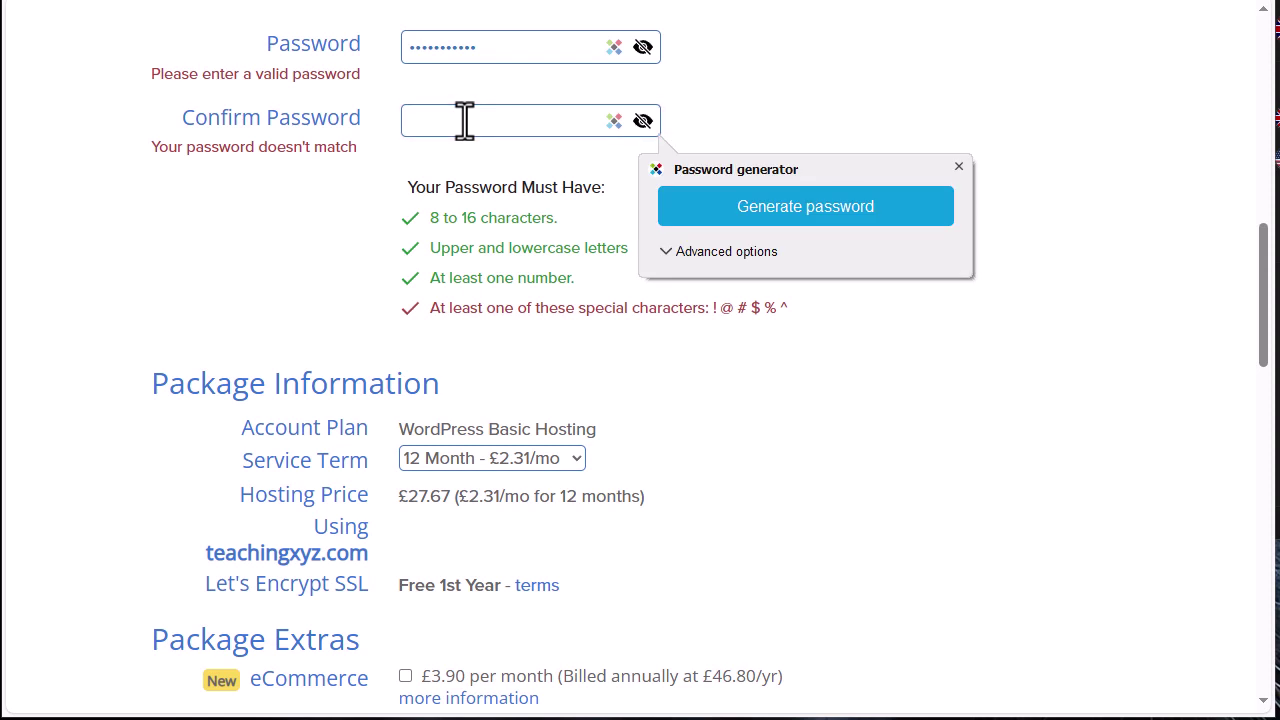
key(ctrl+v)
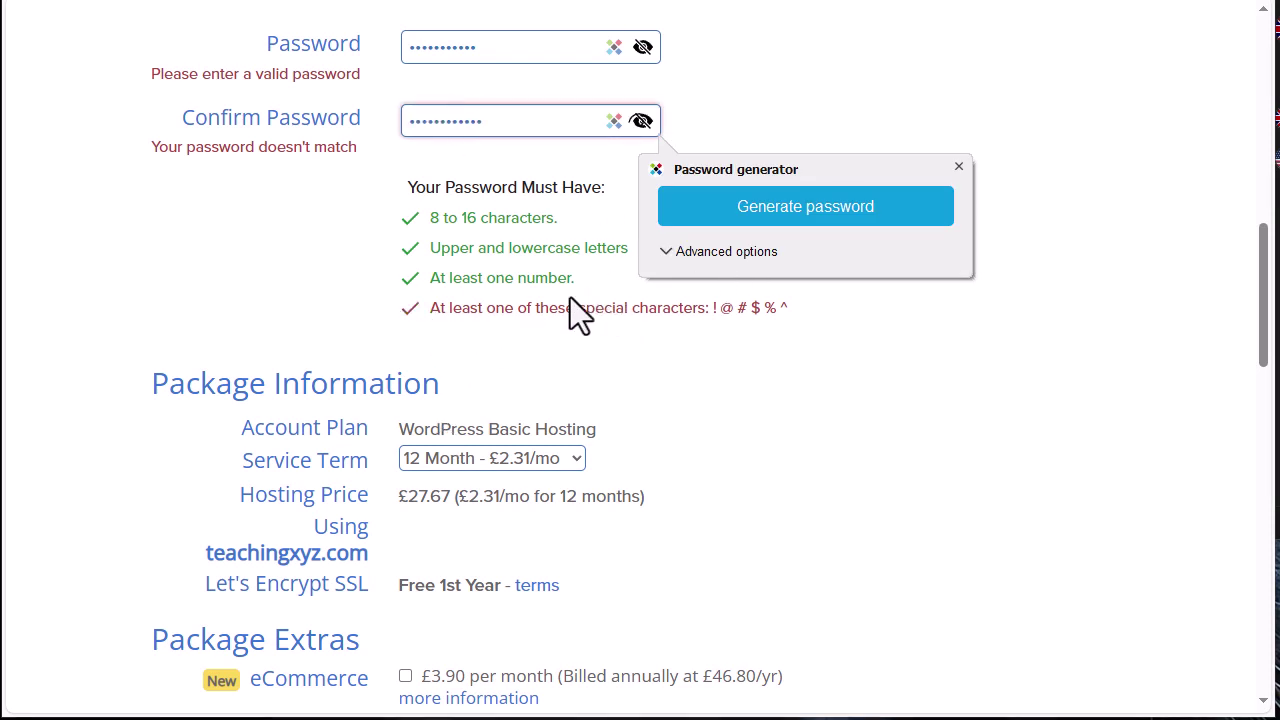
click(519, 341)
drag(532, 118, 310, 110)
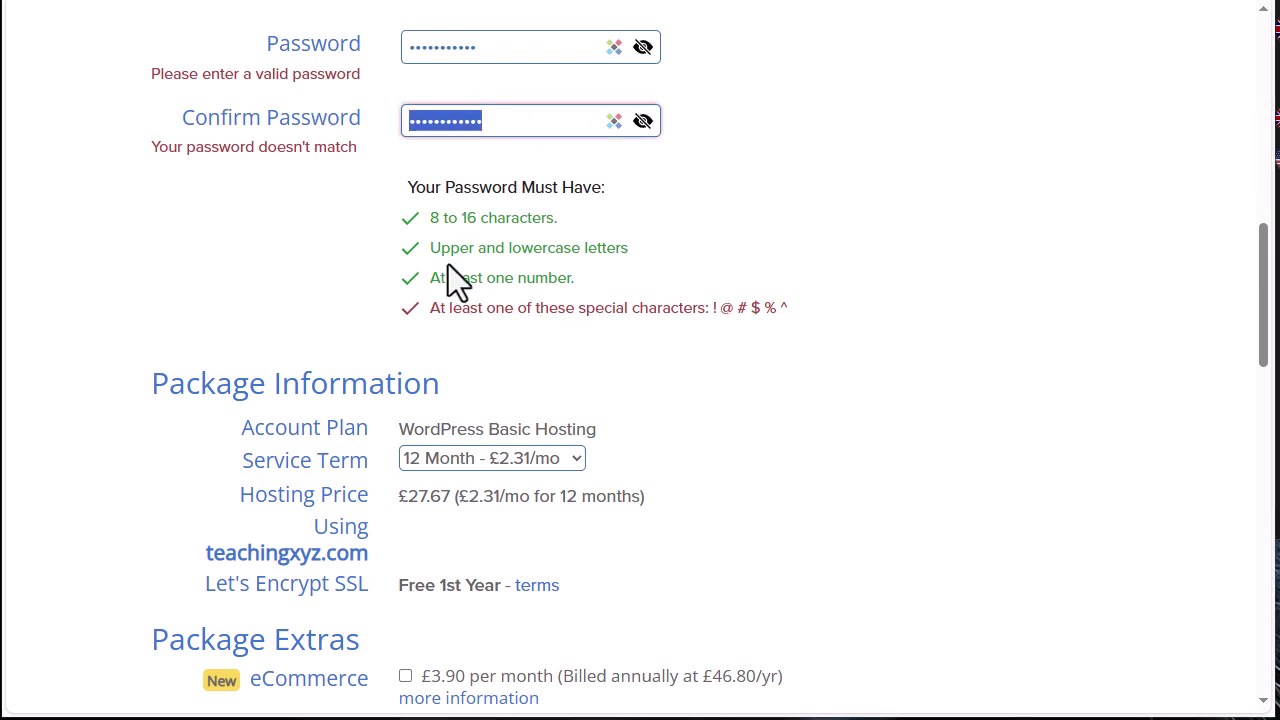
key(BackSpace)
Replace the password with one meeting all requirements and paste it into Confirm Password.
drag(480, 49, 414, 46)
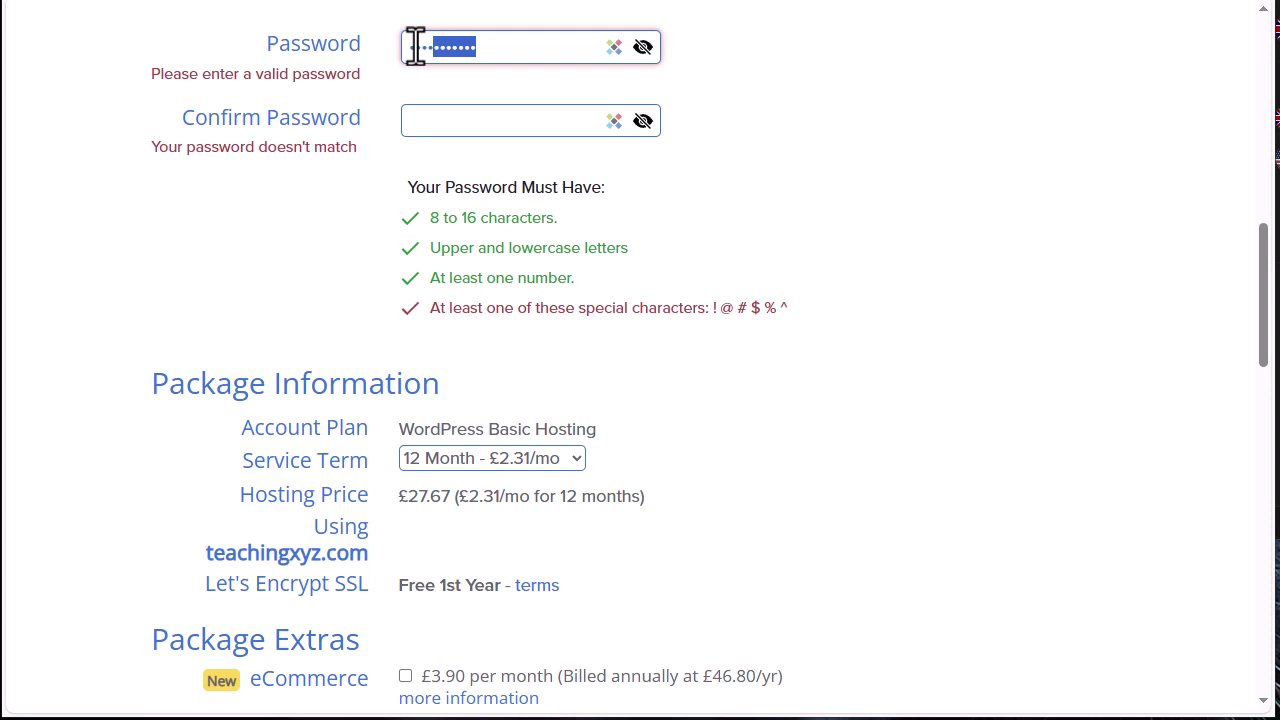
key(ctrl+v)
drag(491, 46, 409, 46)
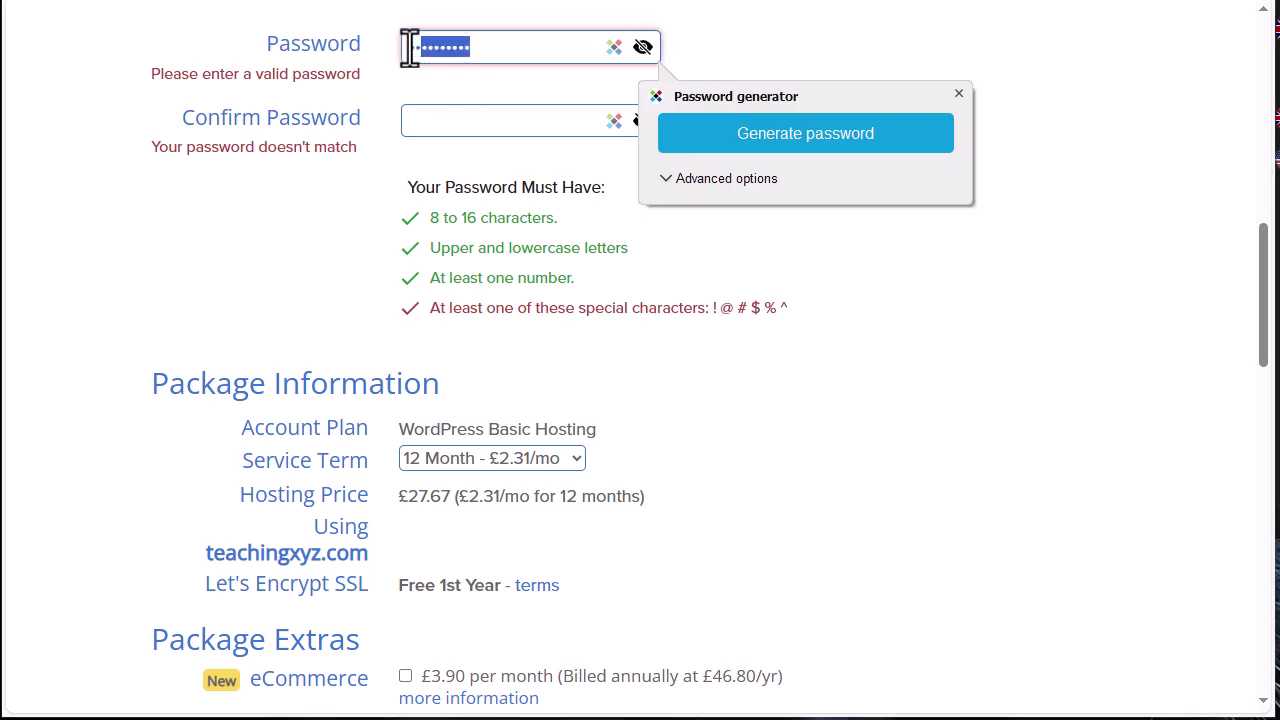
key(BackSpace)
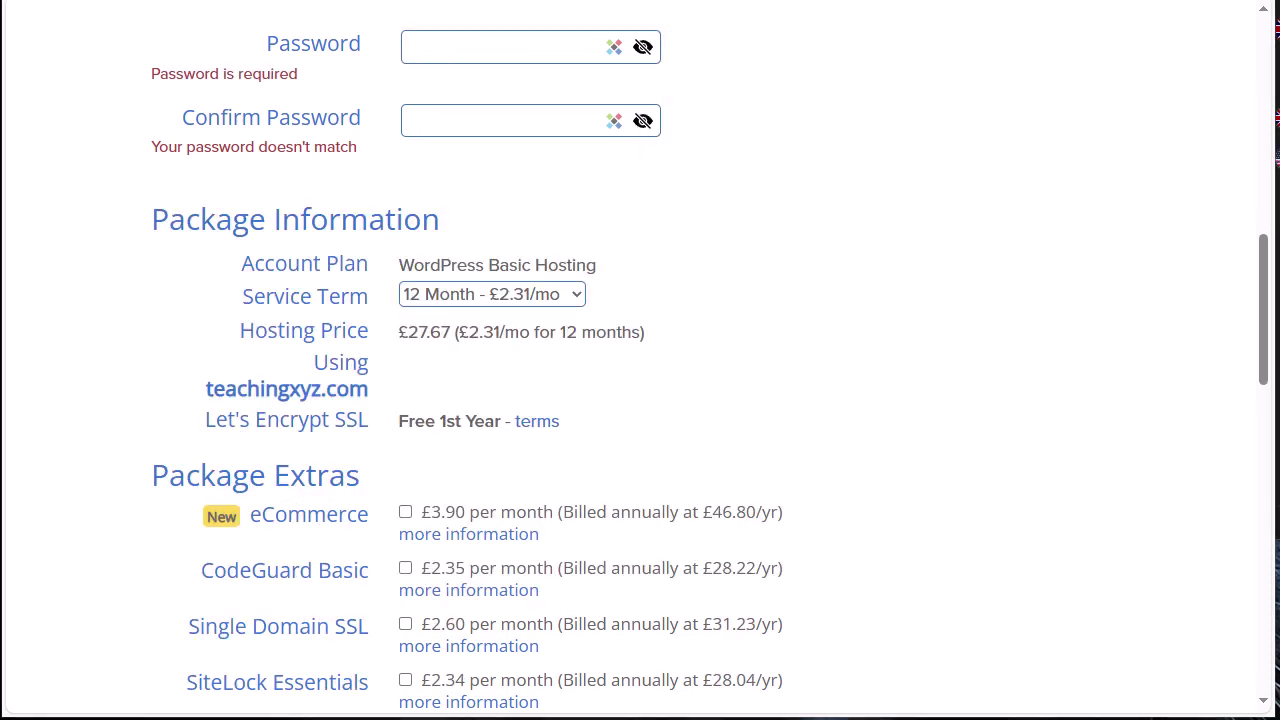
click(443, 47)
key(ctrl+v)
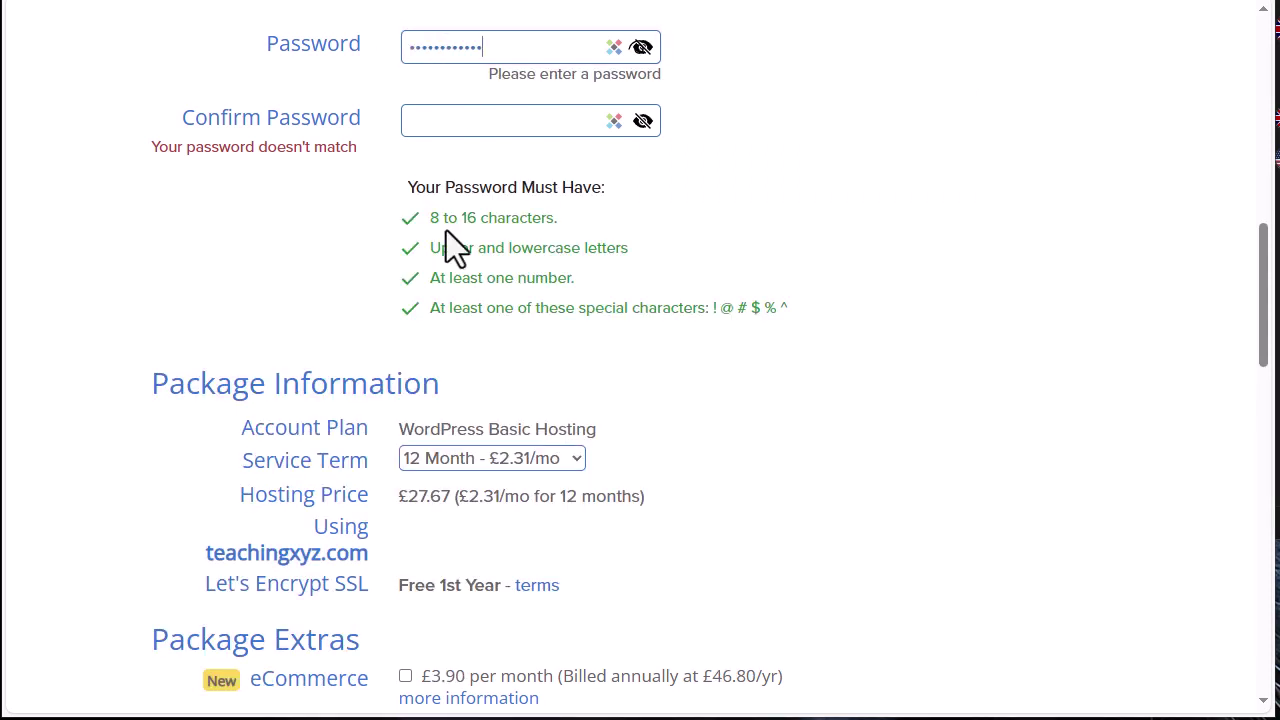
click(440, 122)
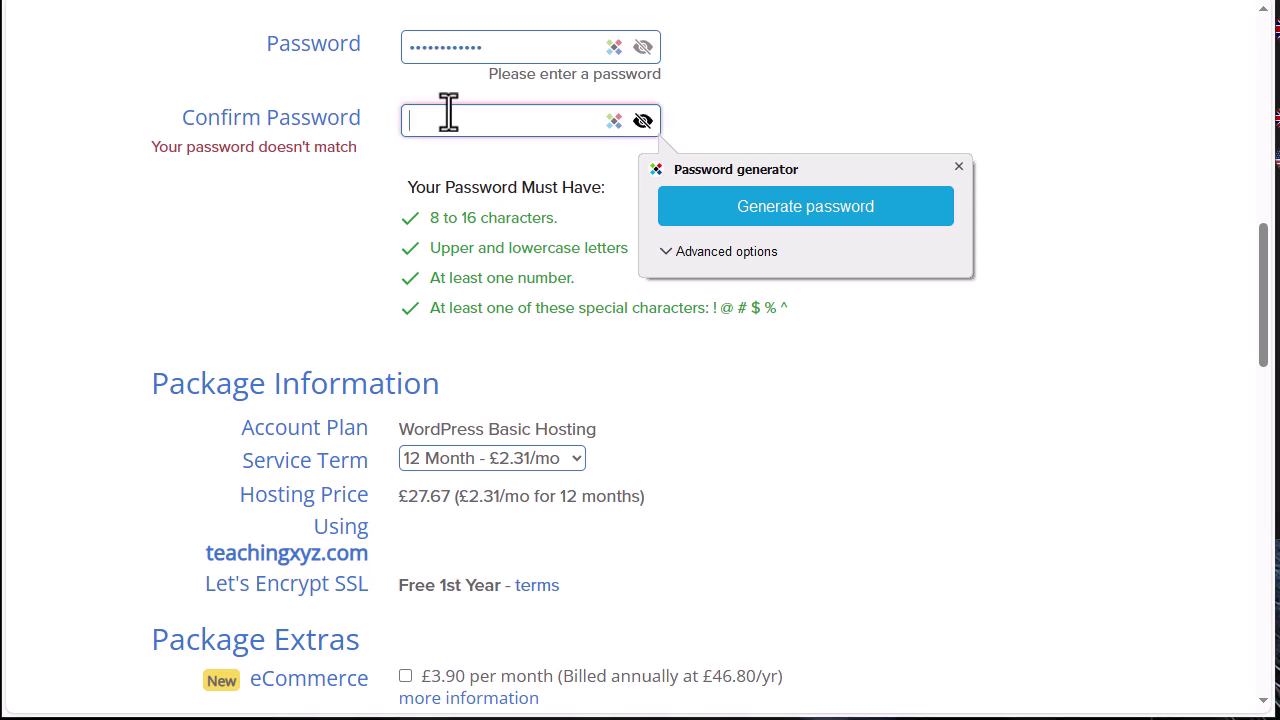
key(ctrl+v)
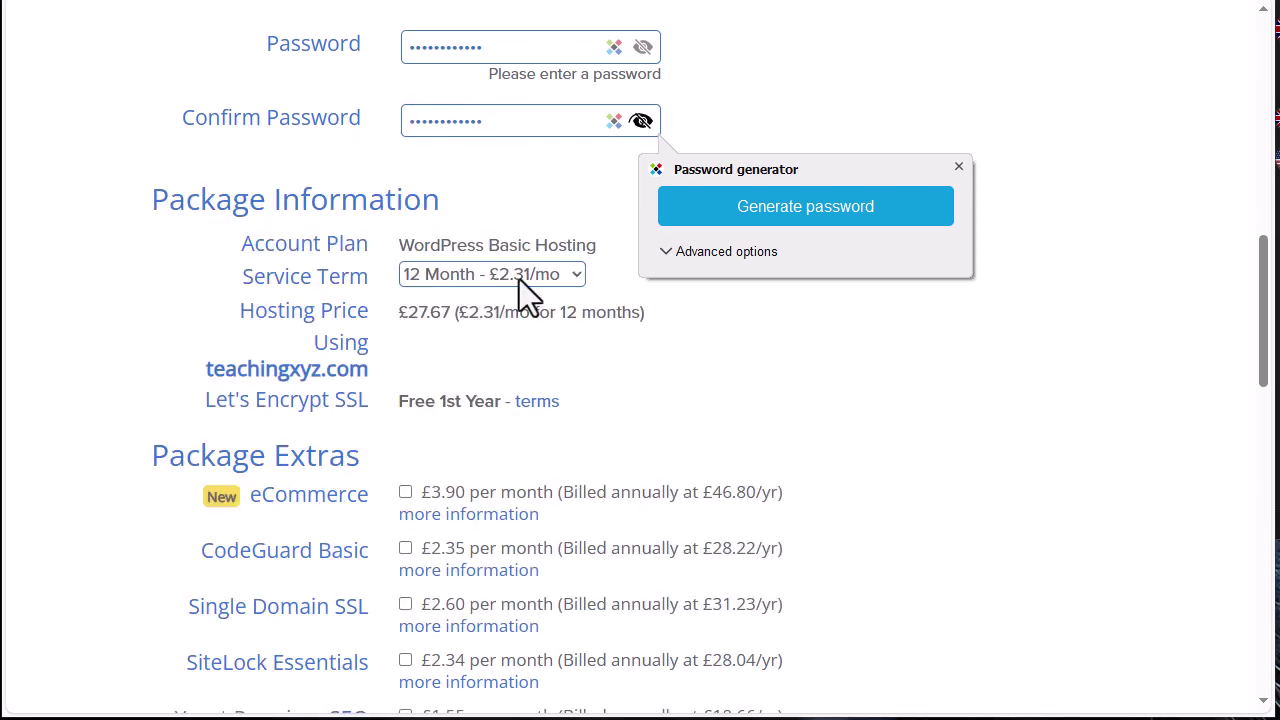
scroll(613, 418, down, 3)
scroll(613, 418, down, 4)
scroll(613, 418, down, 4)
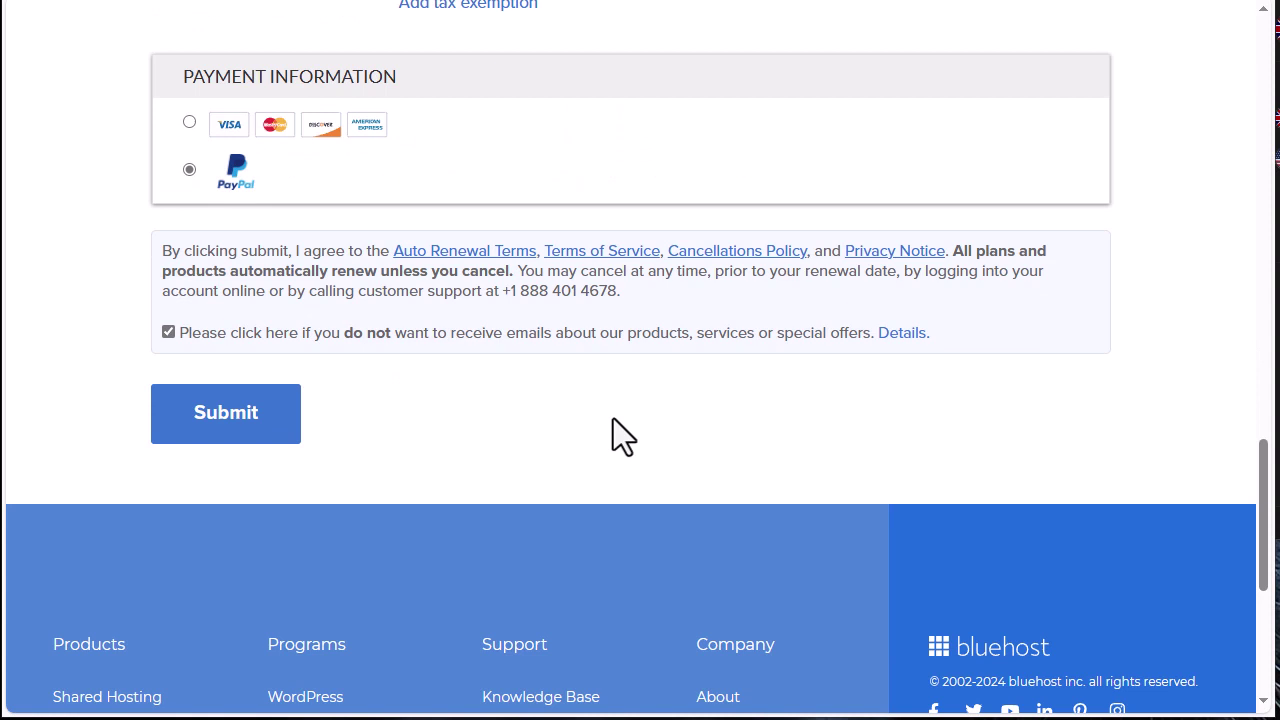
Scroll to Submit the hosting order and wait for the WordPress welcome screen.
scroll(613, 418, down, 1)
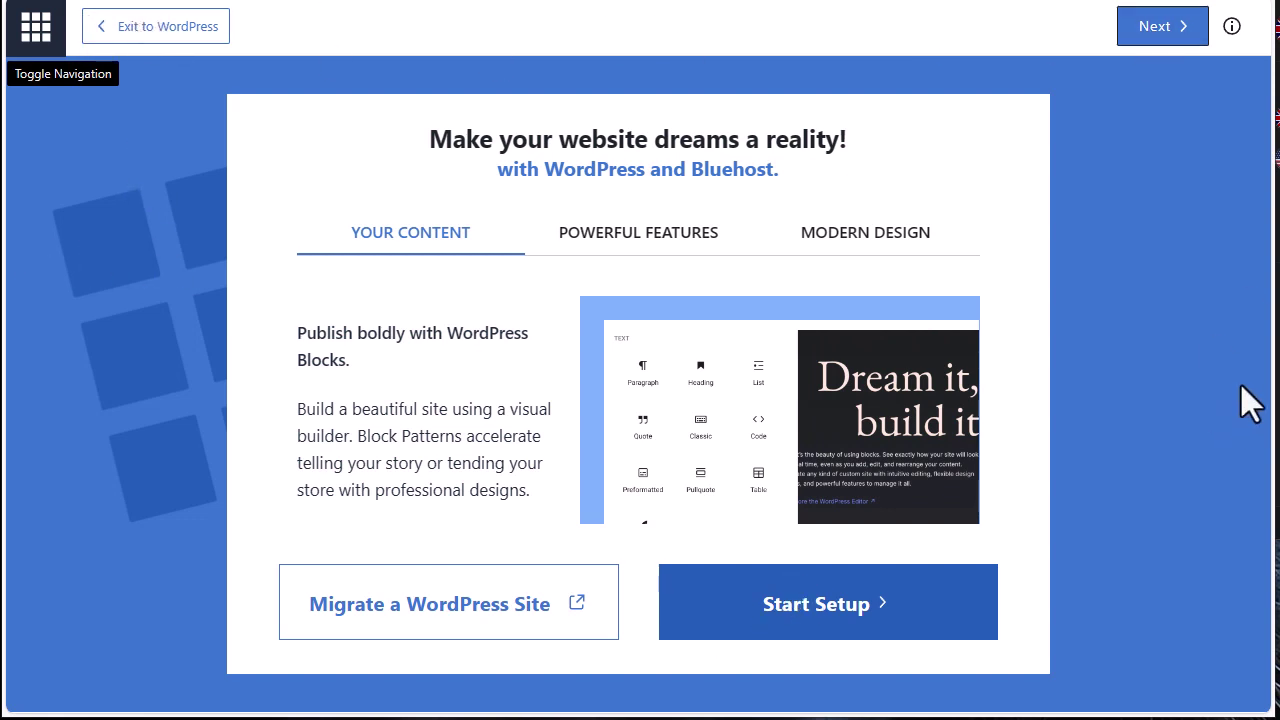
Browse the Your Content and Powerful Features onboarding tabs, then exit to WordPress unfinished.
click(560, 236)
click(430, 240)
click(638, 232)
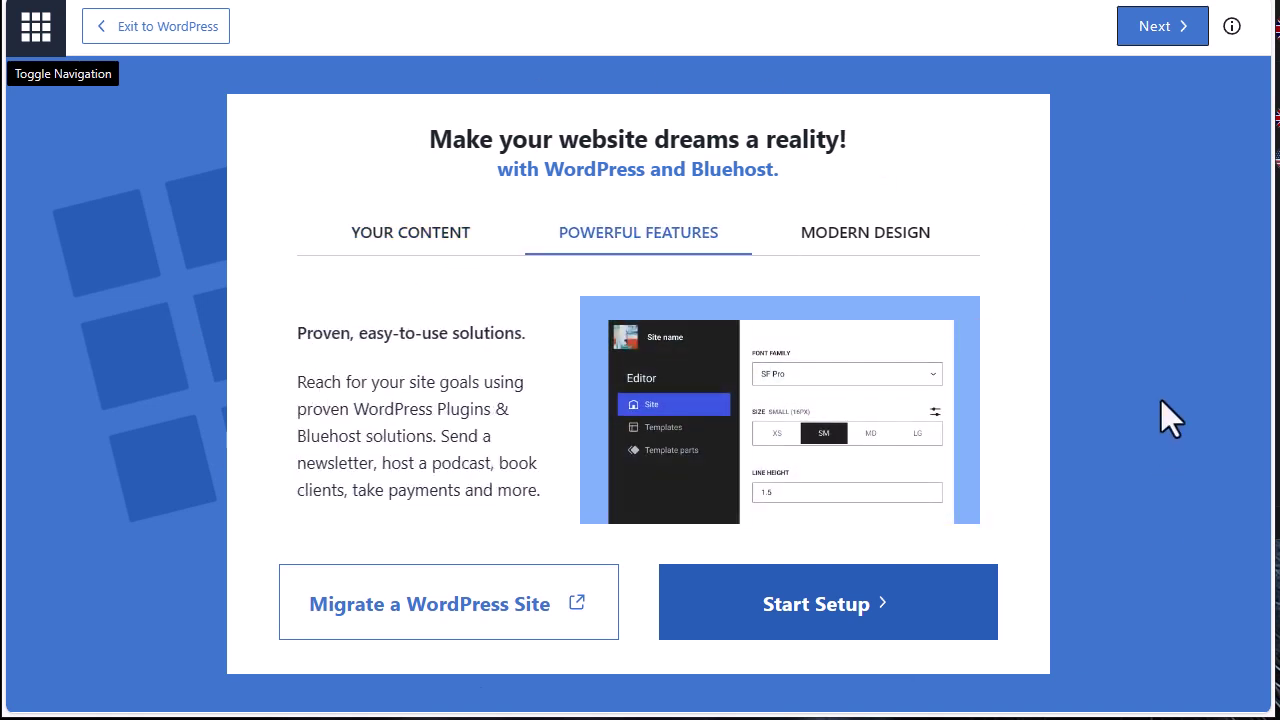
click(414, 234)
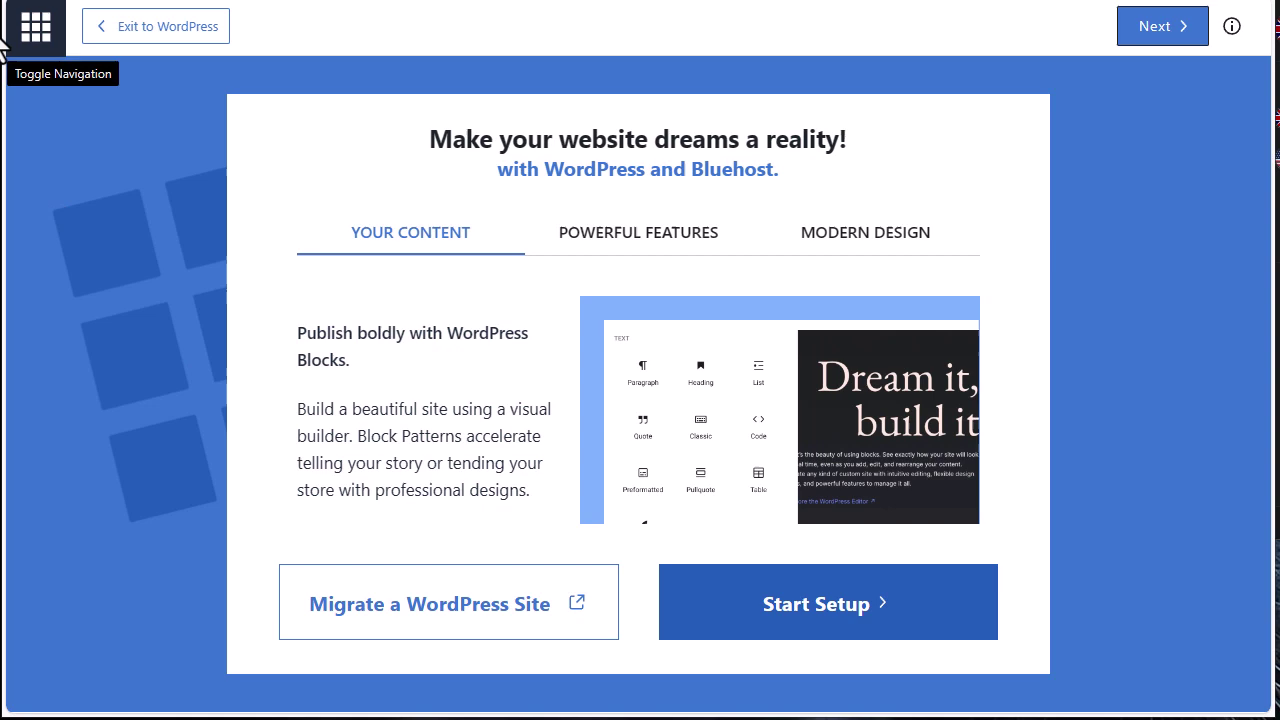
click(167, 30)
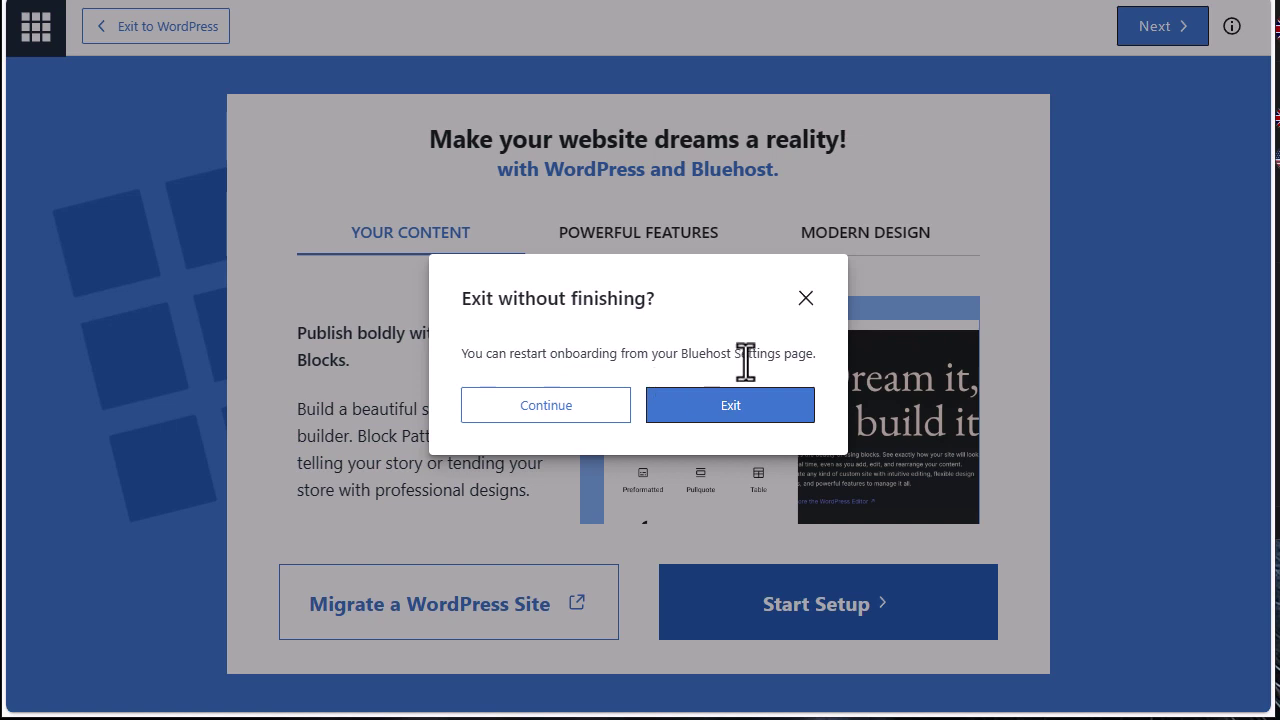
click(772, 411)
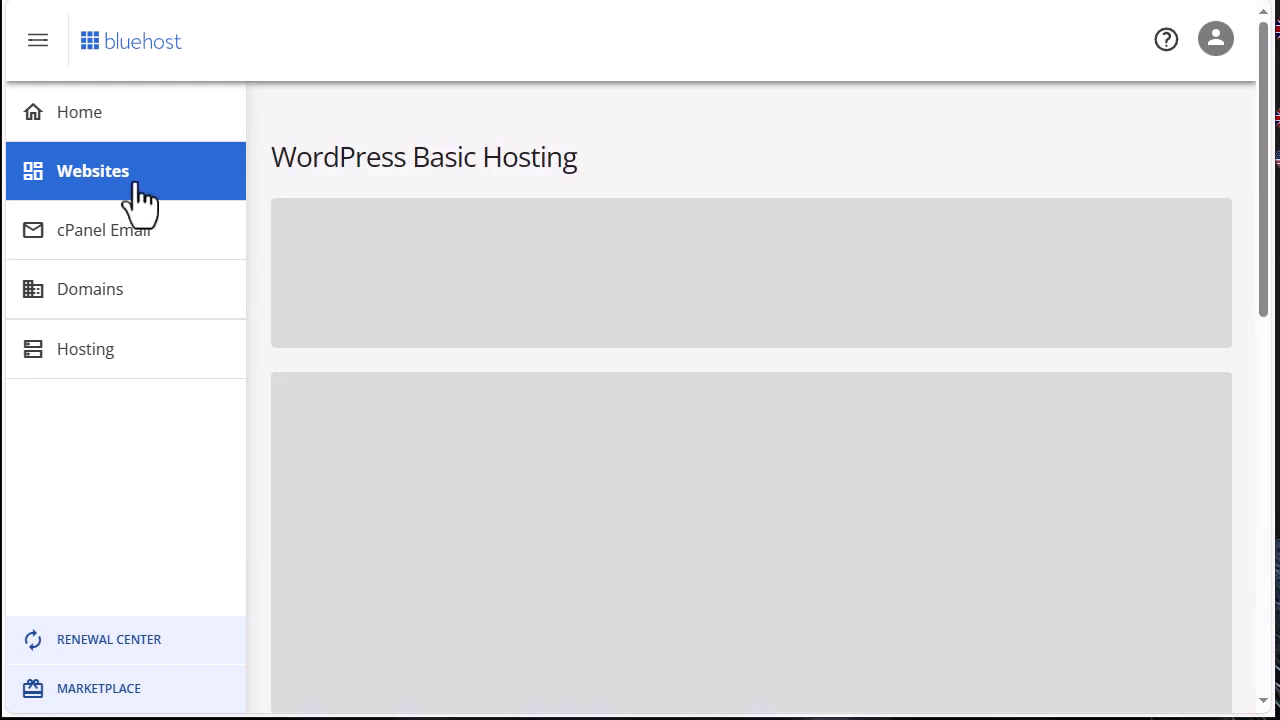
Open Websites and scroll to Server Information showing ns1.bluehost.com and ns2.bluehost.com.
click(133, 186)
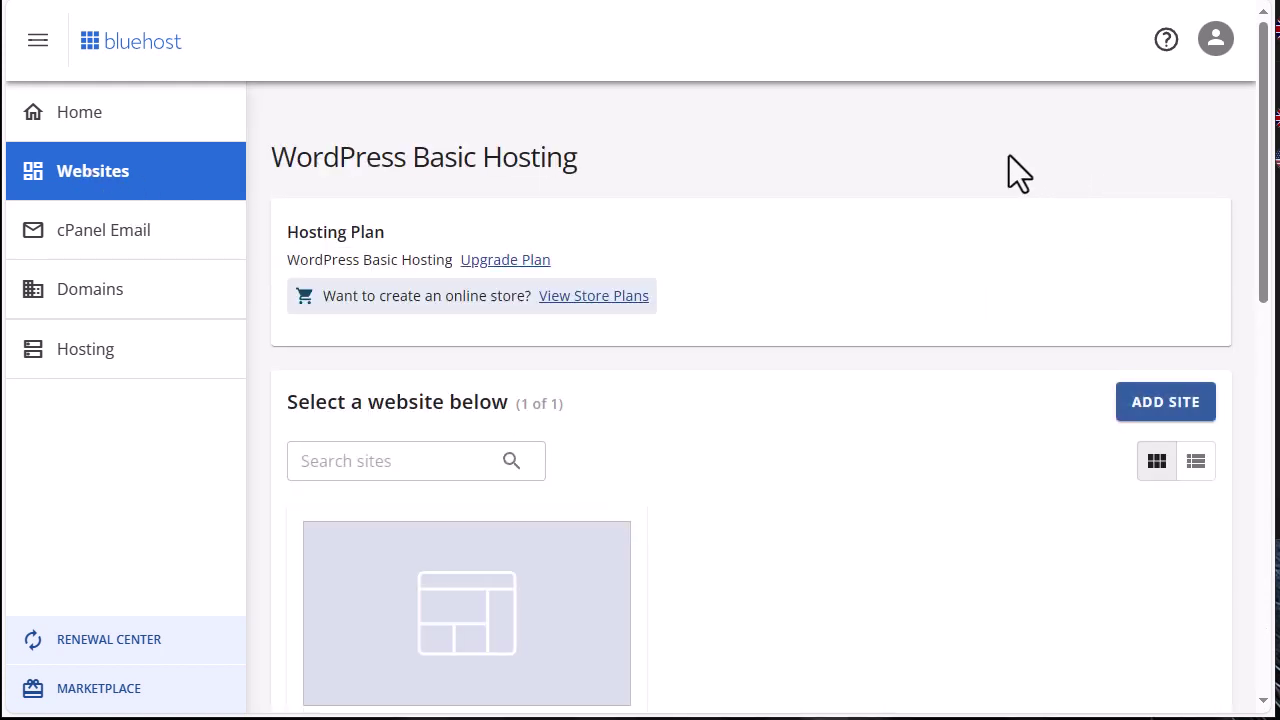
scroll(966, 152, down, 1)
scroll(966, 152, down, 4)
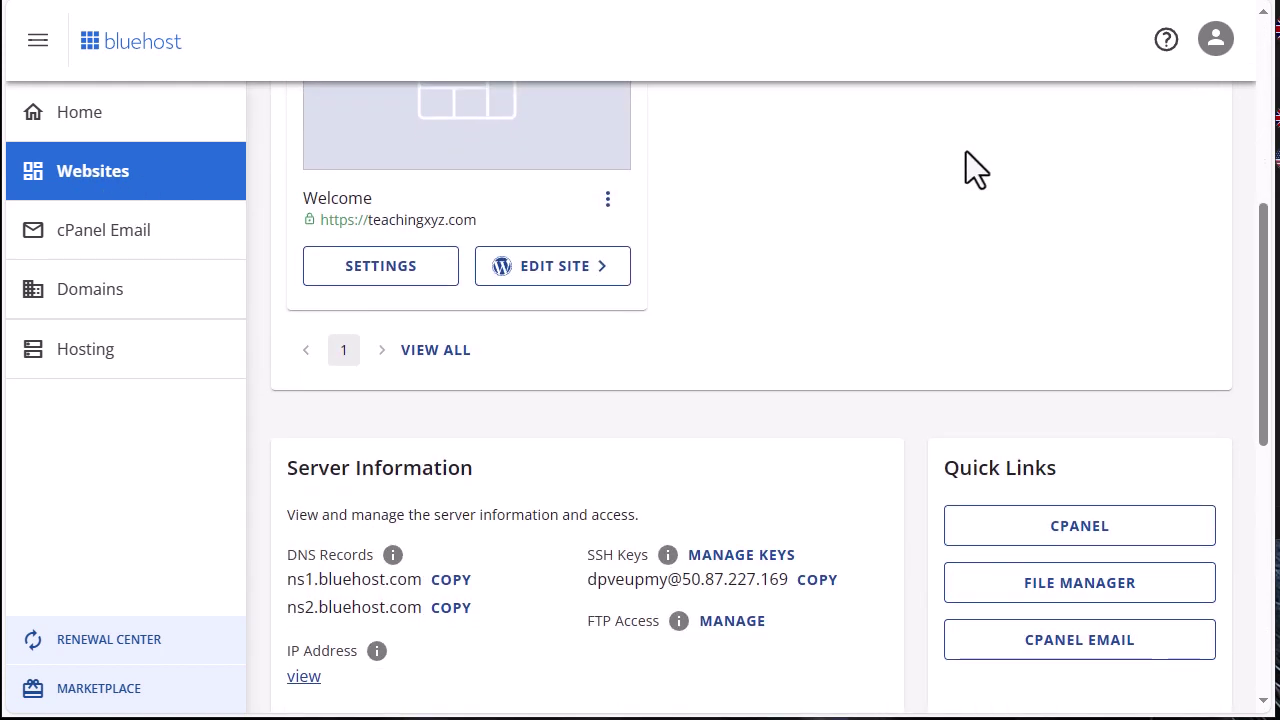
scroll(966, 152, down, 2)
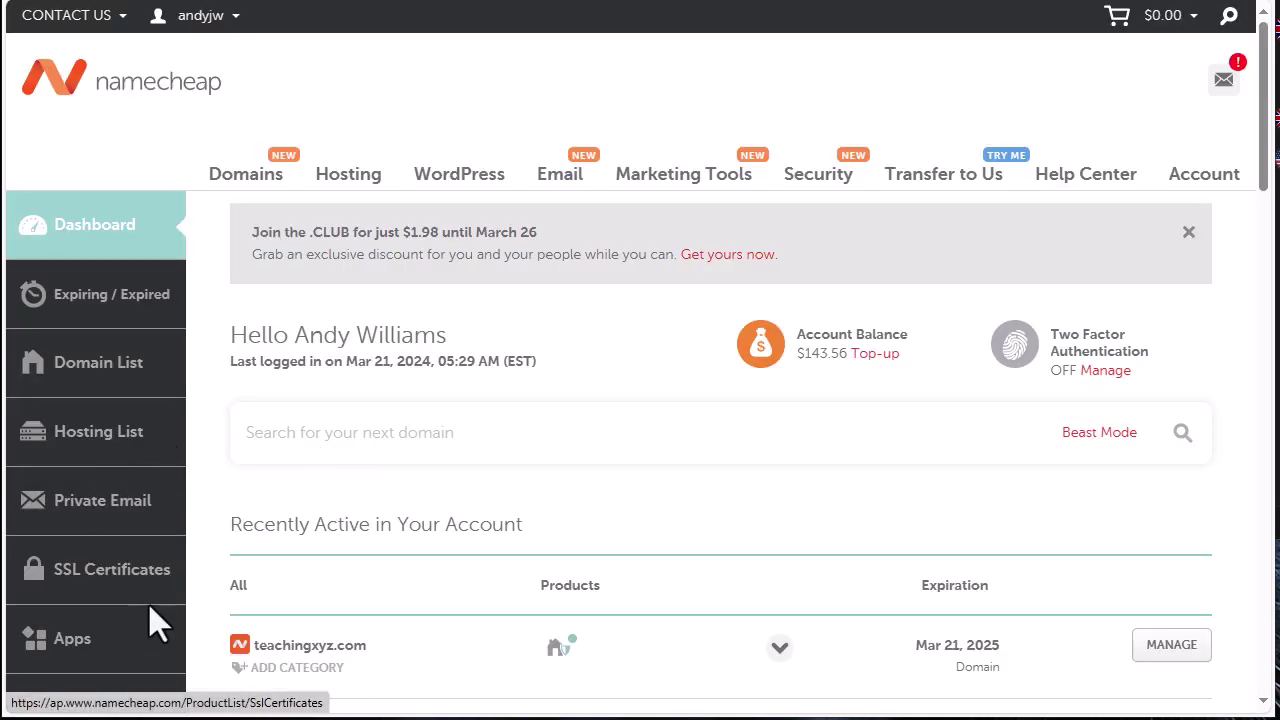
Open teachingxyz.com's domain management and switch its Nameservers to Custom DNS.
click(1170, 648)
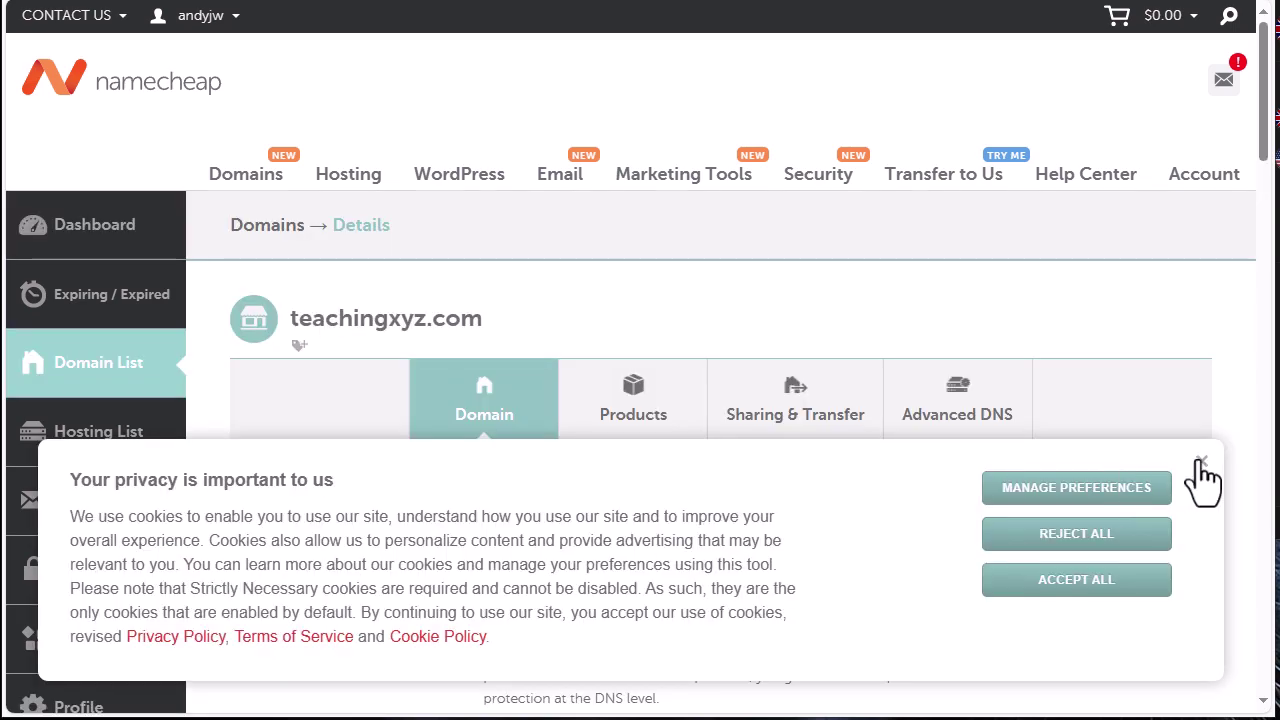
scroll(775, 430, down, 1)
scroll(775, 430, down, 1)
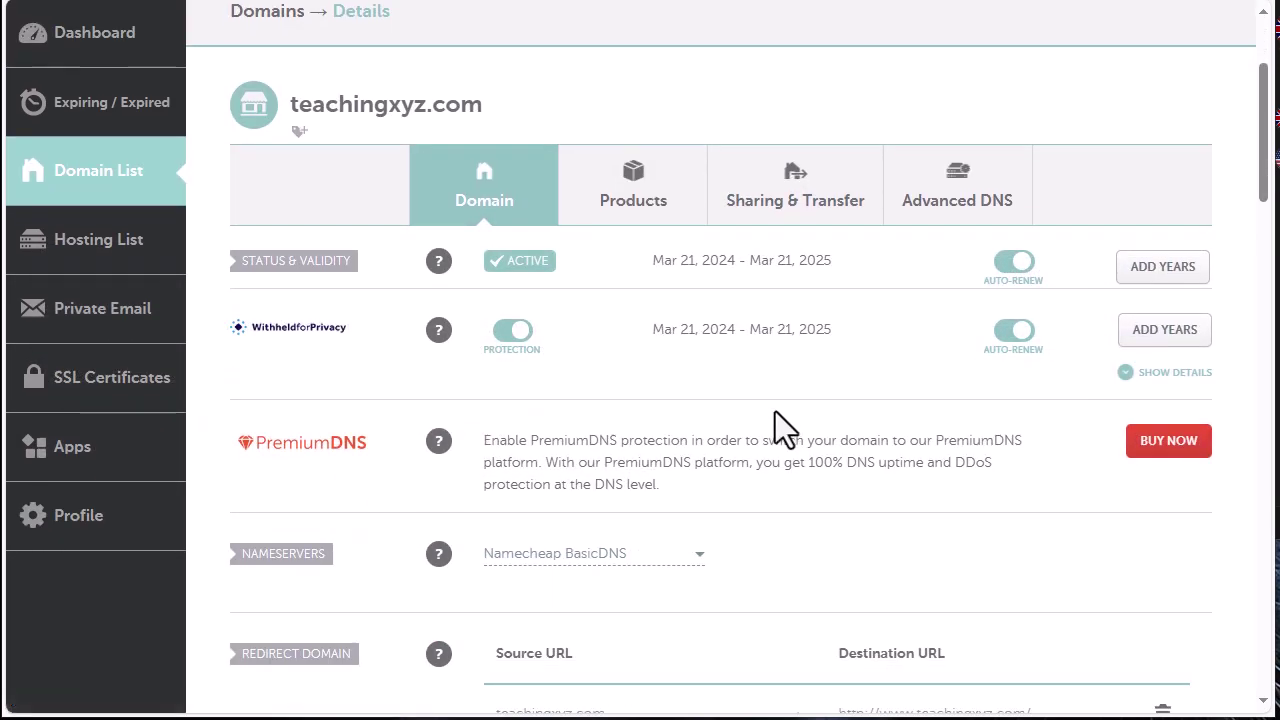
scroll(775, 430, down, 1)
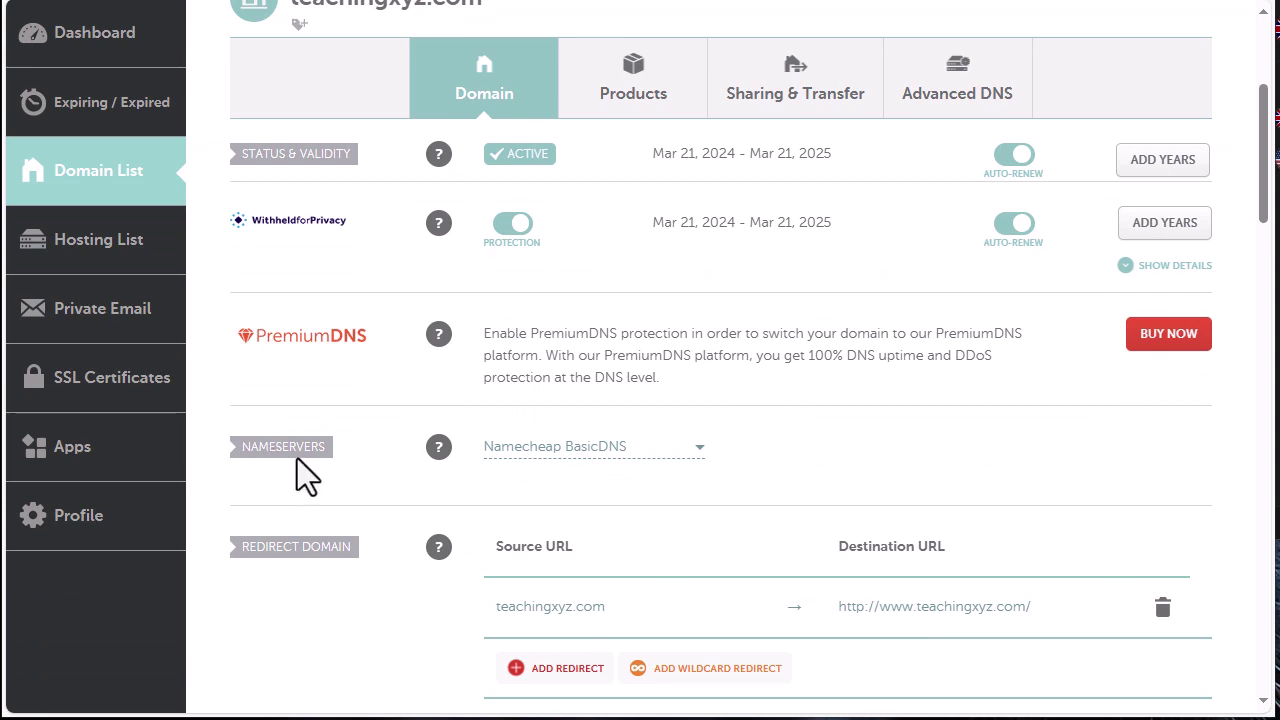
click(700, 452)
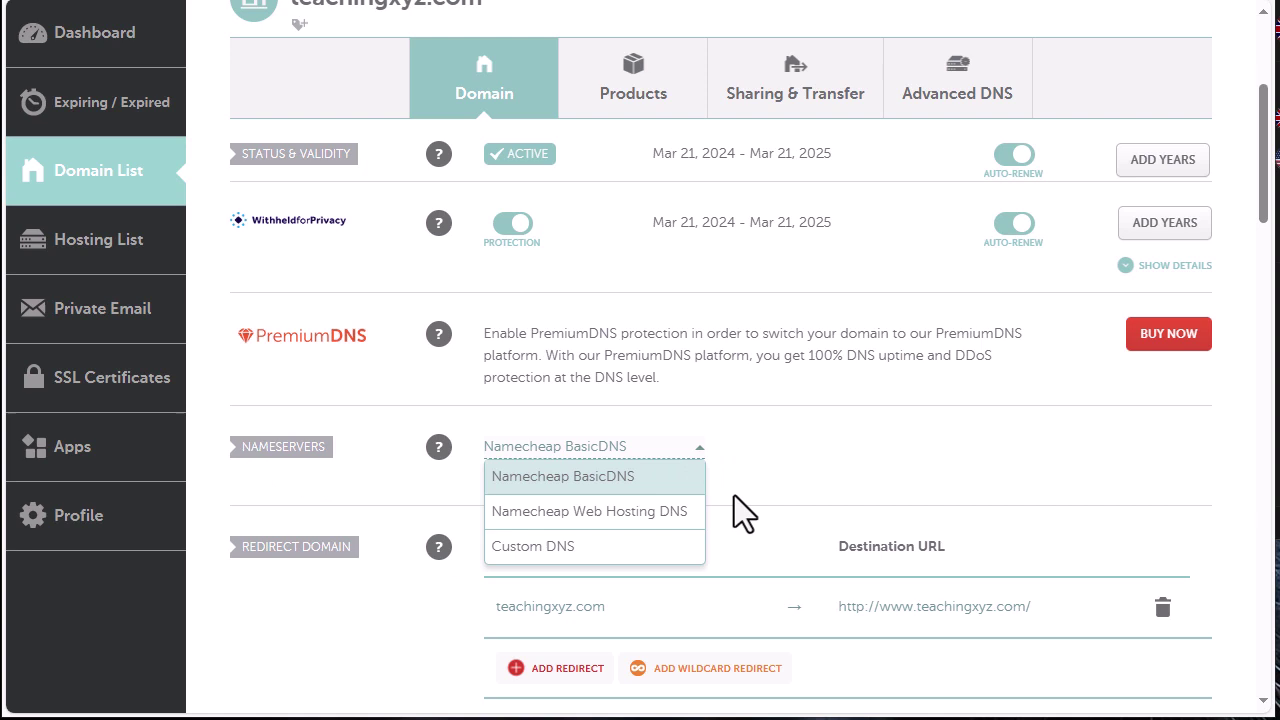
click(537, 547)
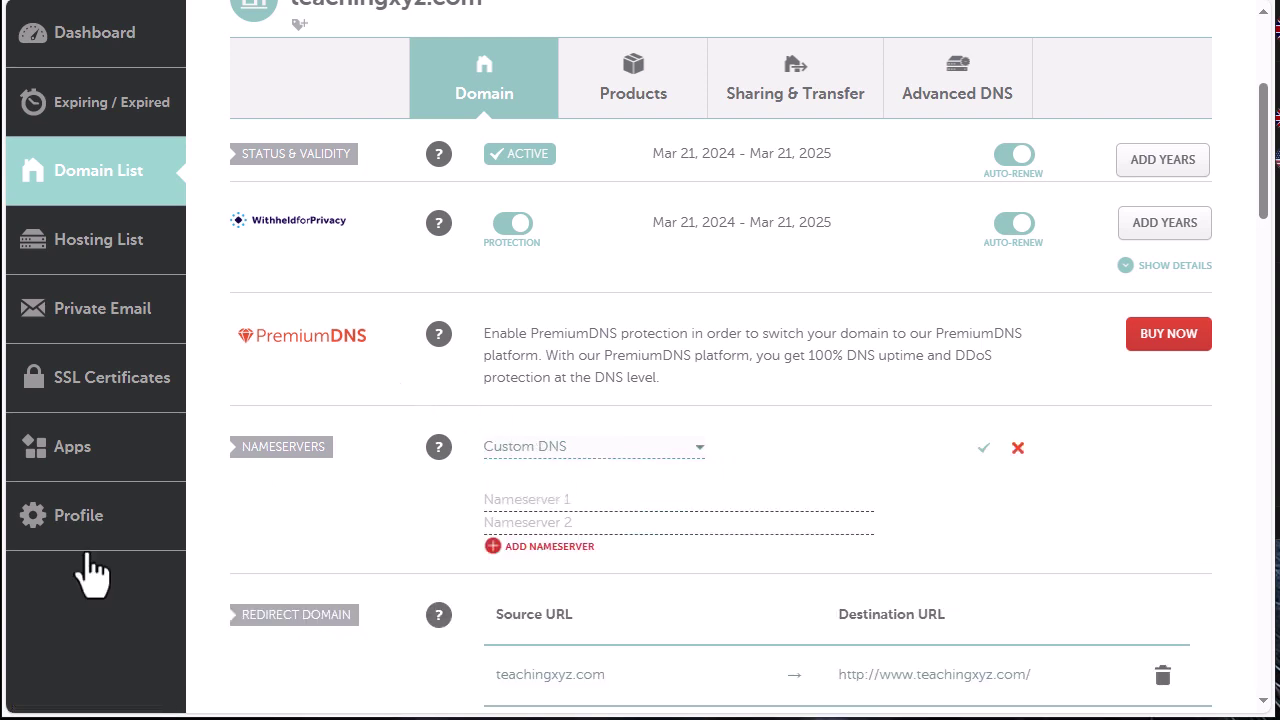
Enter ns1.bluehost.com and ns2.bluehost.com as the nameservers and save.
click(517, 499)
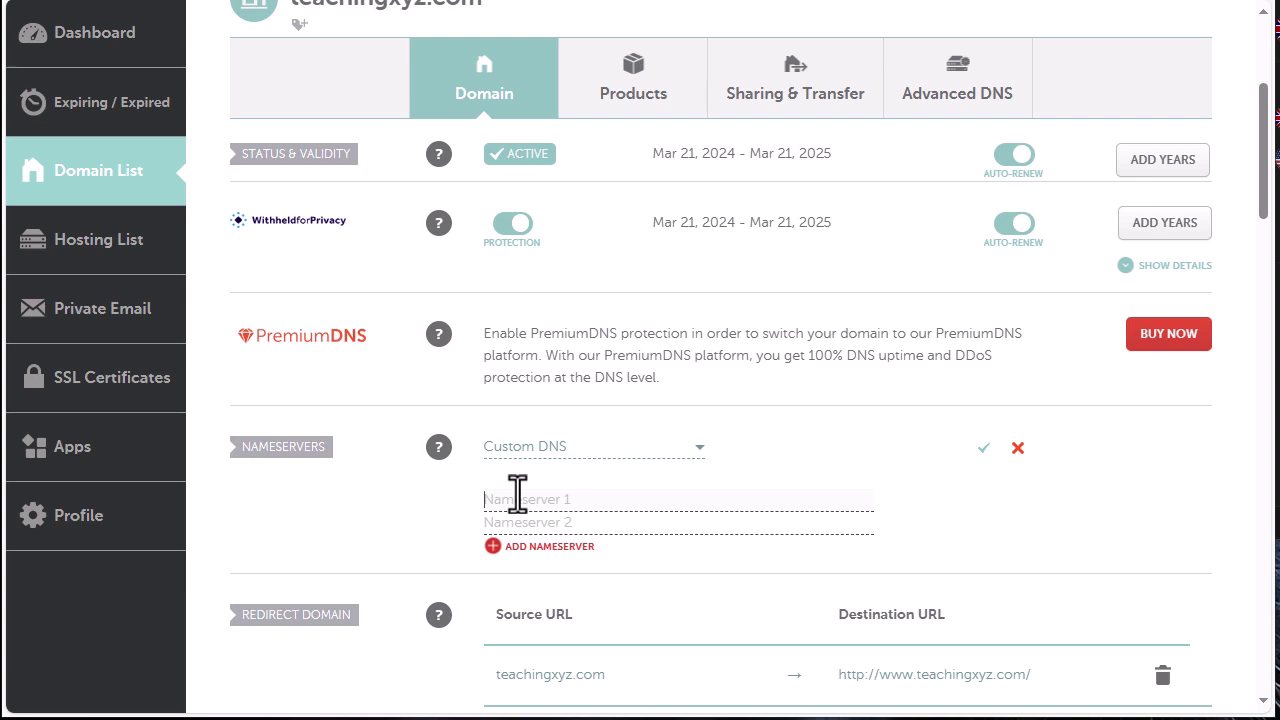
text(ns1.bluehost.com)
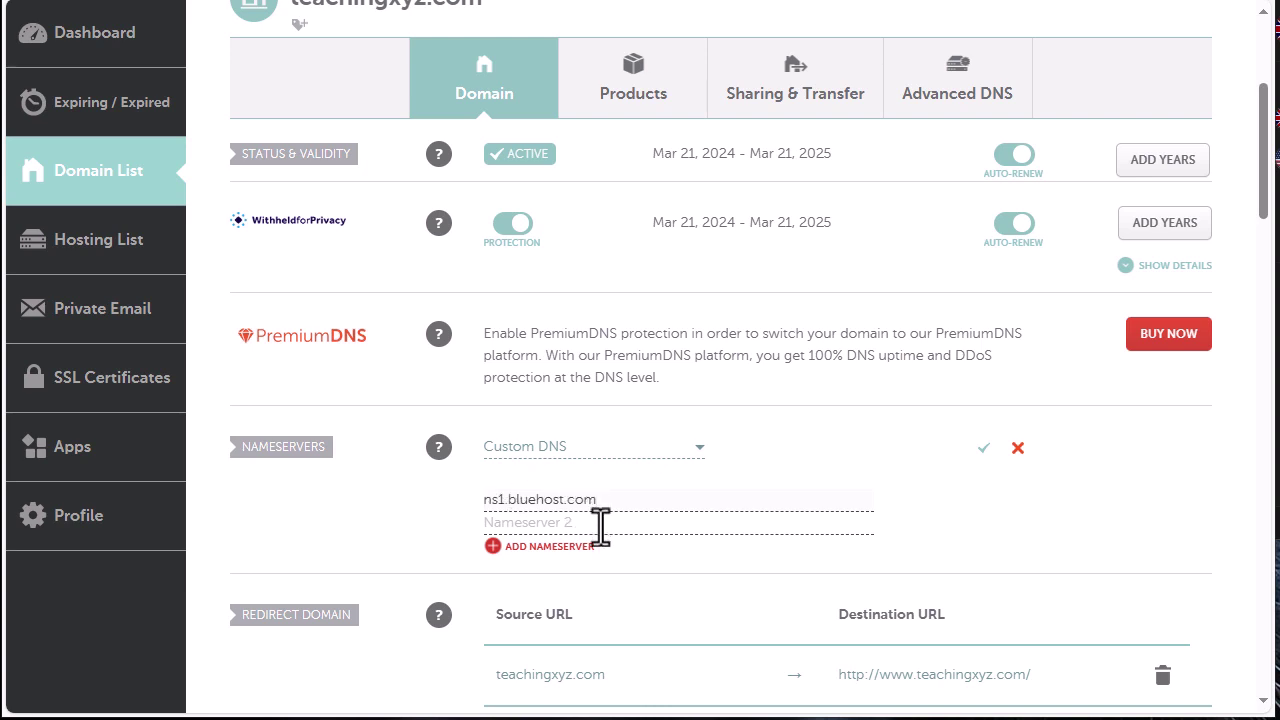
text(ns1.bluehost.com)
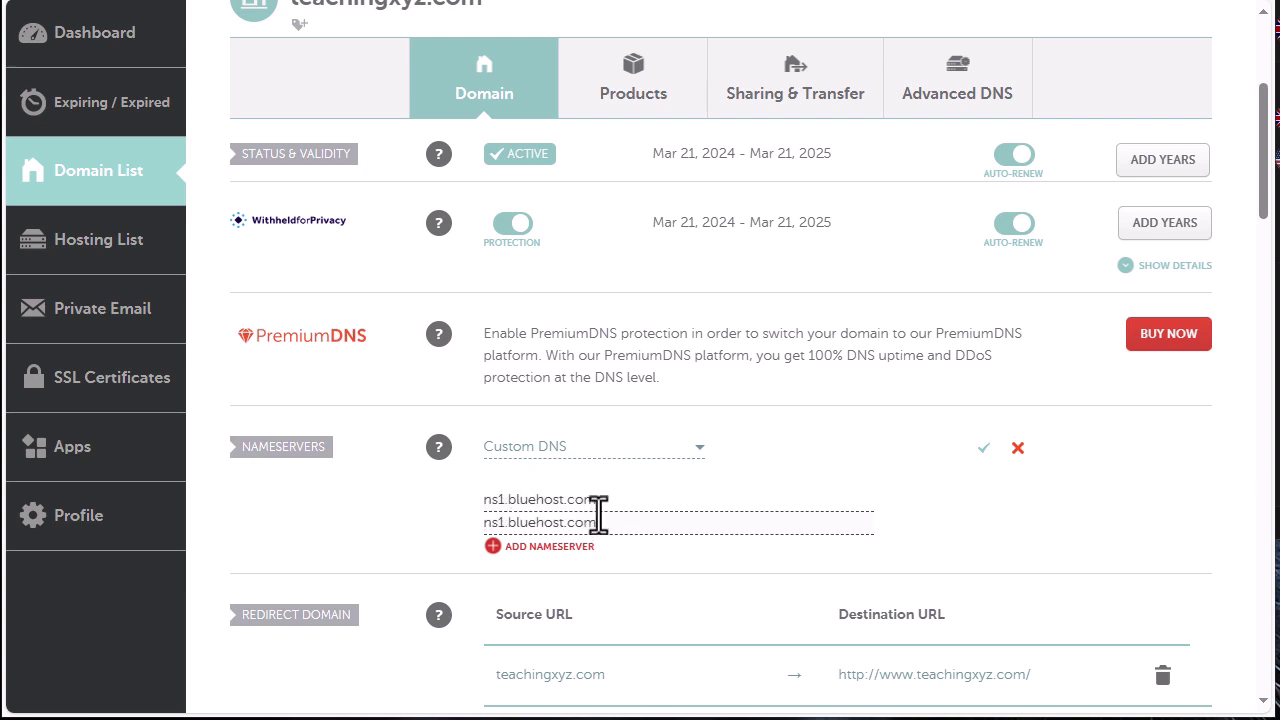
click(499, 522)
key(Delete)
text(2)
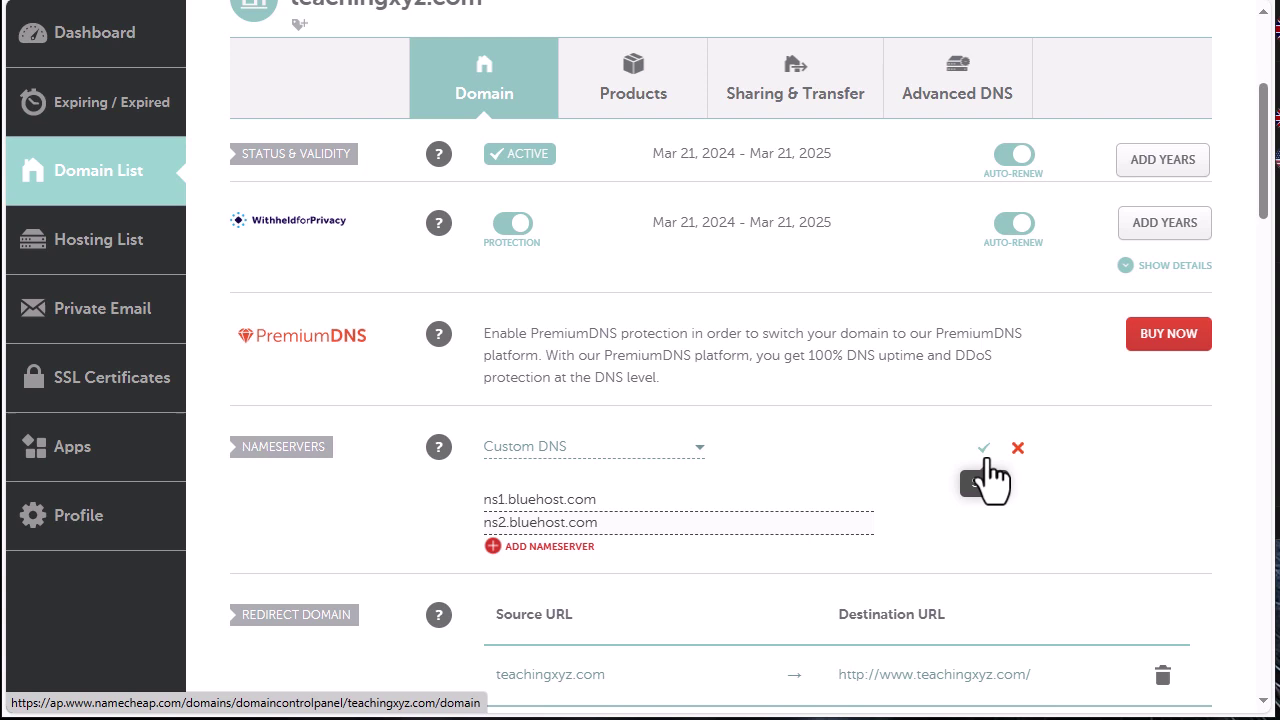
click(985, 456)
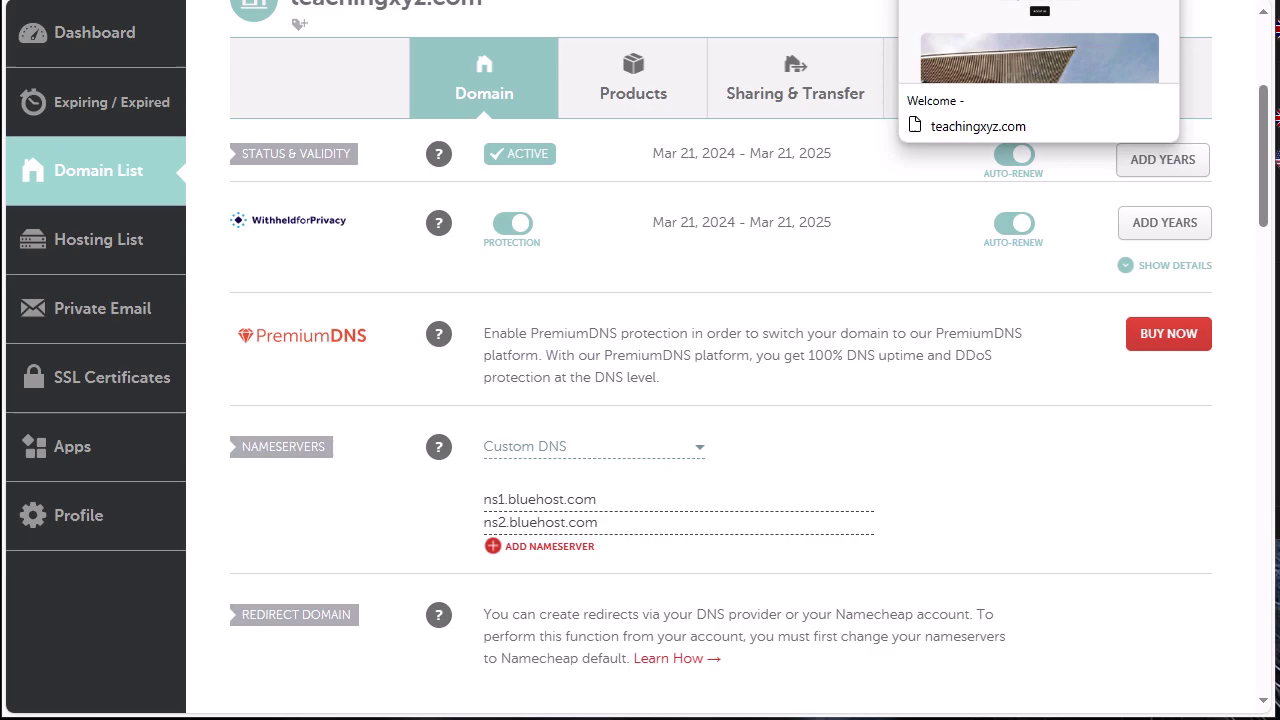
Browse the live teachingxyz.com Welcome homepage, then return to the Bluehost WordPress Basic Hosting page.
click(960, 2)
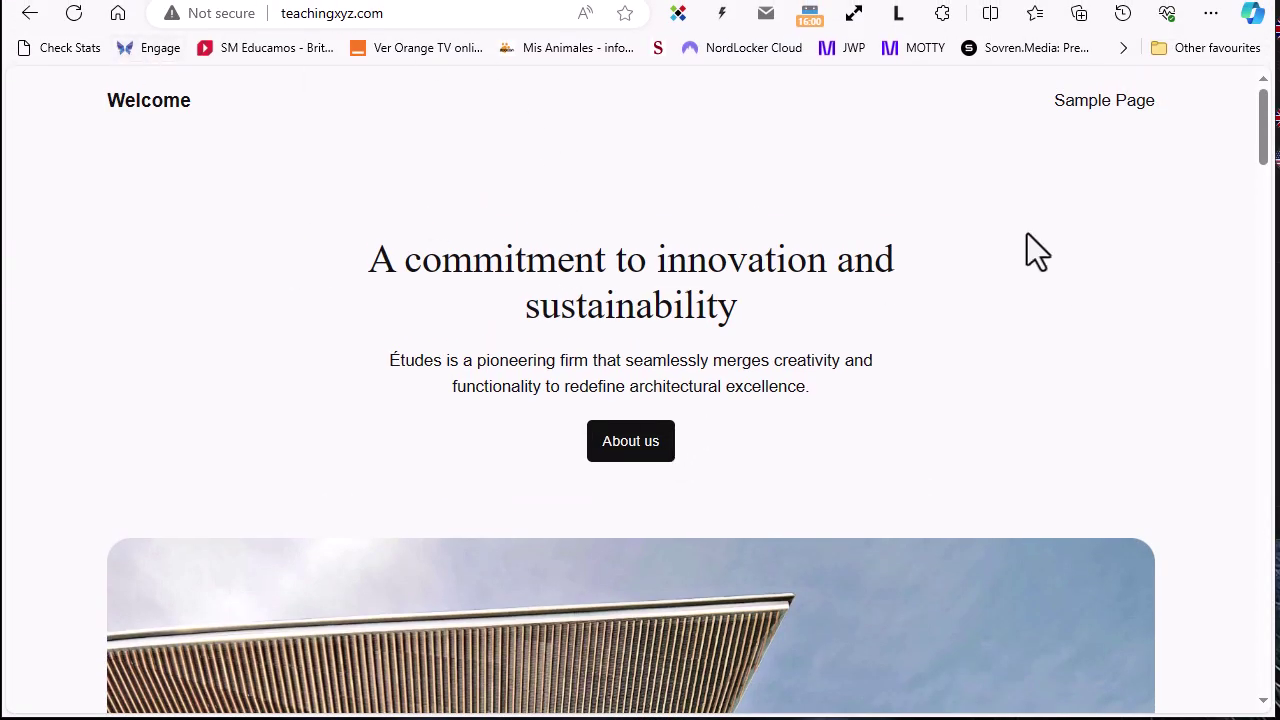
scroll(1027, 245, down, 4)
scroll(1027, 240, down, 3)
scroll(1027, 235, down, 5)
scroll(1027, 233, down, 5)
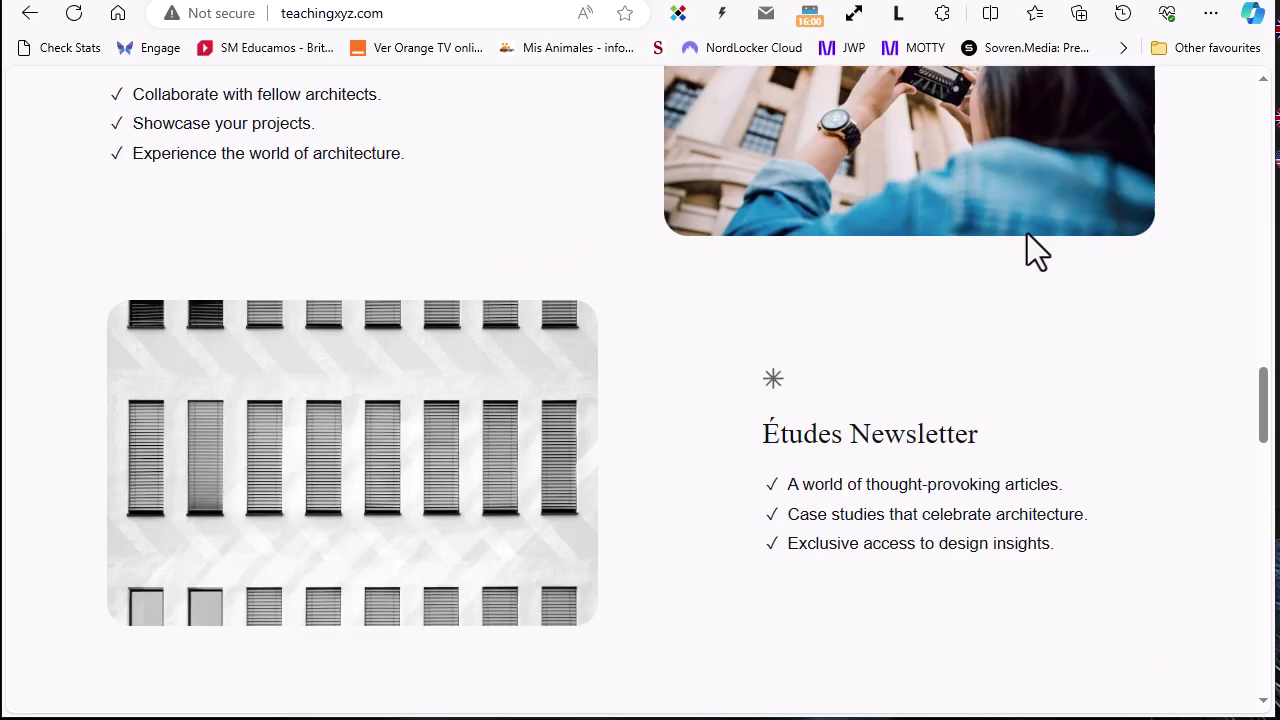
scroll(1027, 233, down, 5)
scroll(1027, 233, down, 5)
scroll(1027, 233, down, 5)
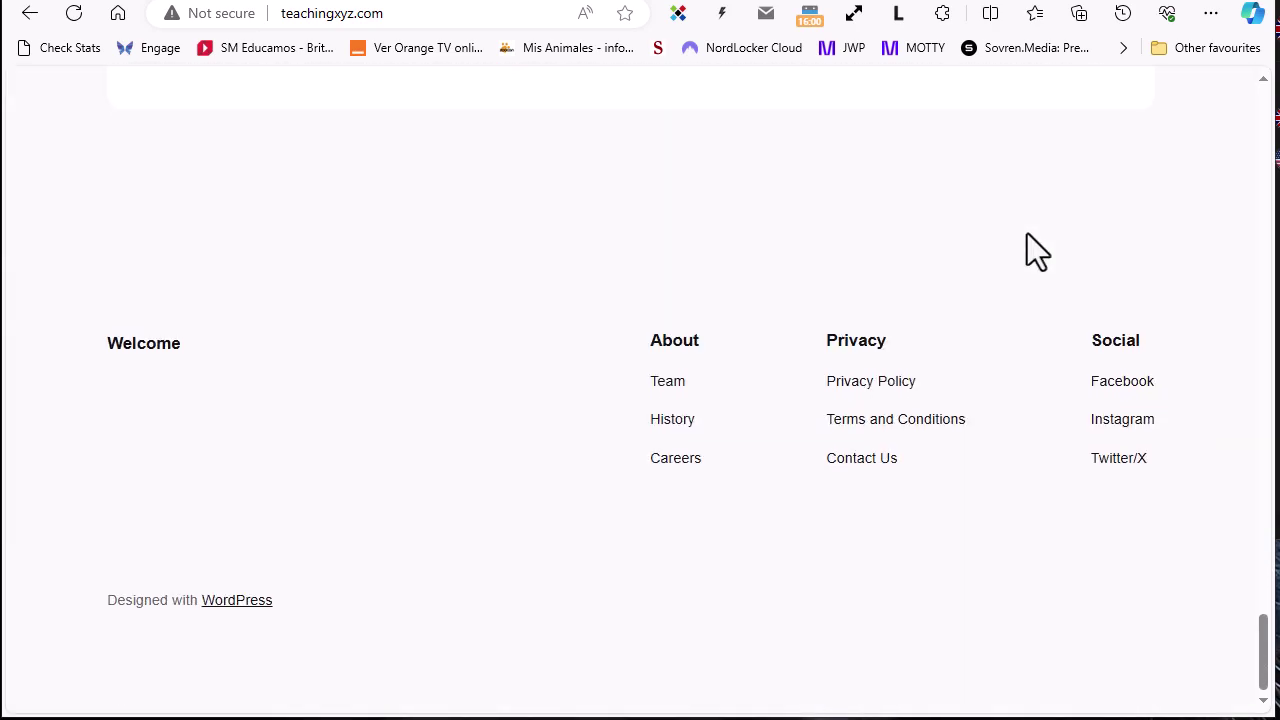
key(Home)
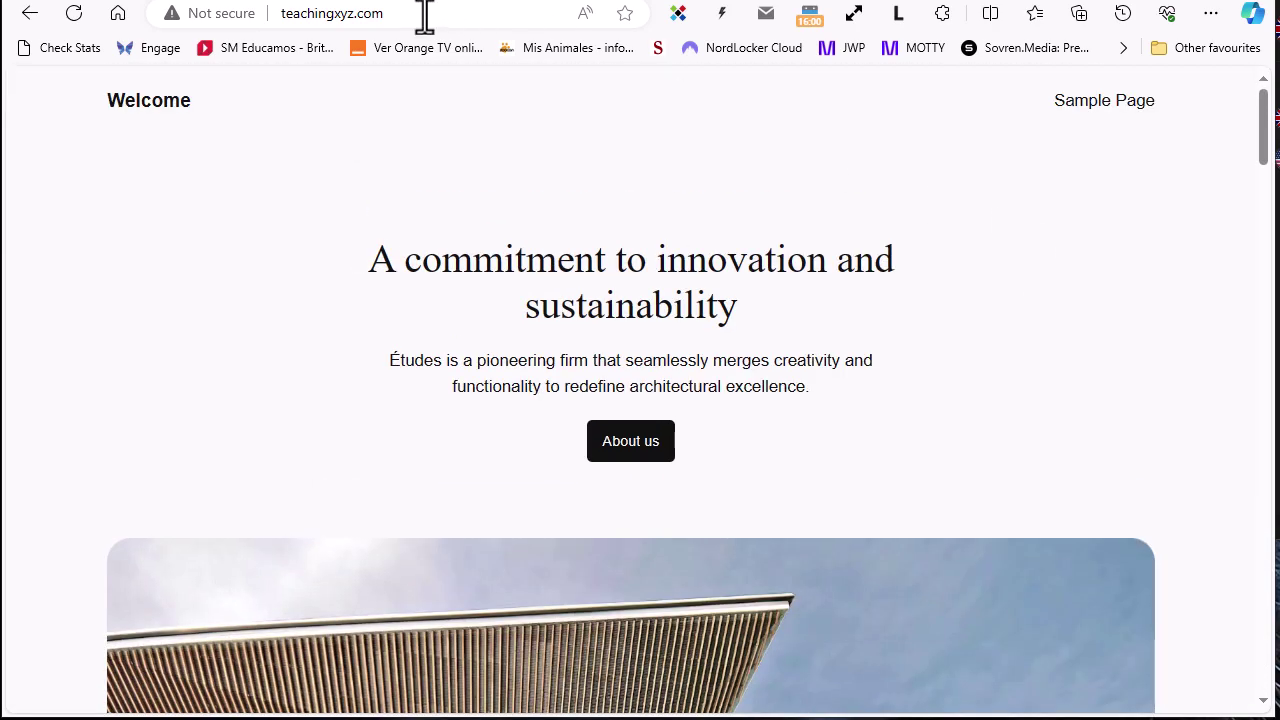
scroll(480, 191, down, 3)
scroll(480, 191, down, 5)
key(Home)
click(520, 2)
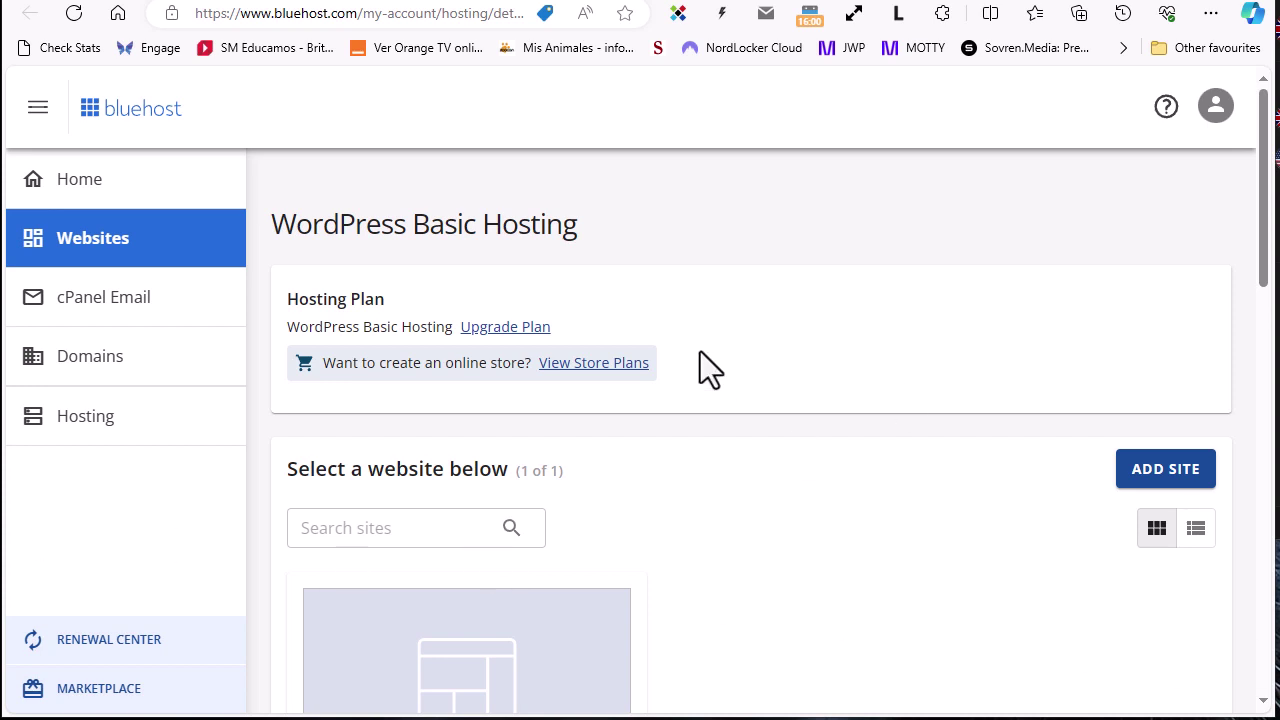
Open the teachingxyz.com site settings and its domain connection instructions.
click(180, 250)
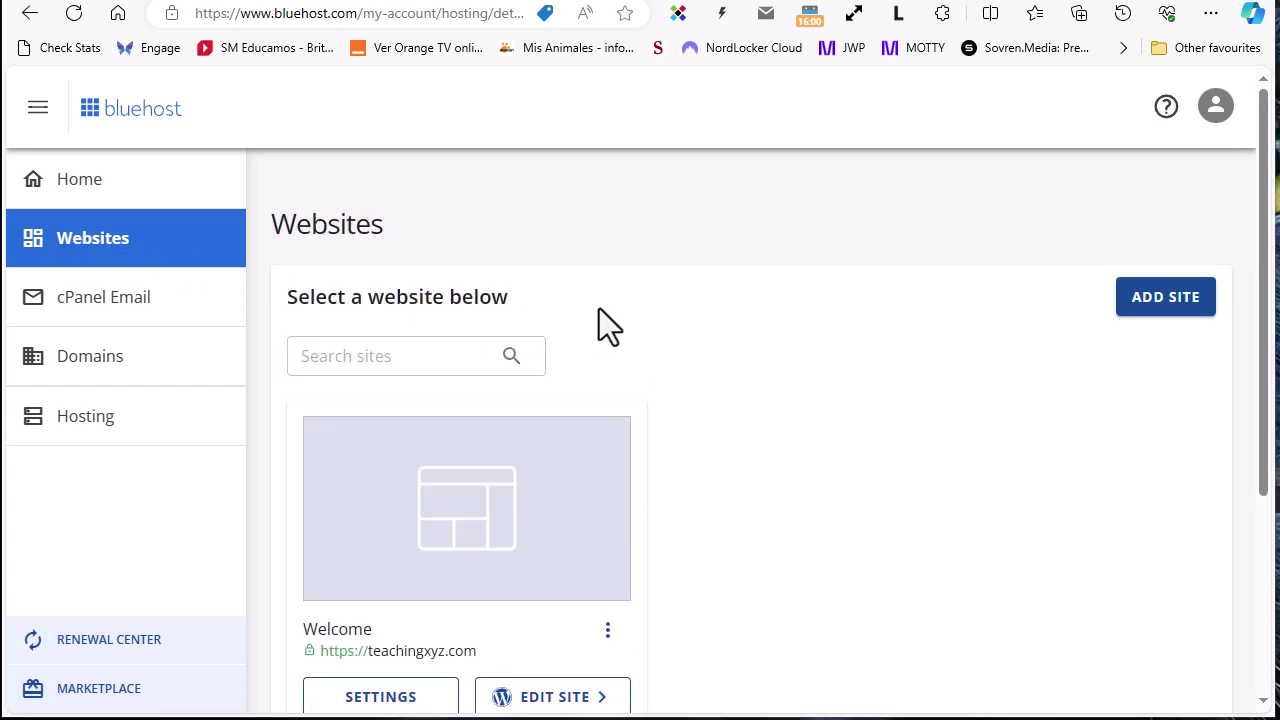
scroll(425, 270, down, 3)
click(375, 412)
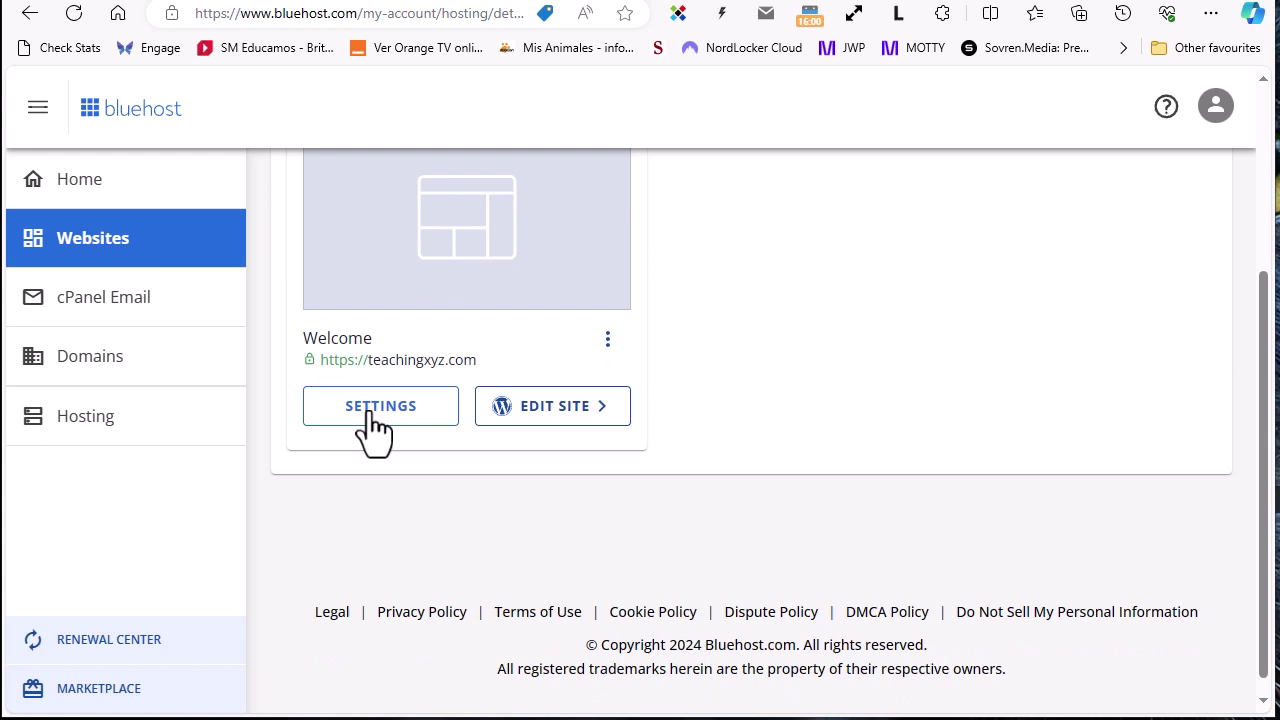
scroll(750, 460, up, 2)
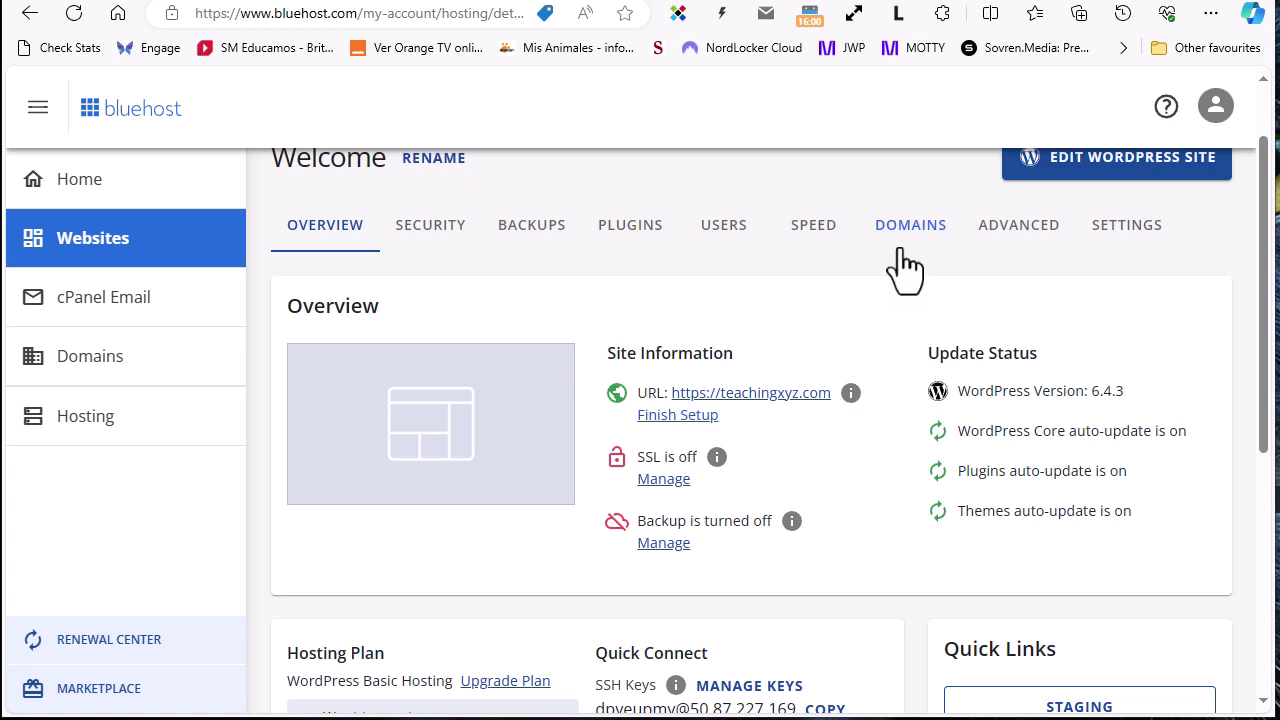
click(688, 416)
scroll(697, 378, down, 1)
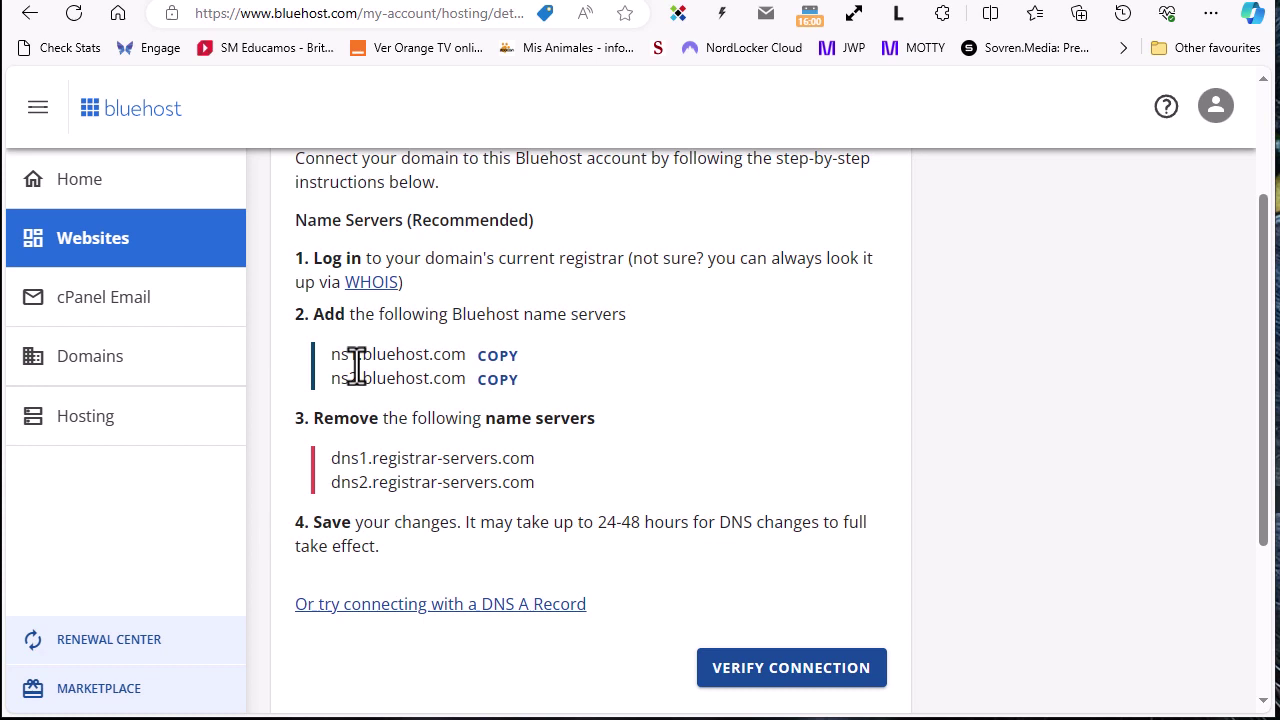
Compare the Bluehost and registrar nameservers, then verify and recheck the domain connection.
mouse_move(340, 357)
mouse_down()
mouse_move(460, 360)
mouse_move(388, 358)
mouse_up()
click(365, 378)
drag(337, 458, 400, 458)
click(411, 482)
click(805, 667)
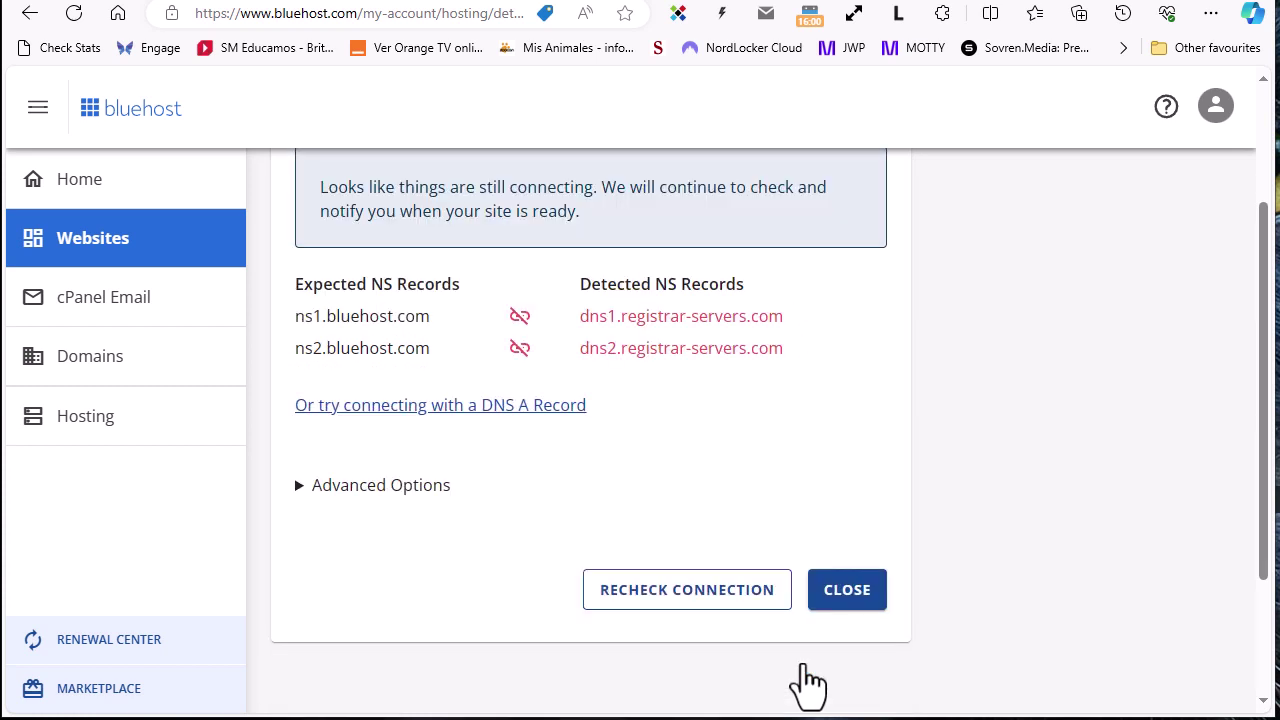
scroll(808, 684, up, 2)
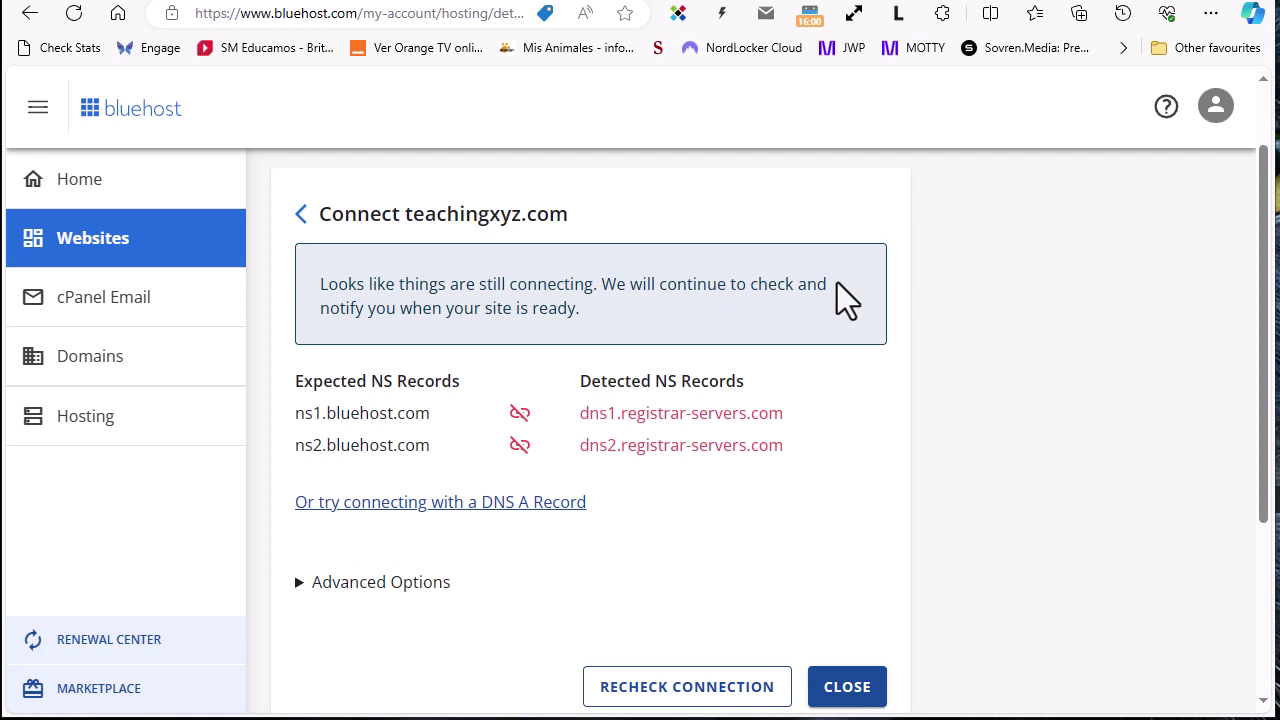
scroll(826, 275, down, 1)
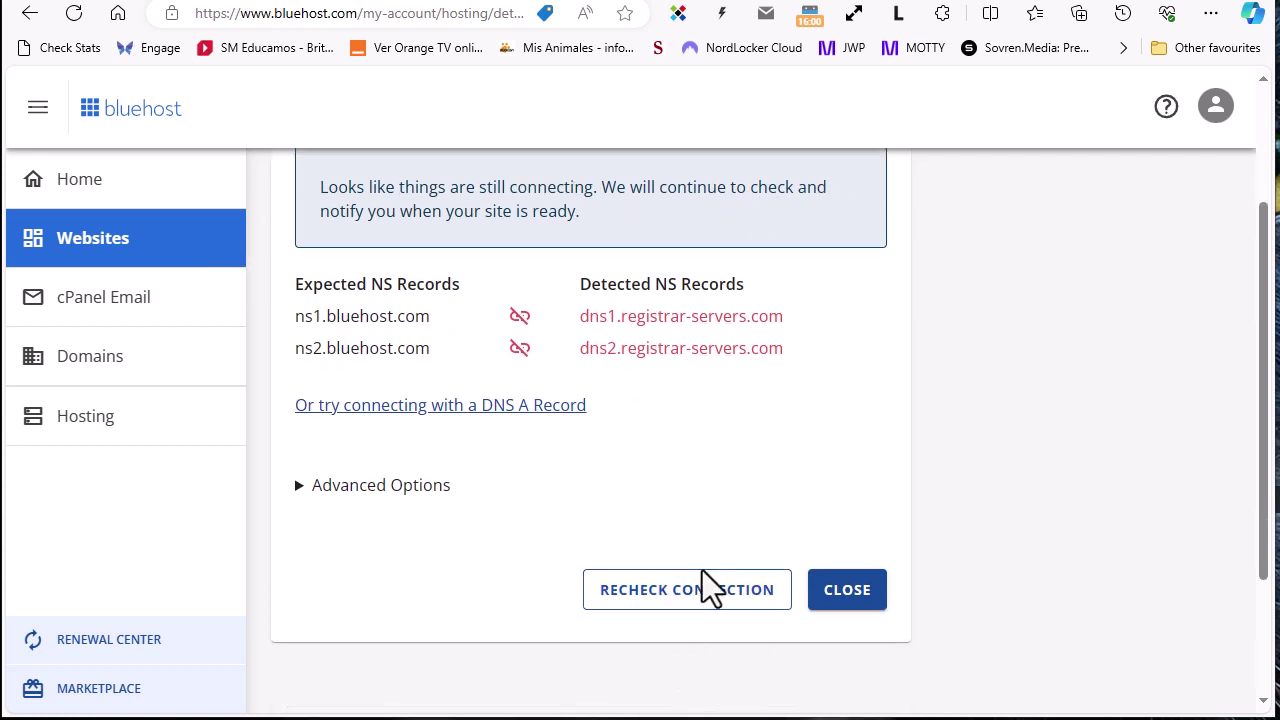
click(705, 590)
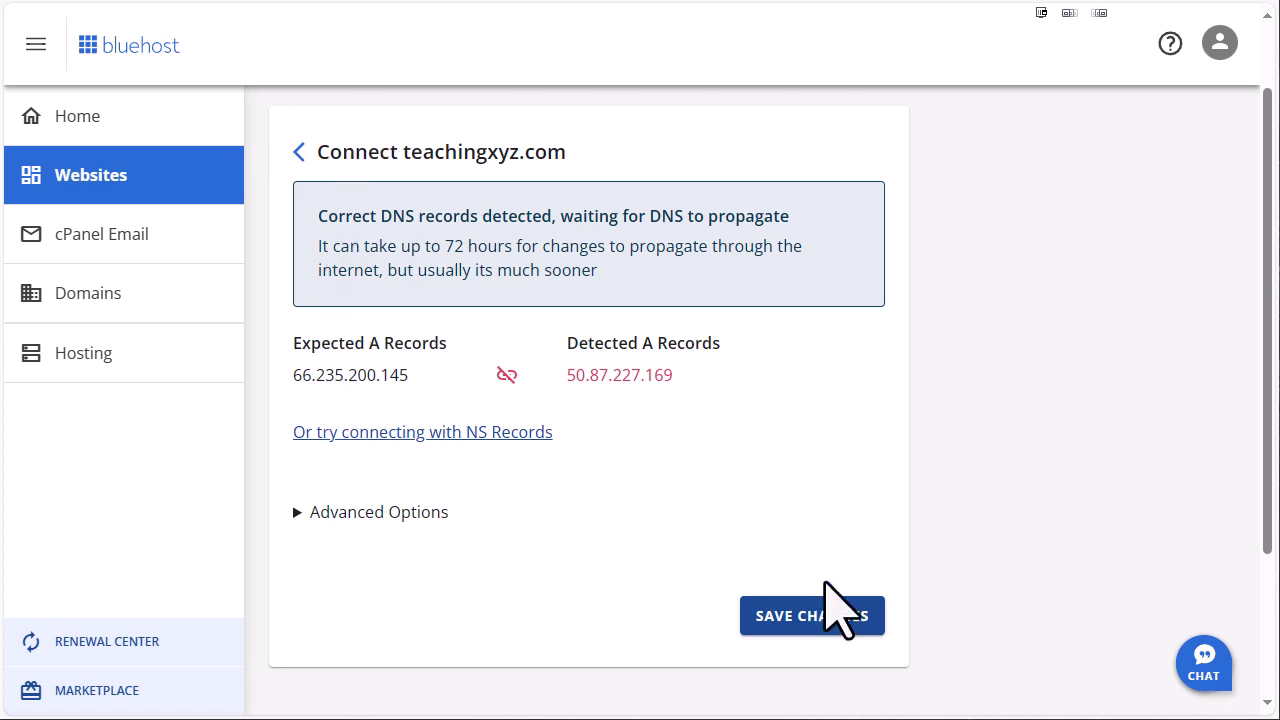
Save the teachingxyz.com DNS A record connection settings.
click(822, 616)
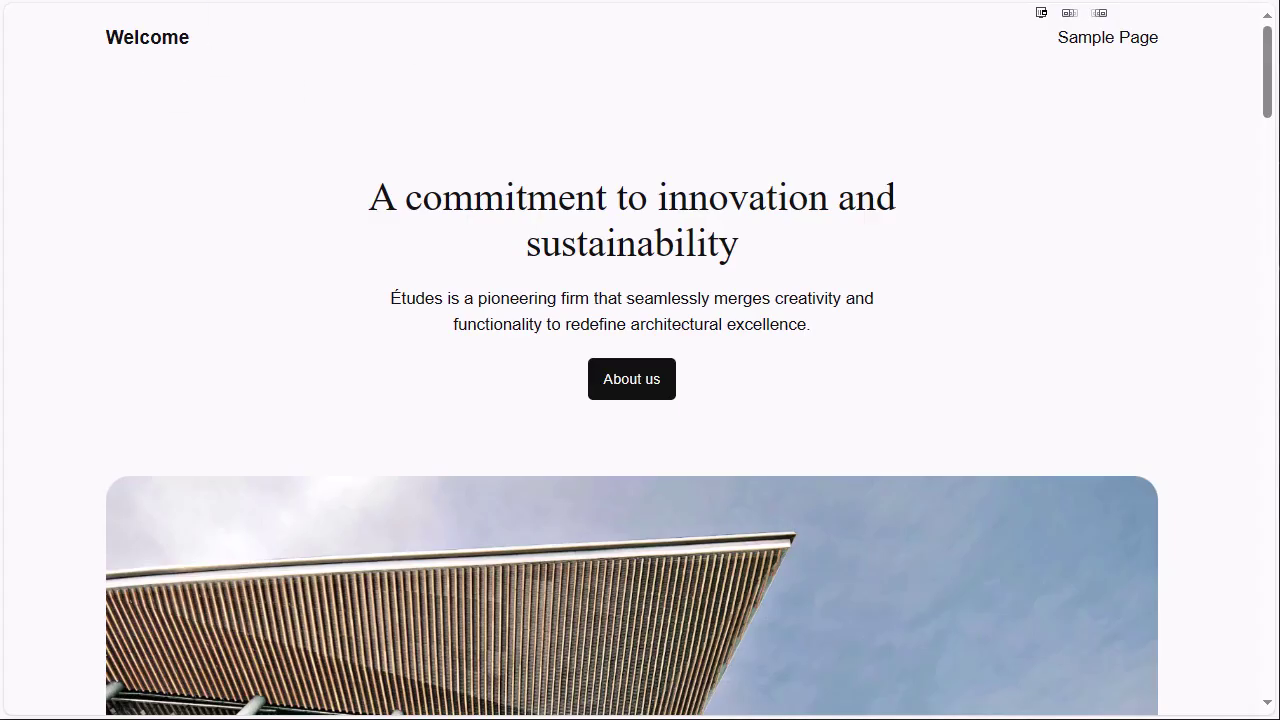
click(230, 16)
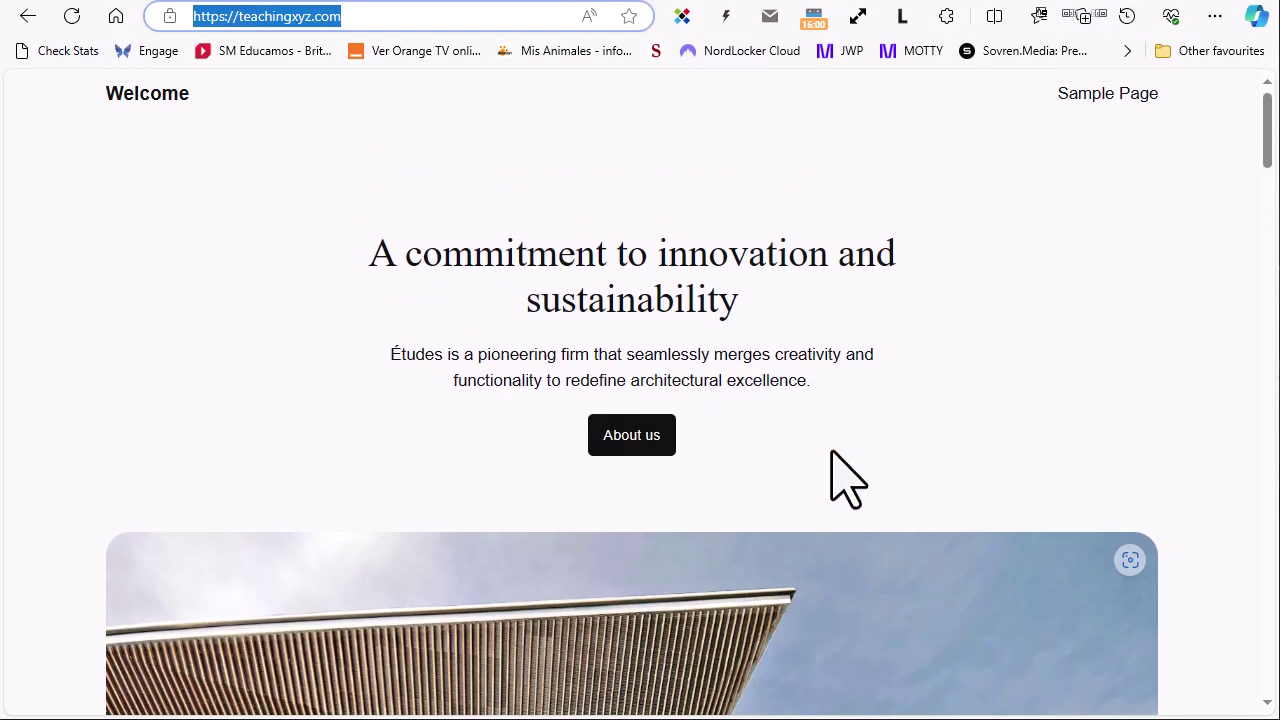
click(211, 17)
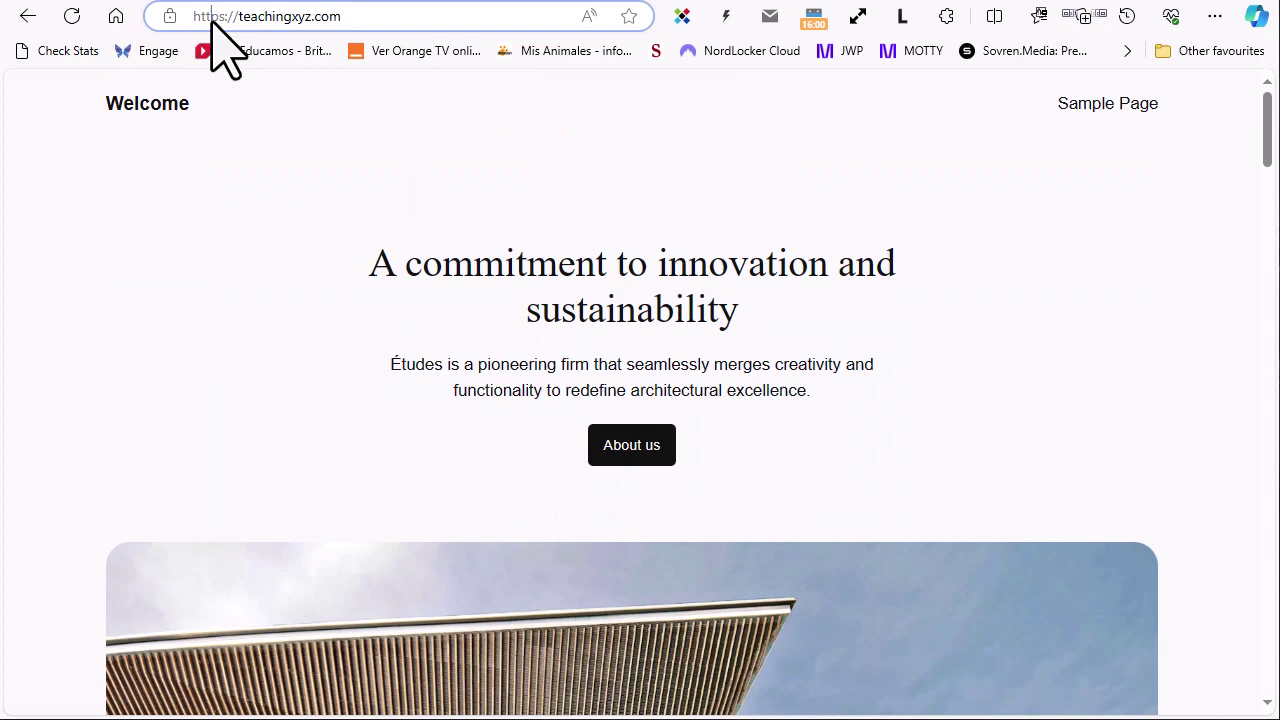
click(290, 10)
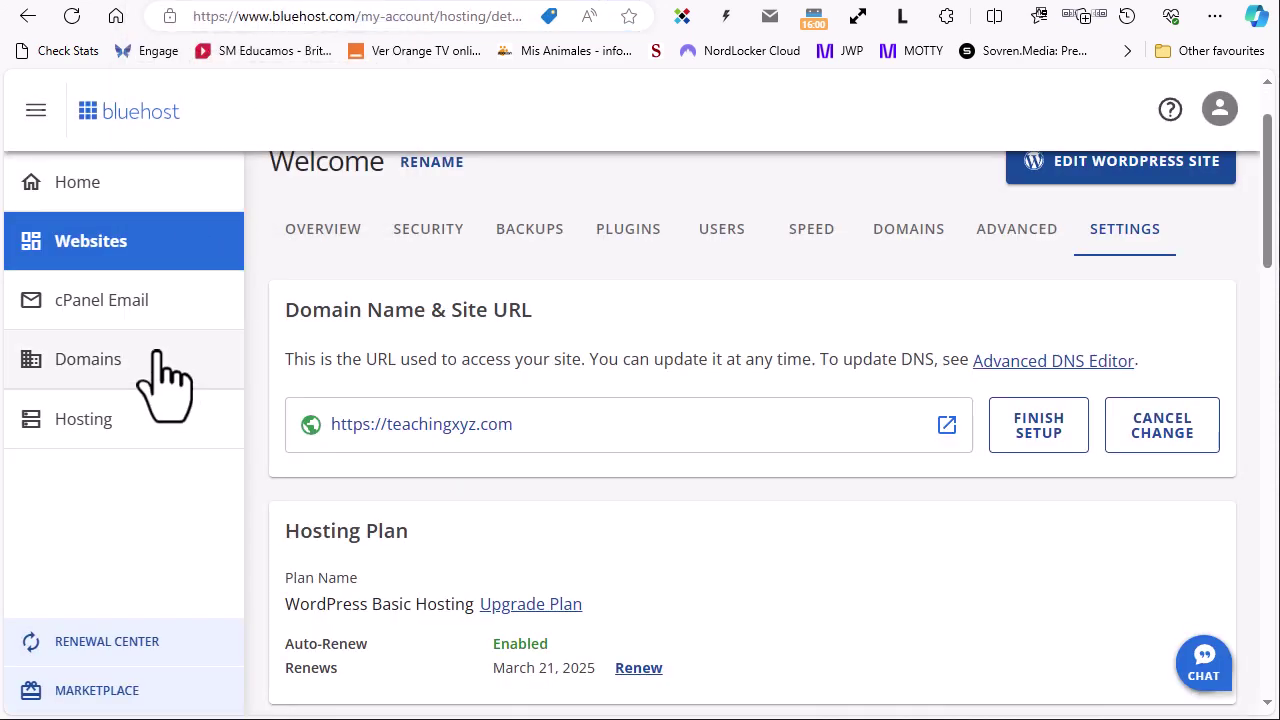
Launch cPanel from the Quick Links on the Bluehost hosting overview.
click(88, 425)
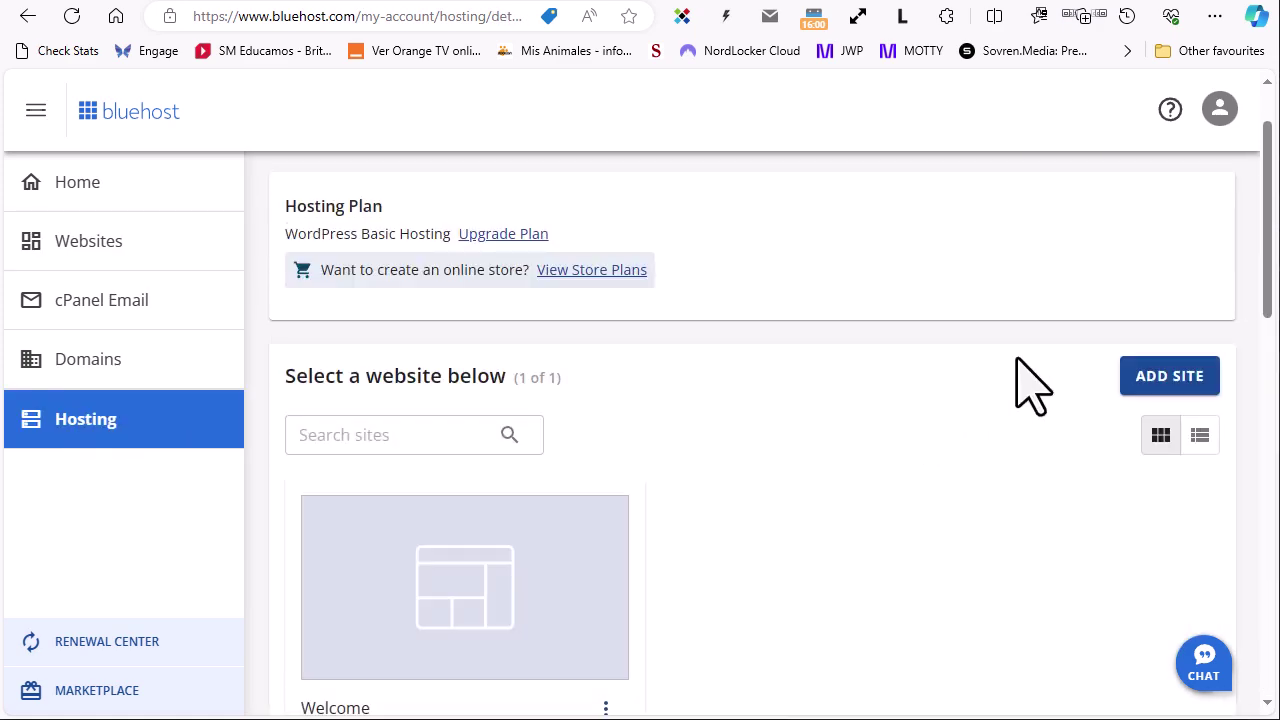
scroll(1018, 355, down, 6)
scroll(1020, 355, down, 2)
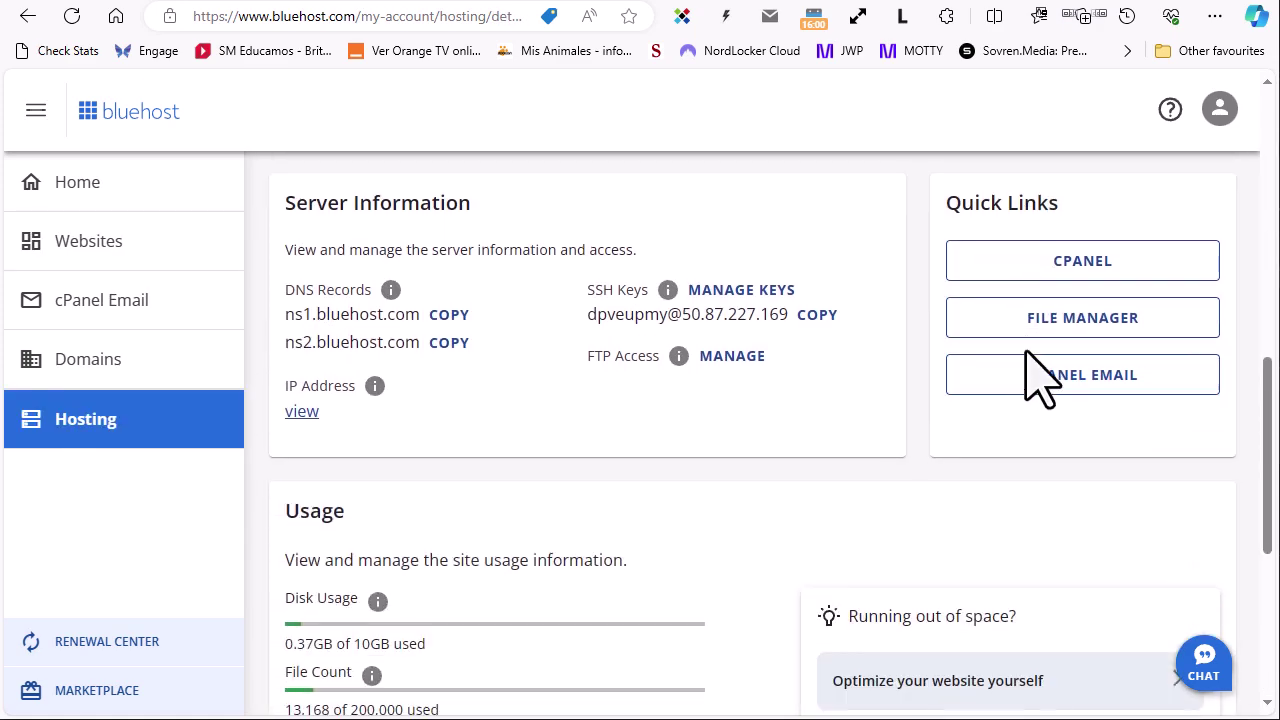
click(1092, 266)
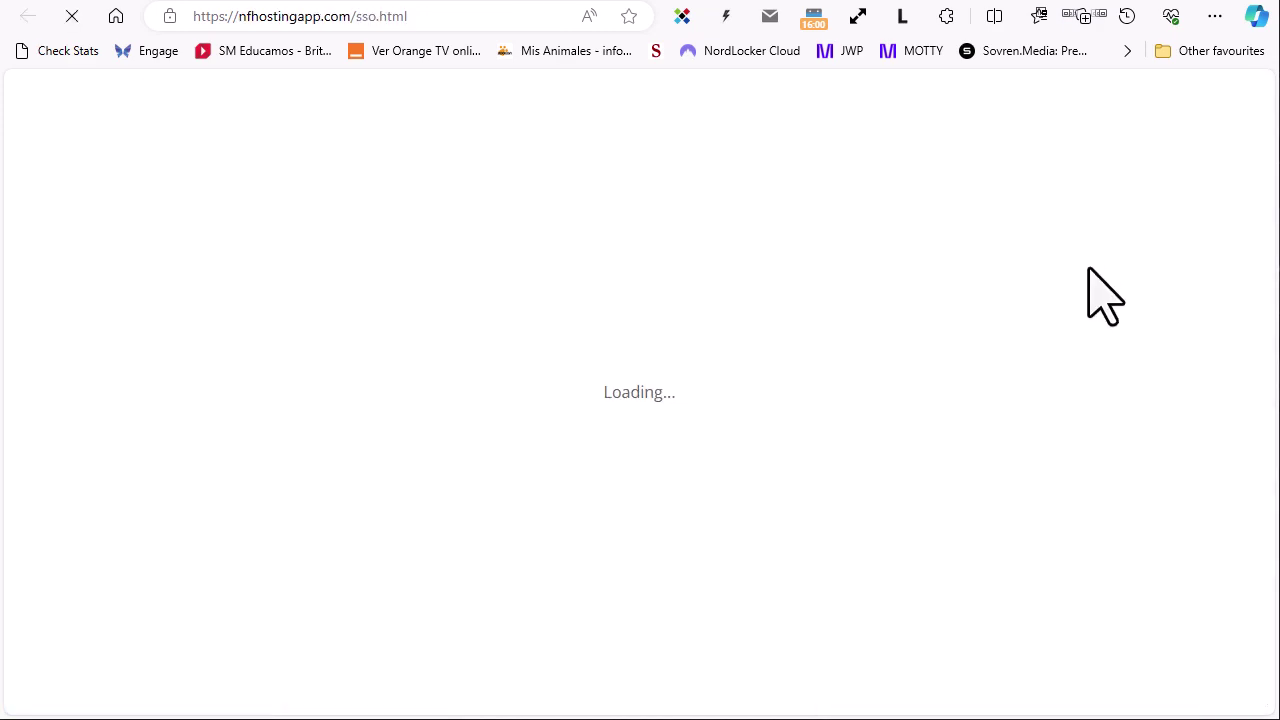
Open SSL/TLS Status under Security and review the AutoSSL certificates valid until June 19, 2024.
scroll(612, 410, down, 4)
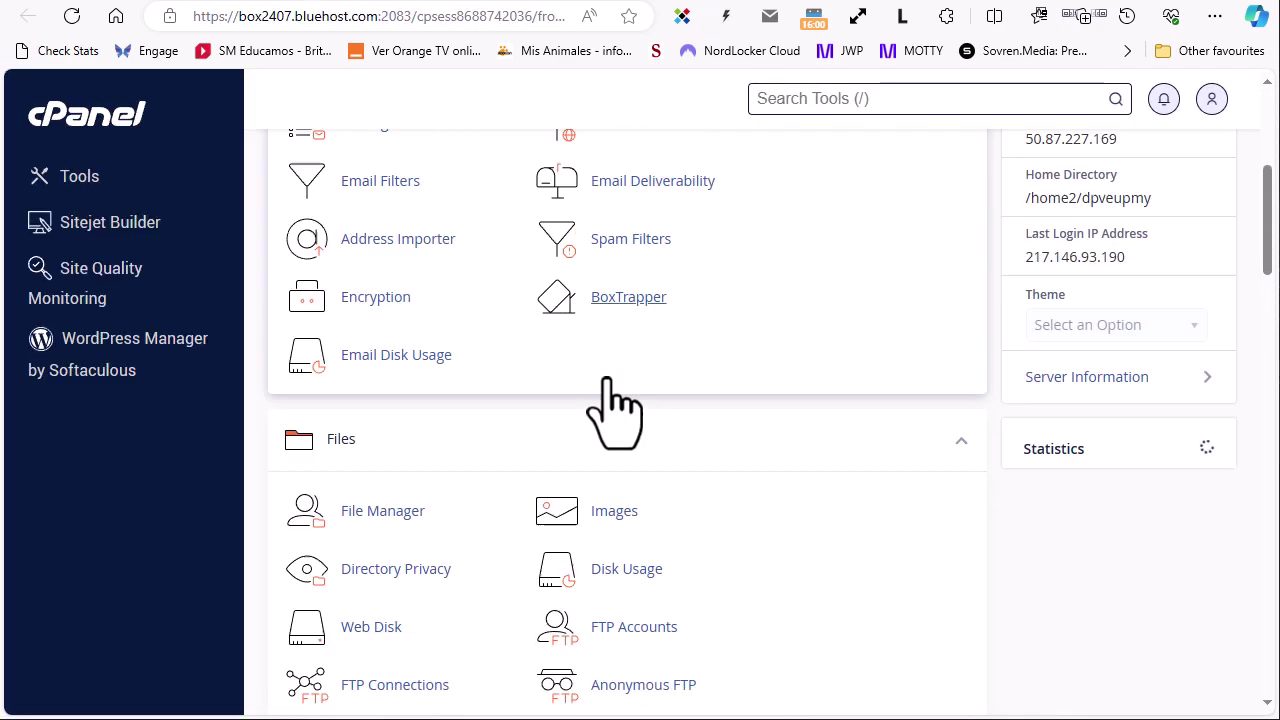
scroll(607, 380, down, 4)
scroll(607, 380, down, 4)
scroll(607, 380, down, 4)
scroll(606, 378, down, 4)
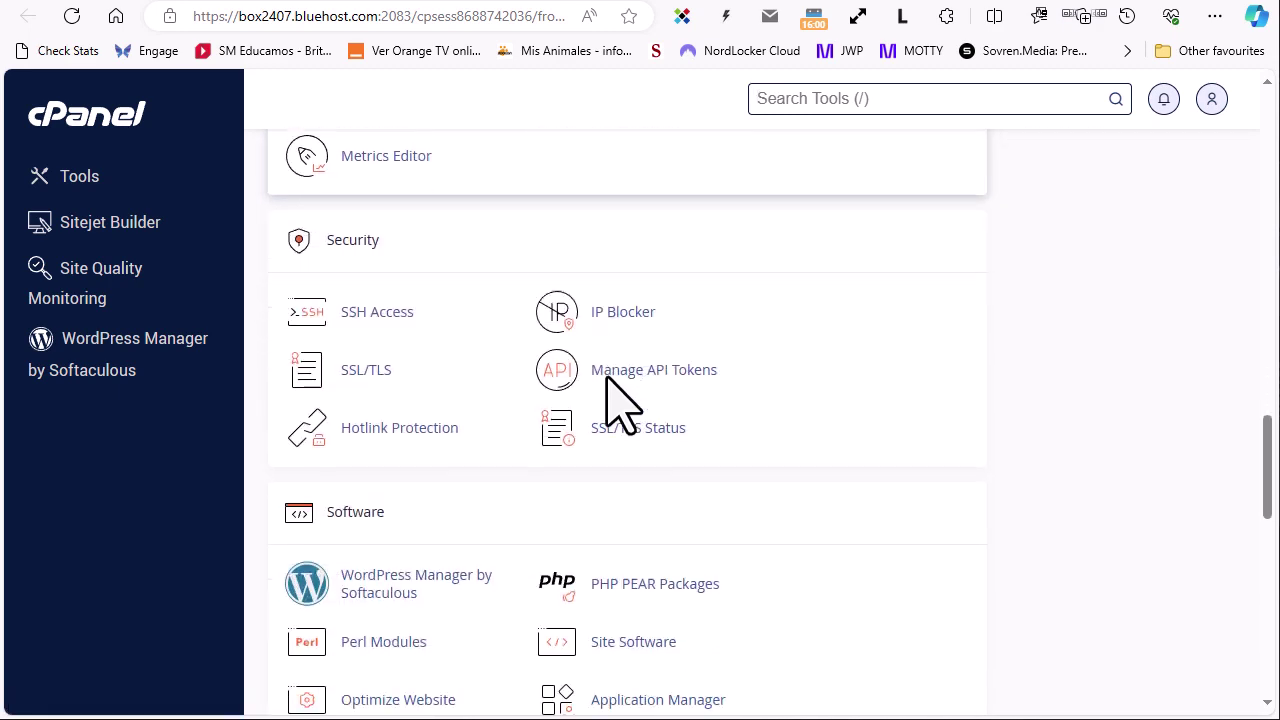
scroll(610, 395, up, 1)
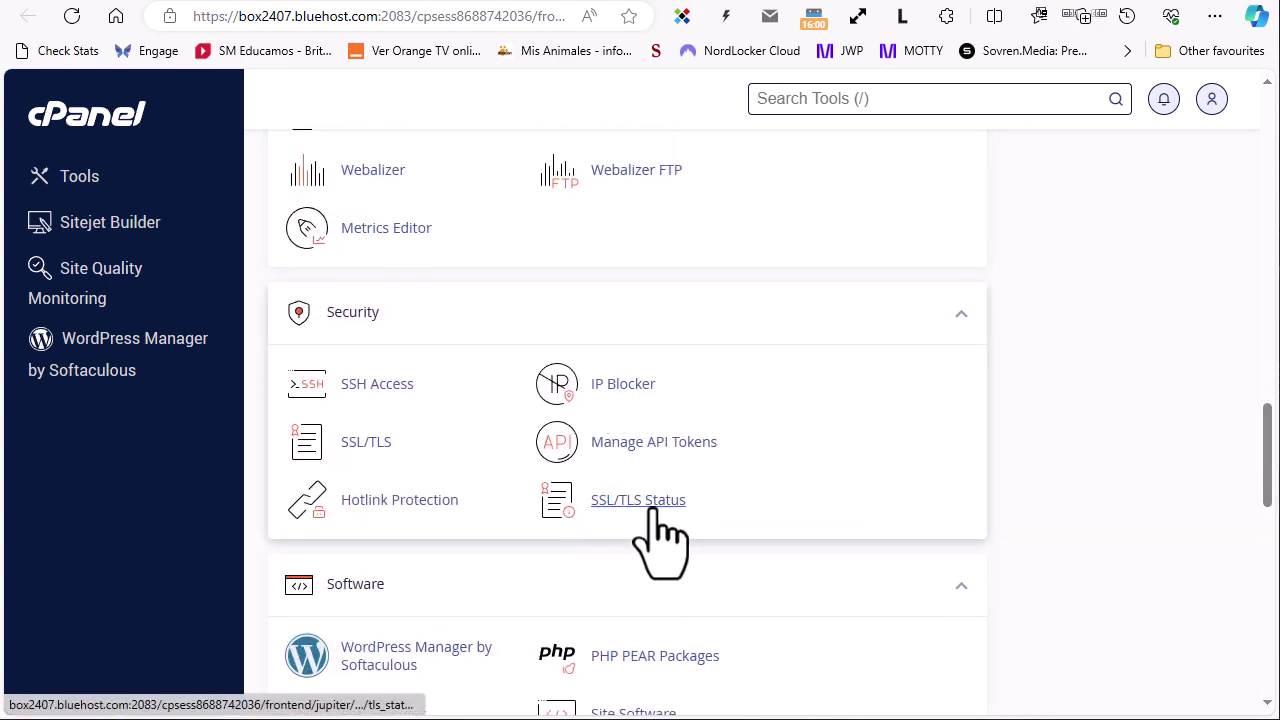
click(623, 500)
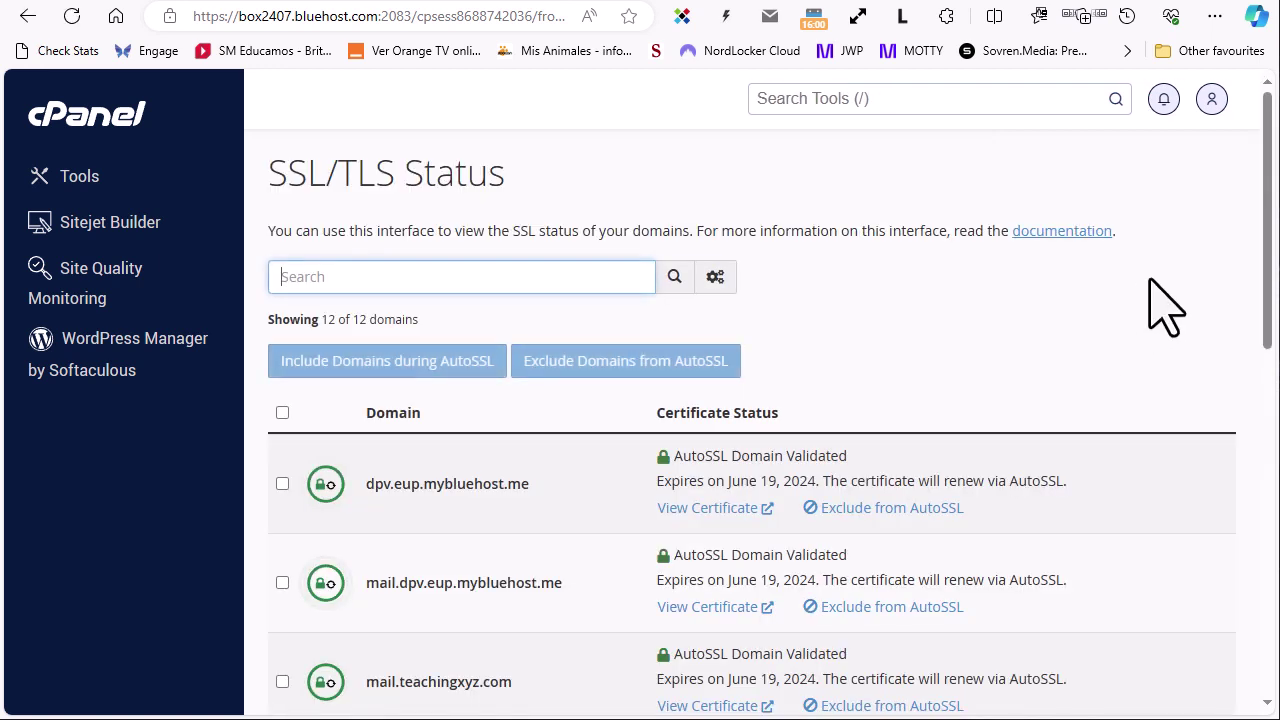
scroll(1157, 300, down, 1)
scroll(1155, 290, down, 3)
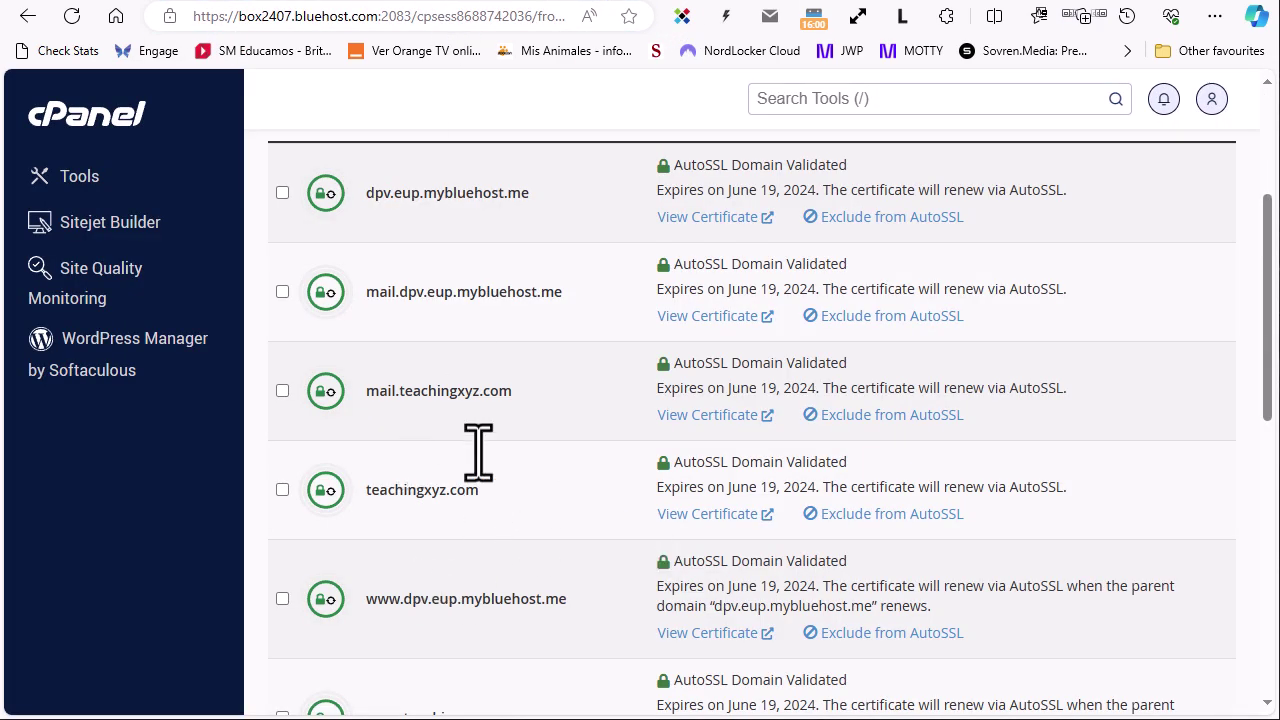
scroll(600, 455, up, 3)
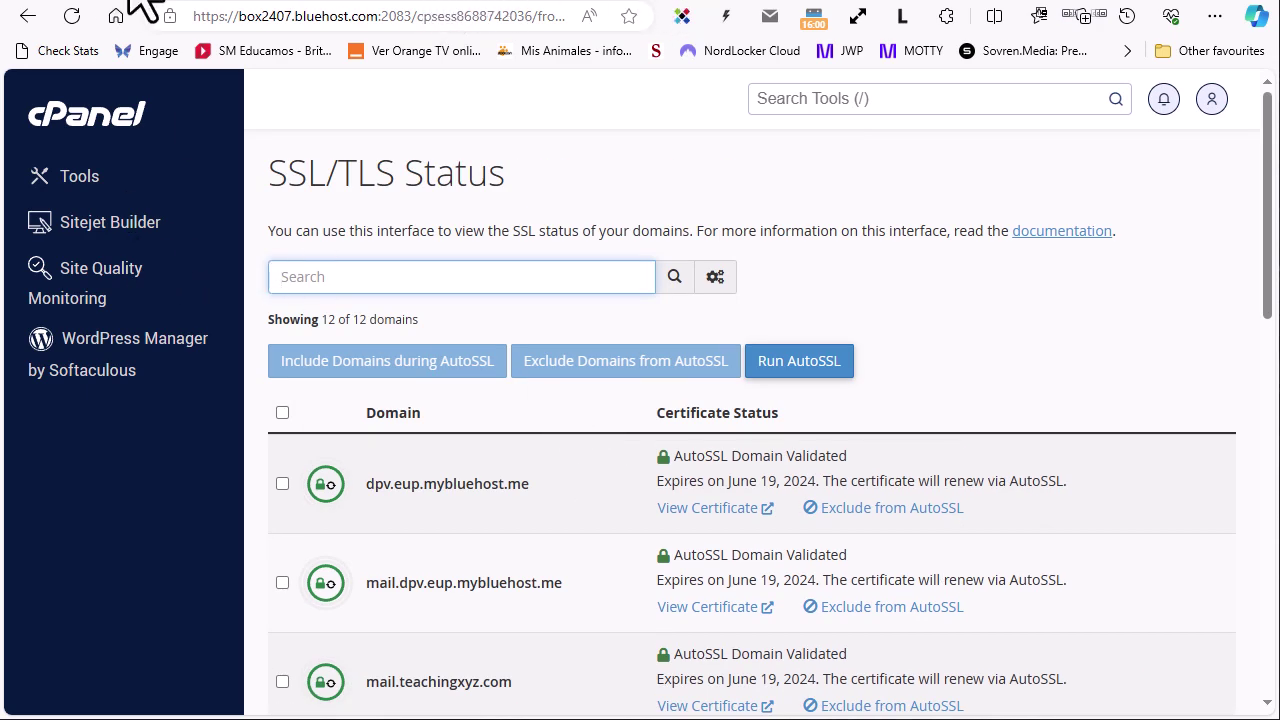
Launch teachingxyz.com's WordPress admin from Bluehost hosting and view All Users.
click(228, 3)
scroll(586, 537, up, 2)
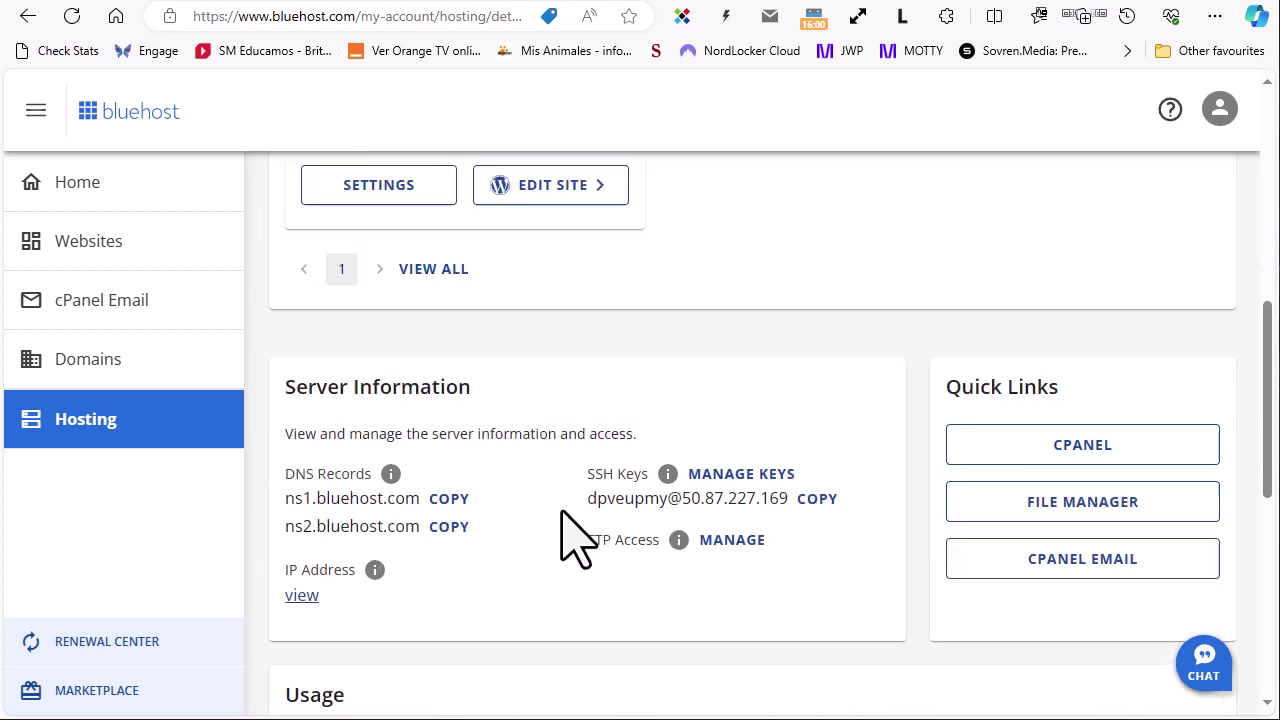
scroll(575, 540, up, 4)
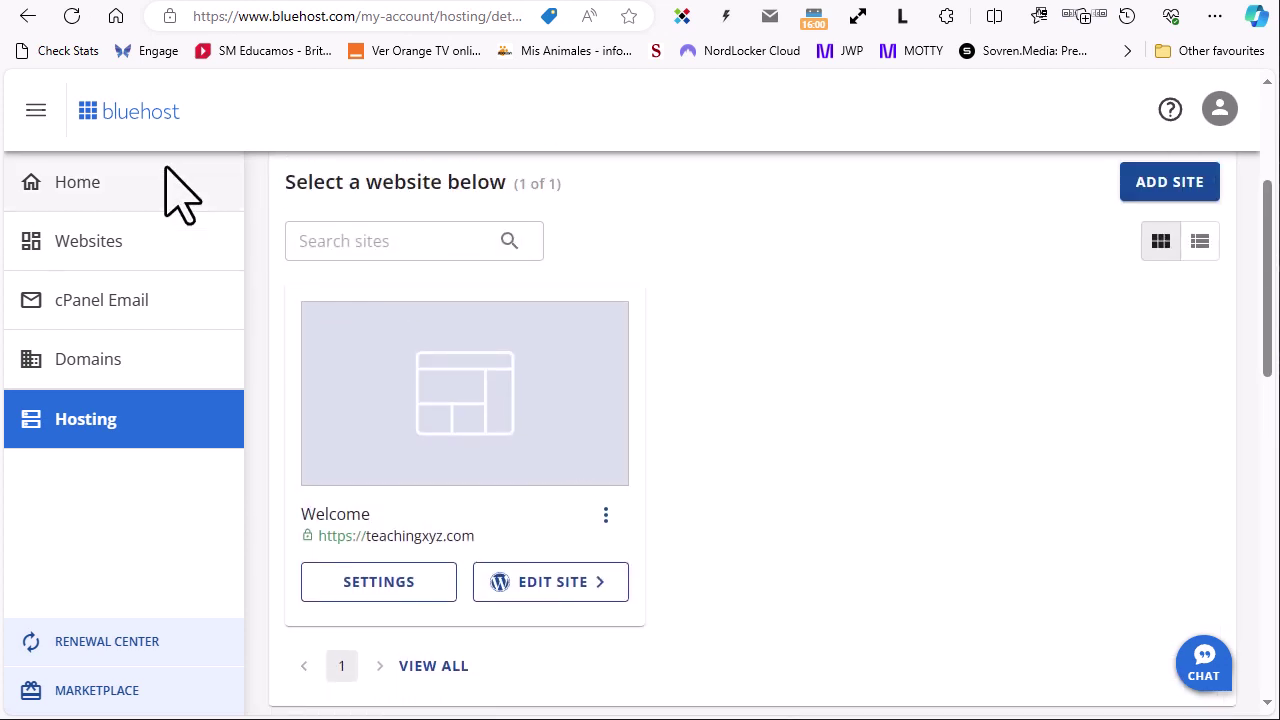
click(553, 600)
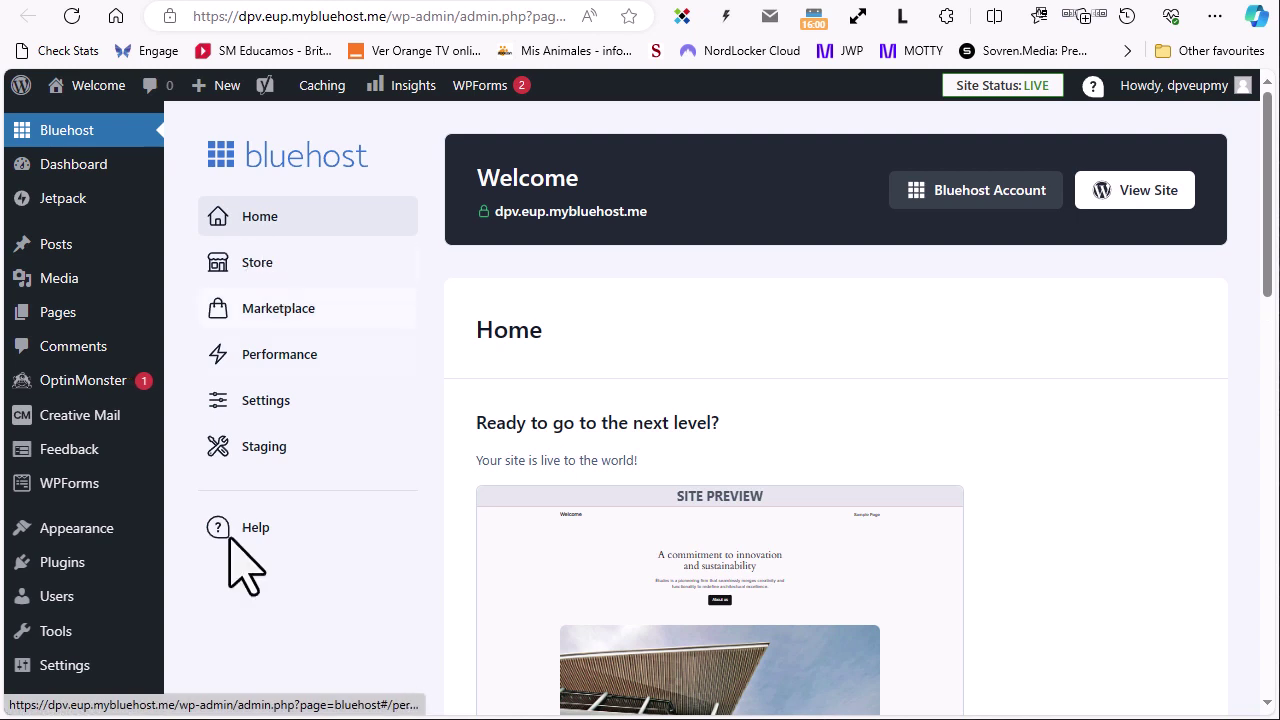
mouse_move(57, 596)
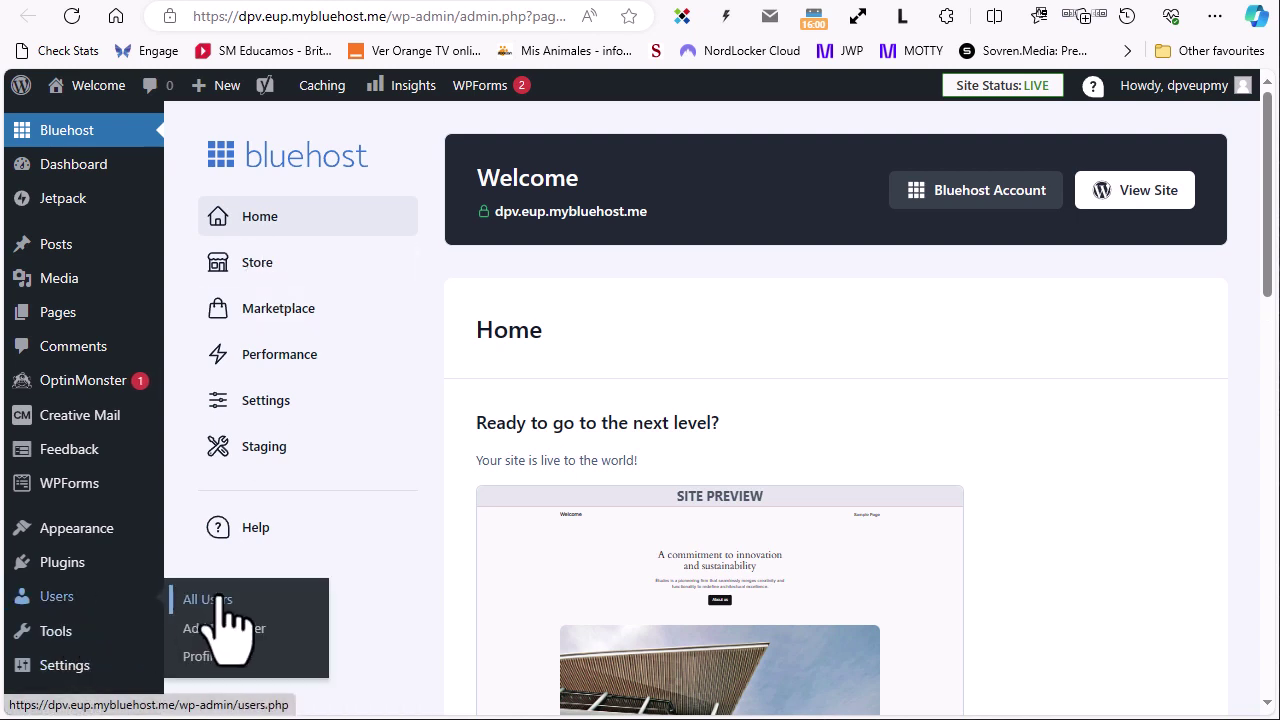
click(210, 600)
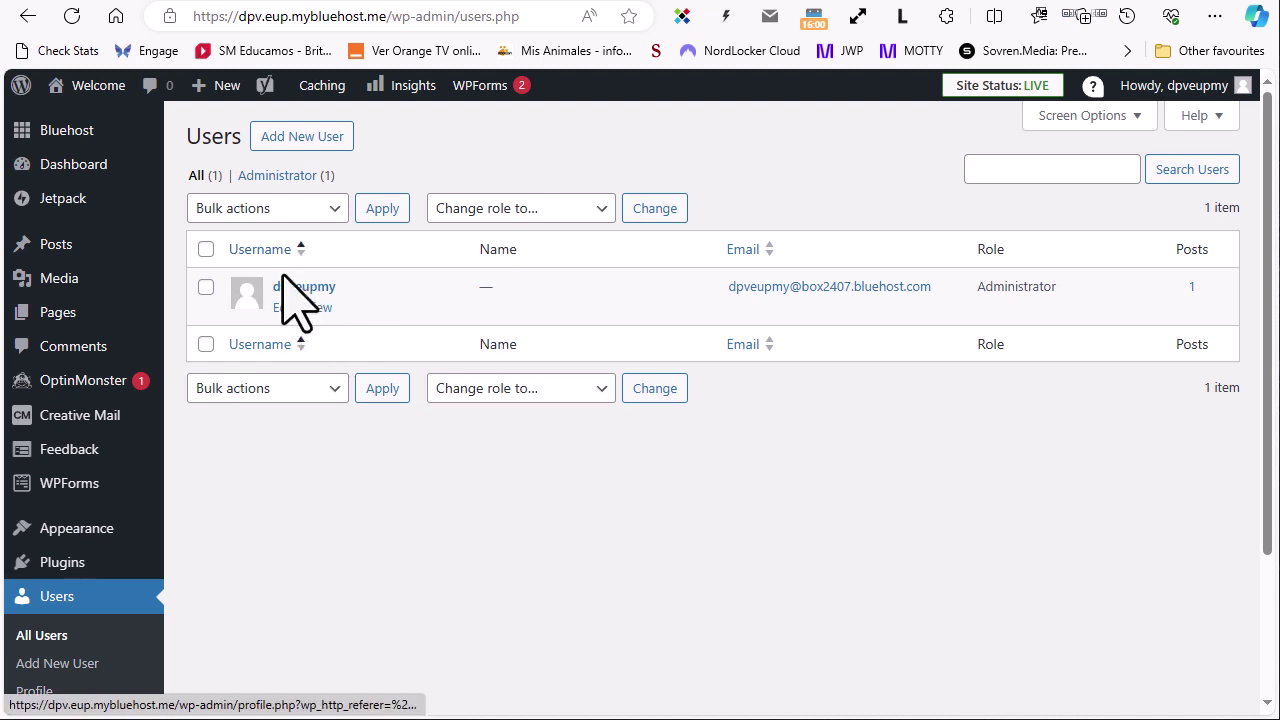
click(293, 138)
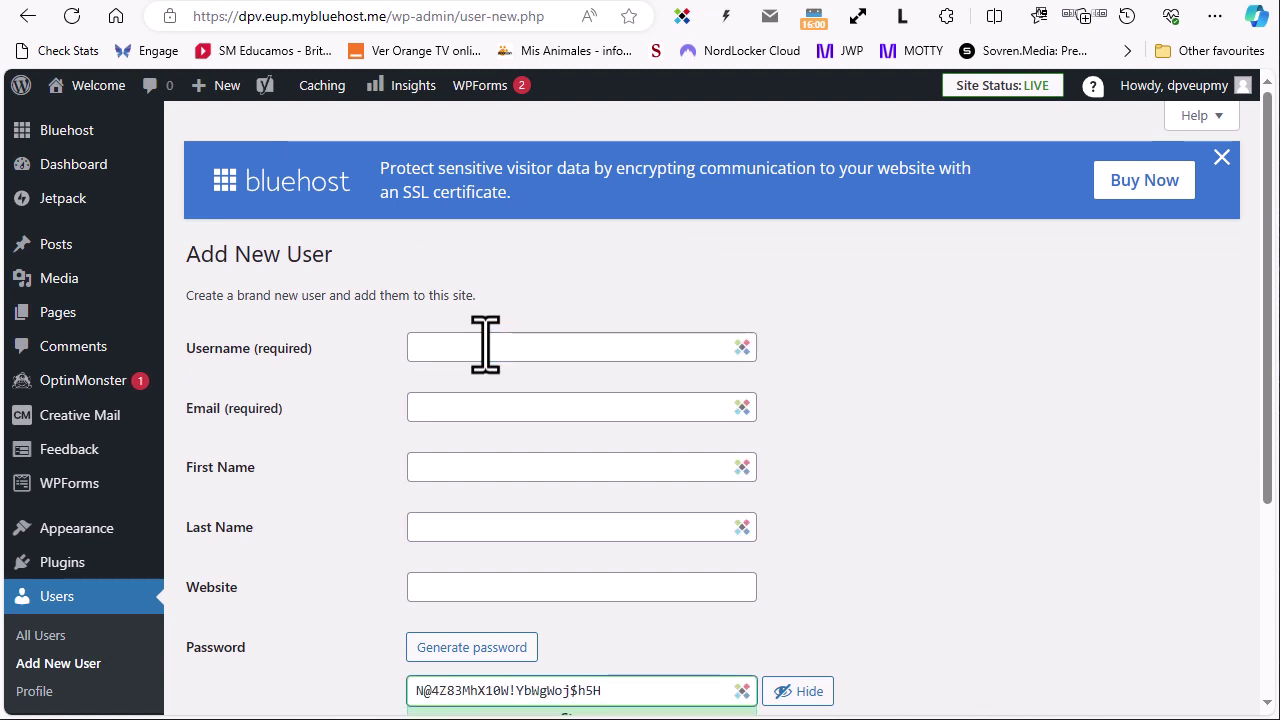
click(485, 347)
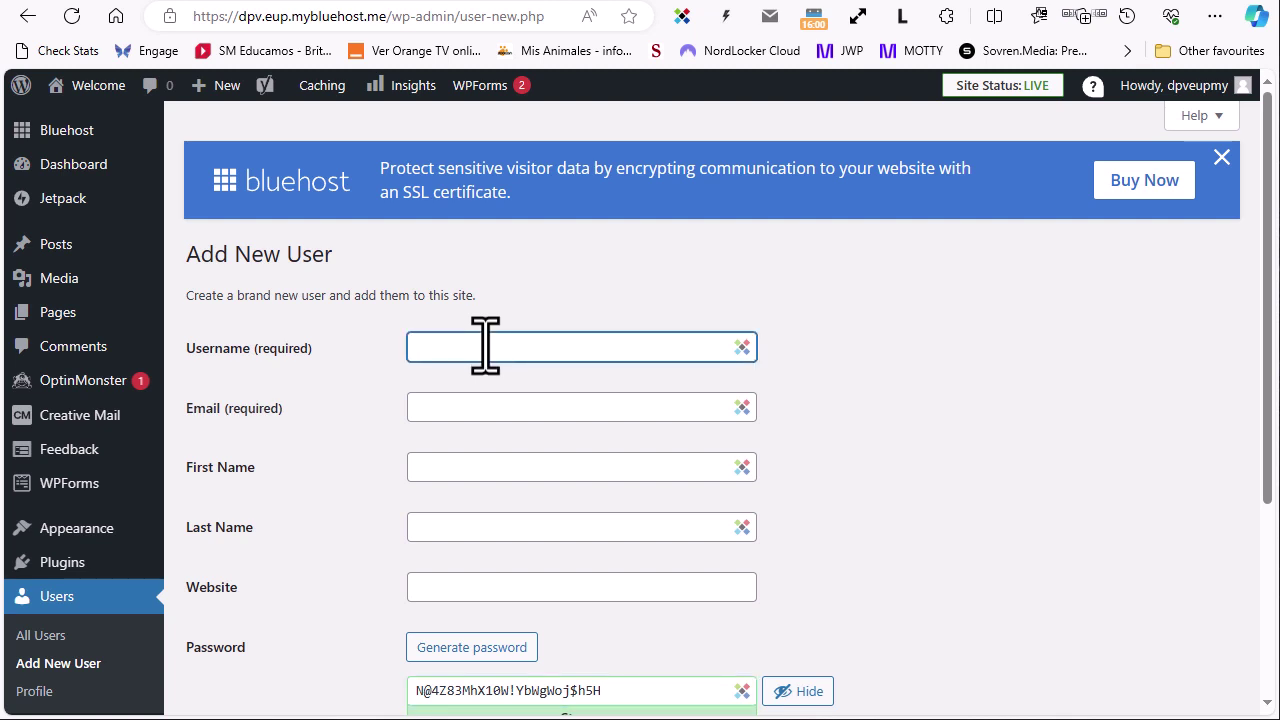
text(AJW1966654)
drag(512, 348, 285, 362)
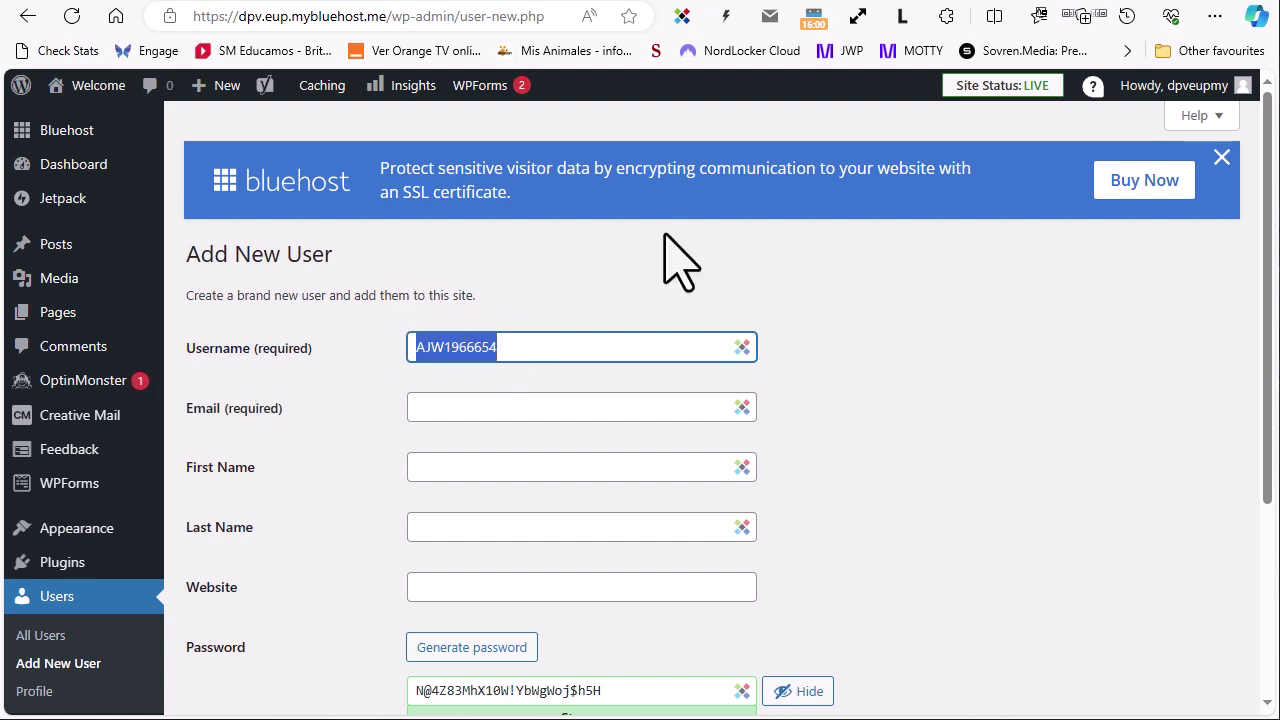
key(BackSpace)
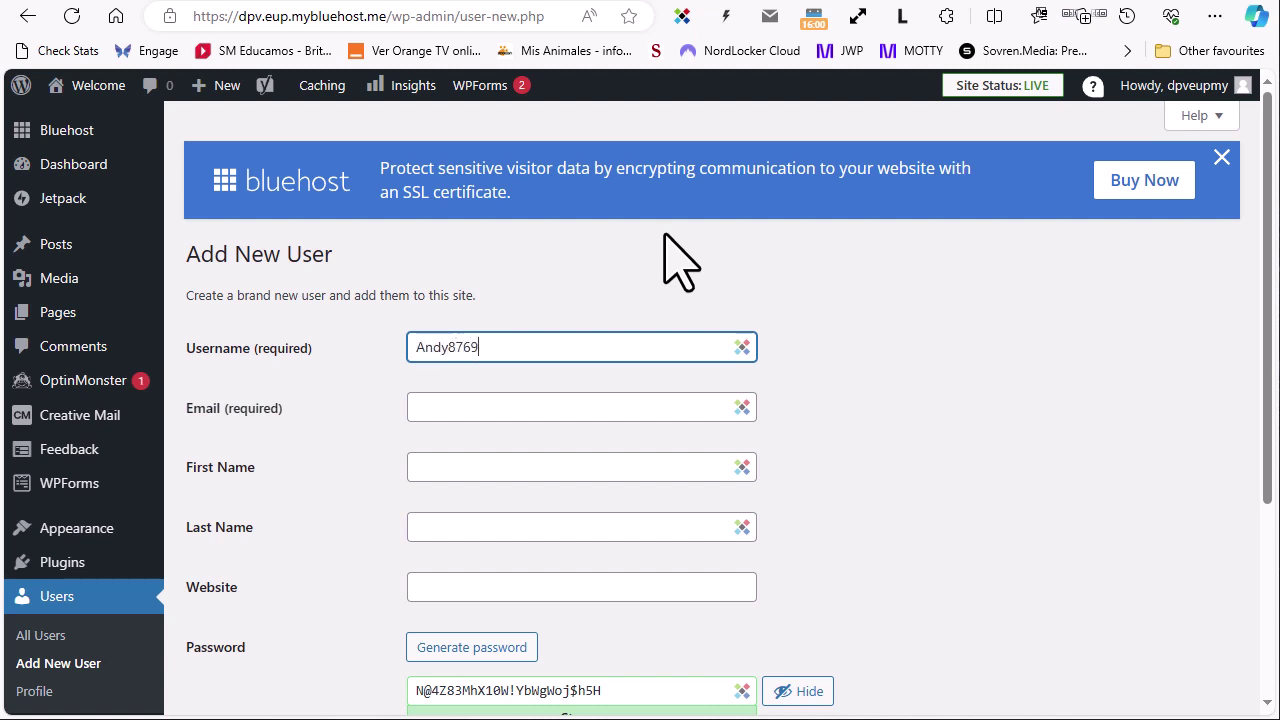
click(520, 408)
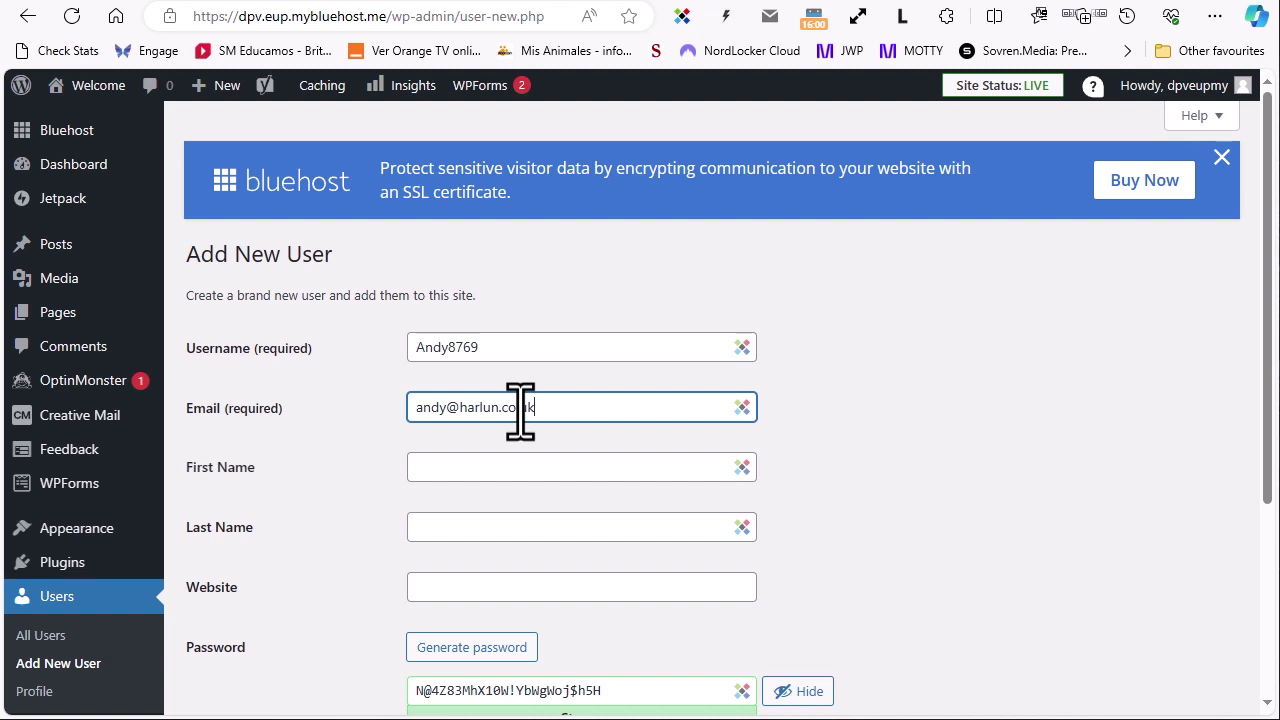
click(503, 470)
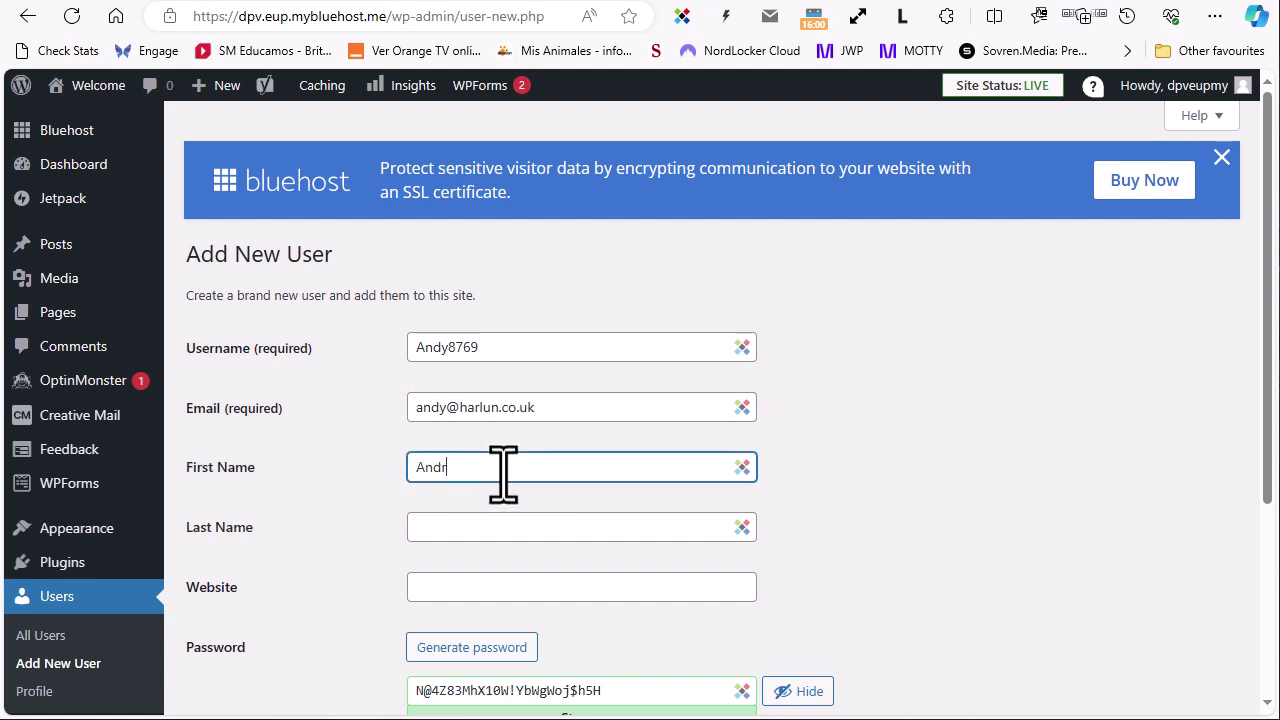
key(Tab)
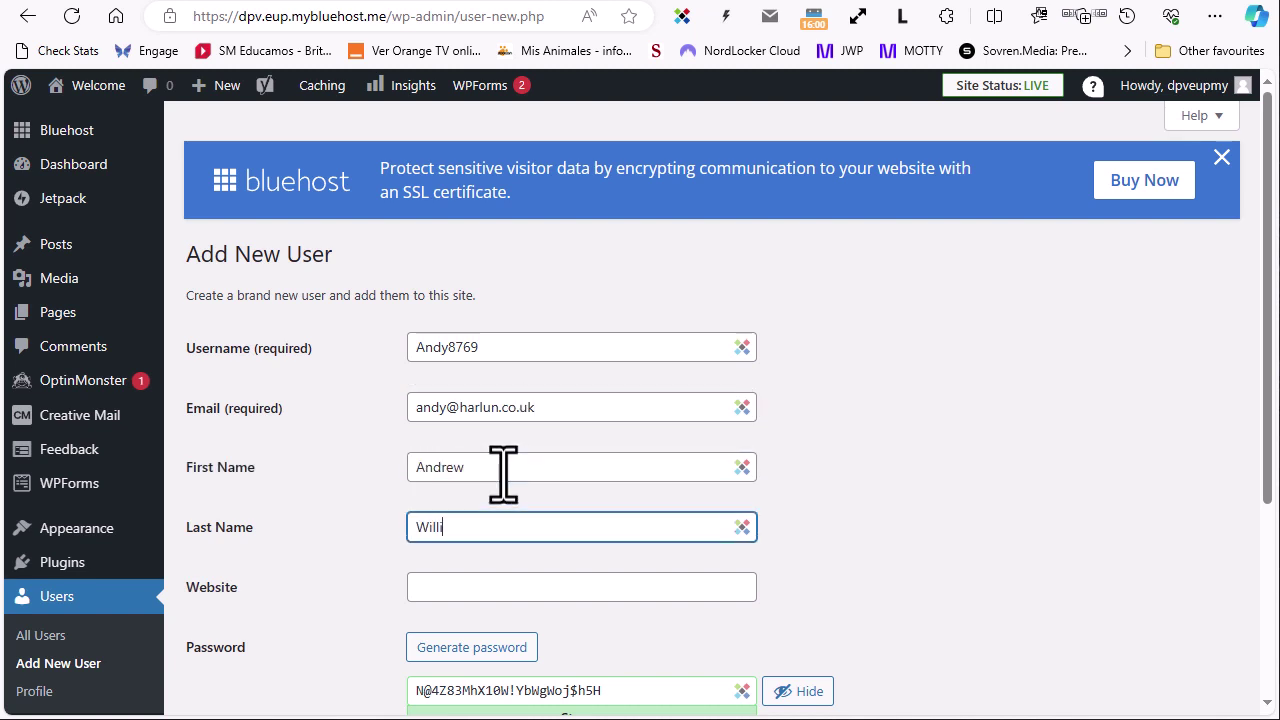
key(Tab)
text(htt)
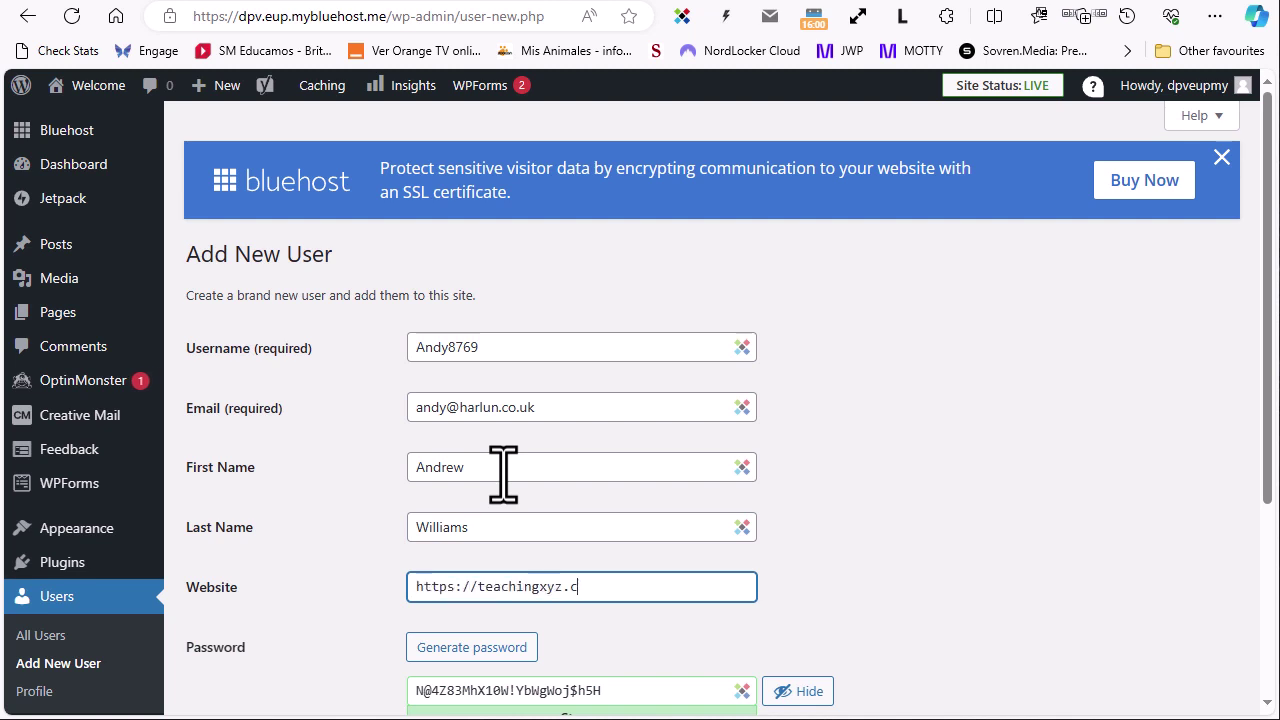
scroll(515, 470, down, 3)
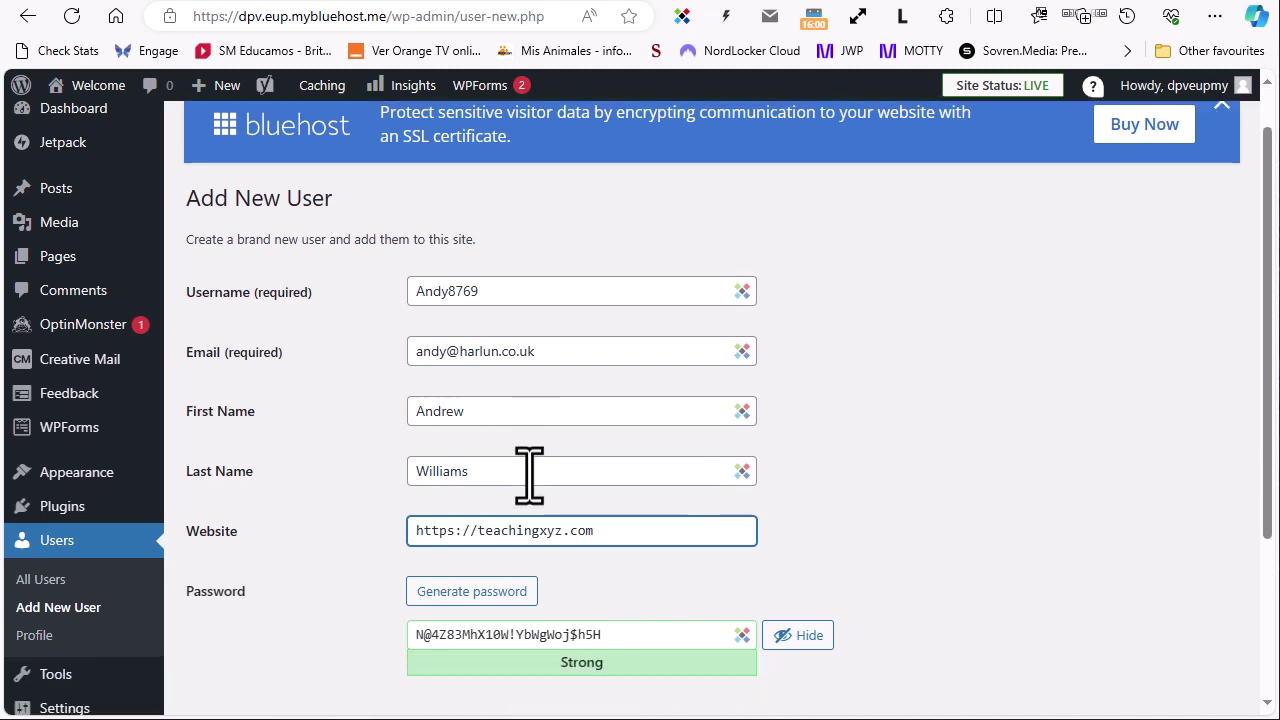
click(516, 356)
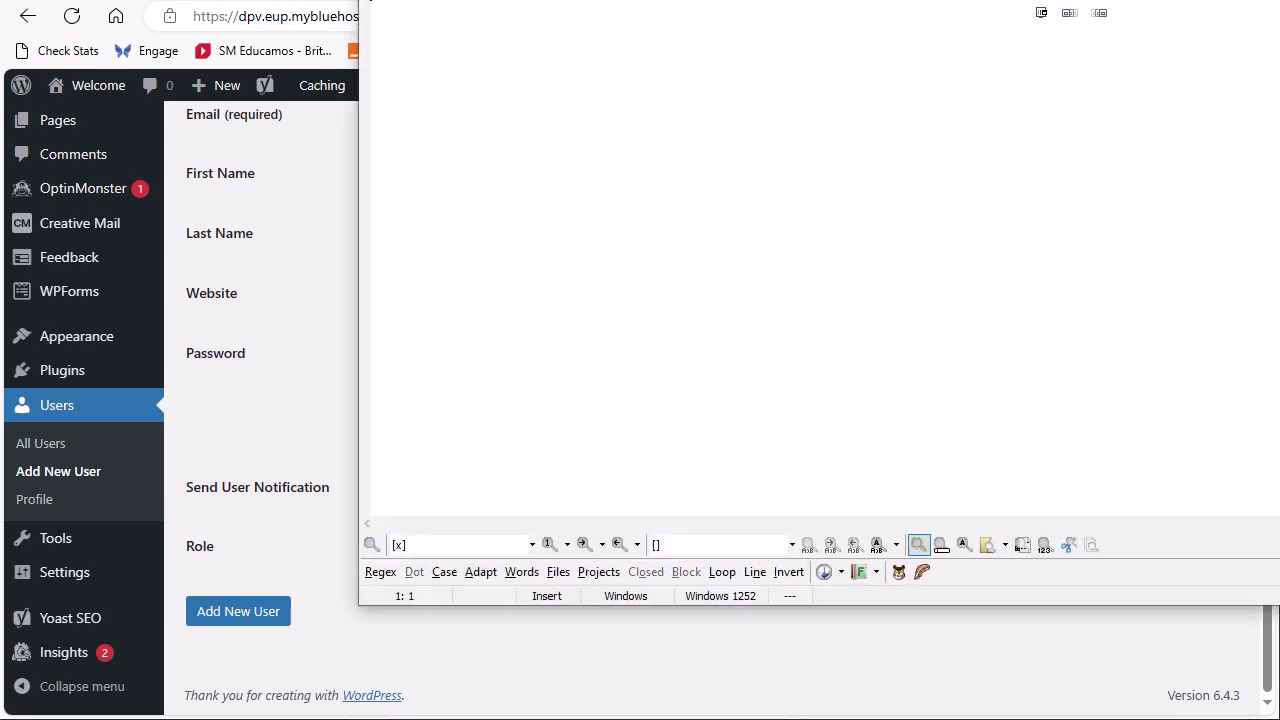
Copy the new username into an EditPad note after 'WordPress Username:'.
scroll(470, 340, up, 3)
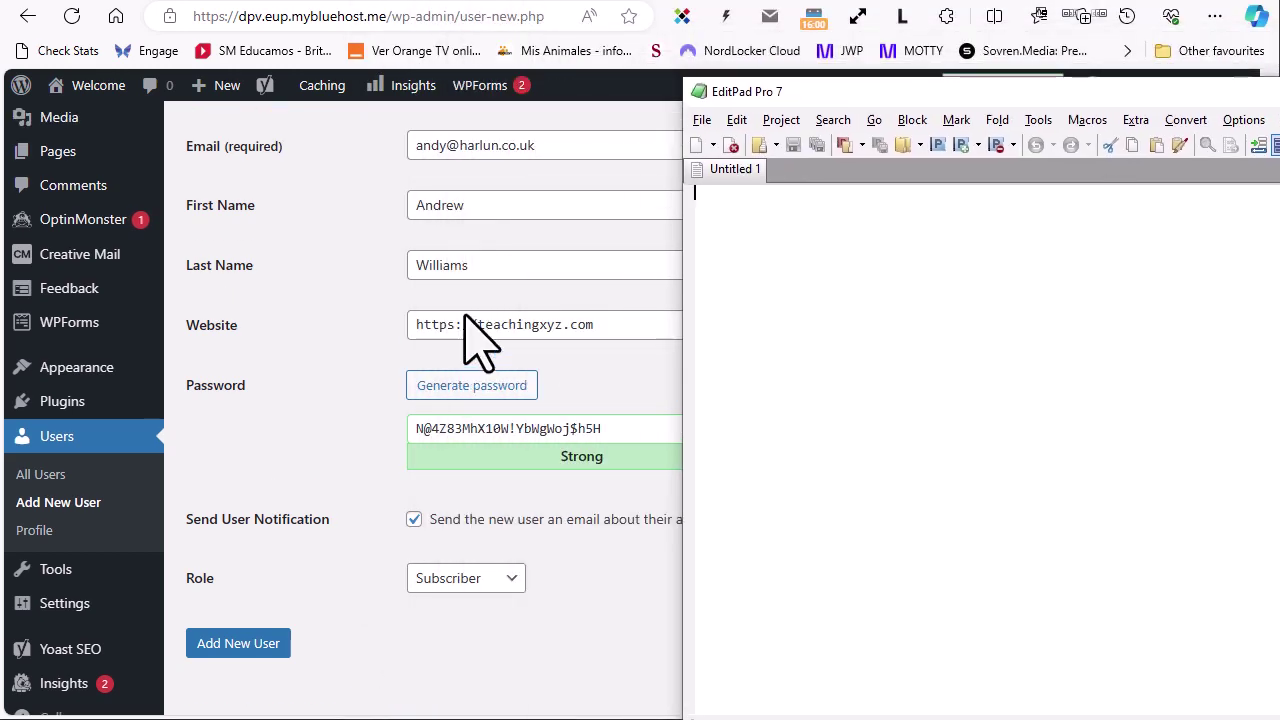
click(471, 340)
double_click(471, 342)
key(ctrl+c)
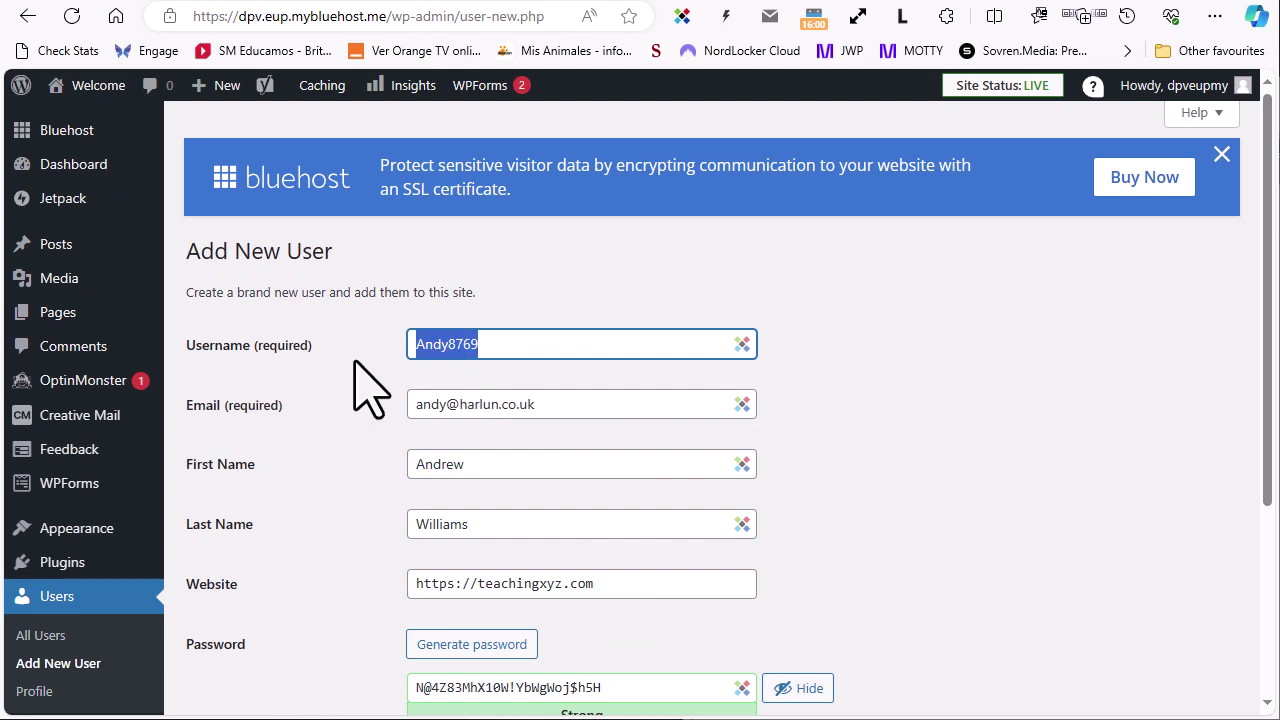
key(alt+Tab)
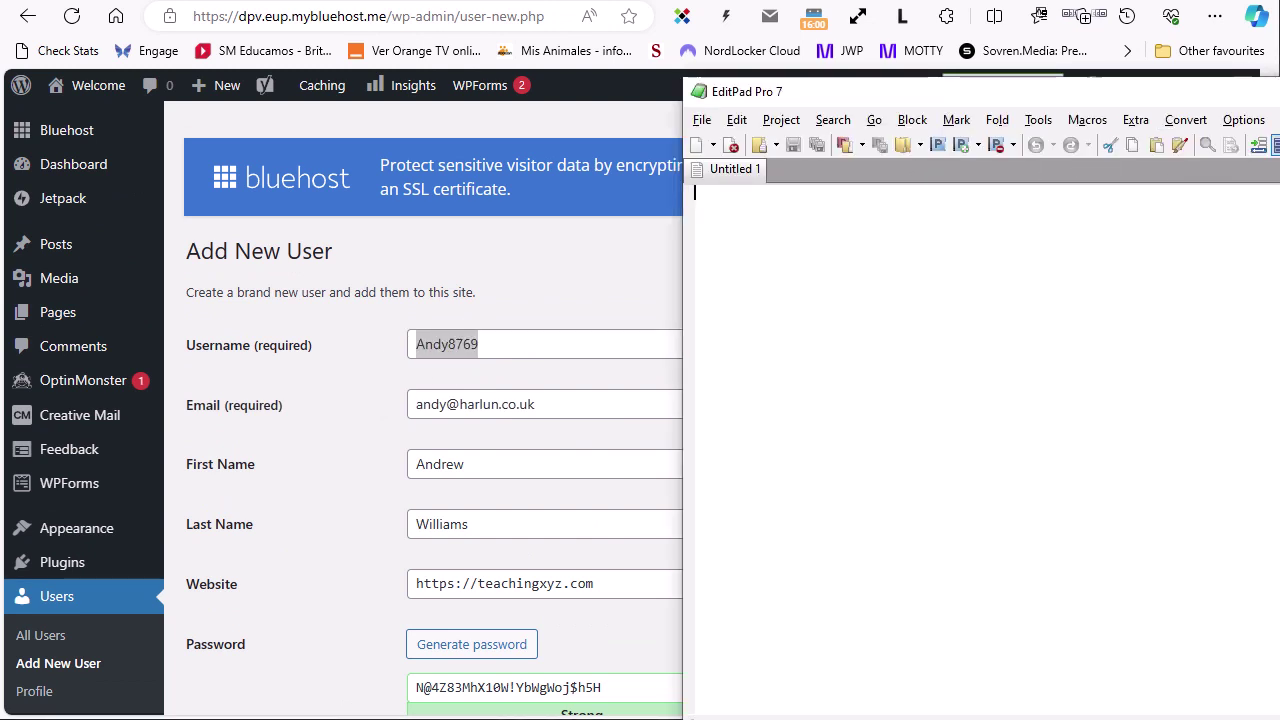
text(WordPress Username:)
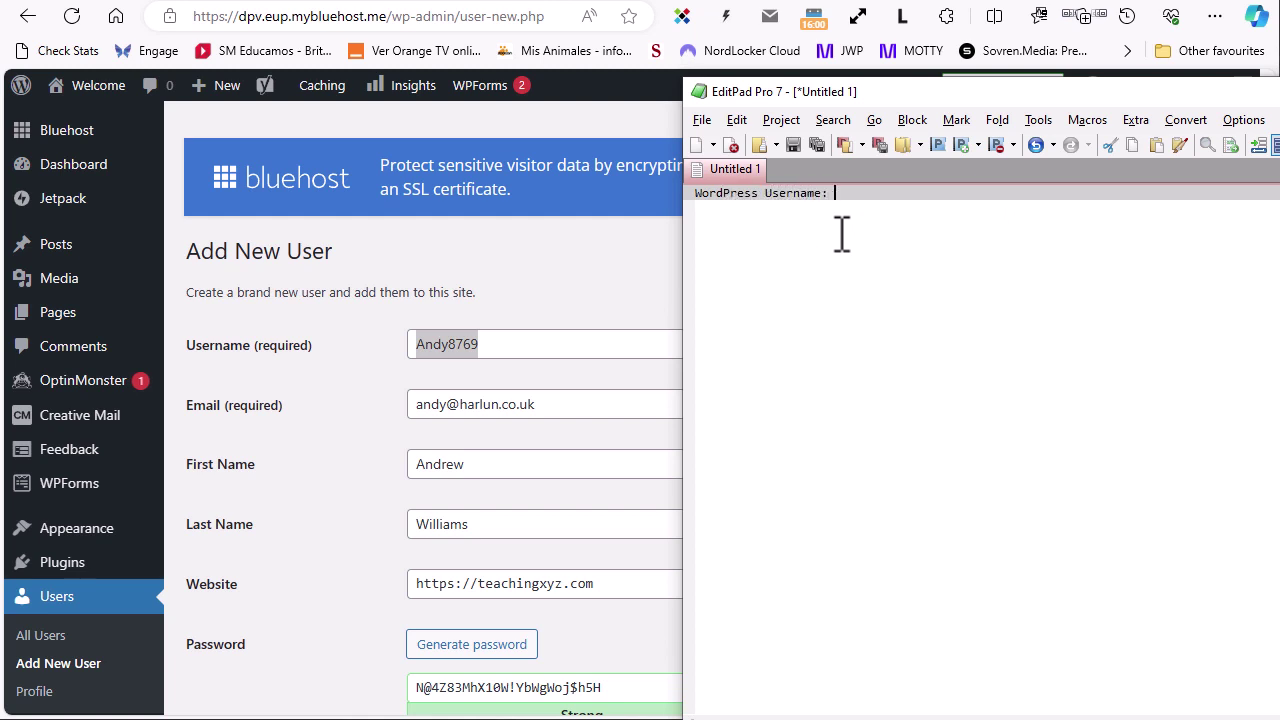
key(ctrl+v)
key(Return)
text(P)
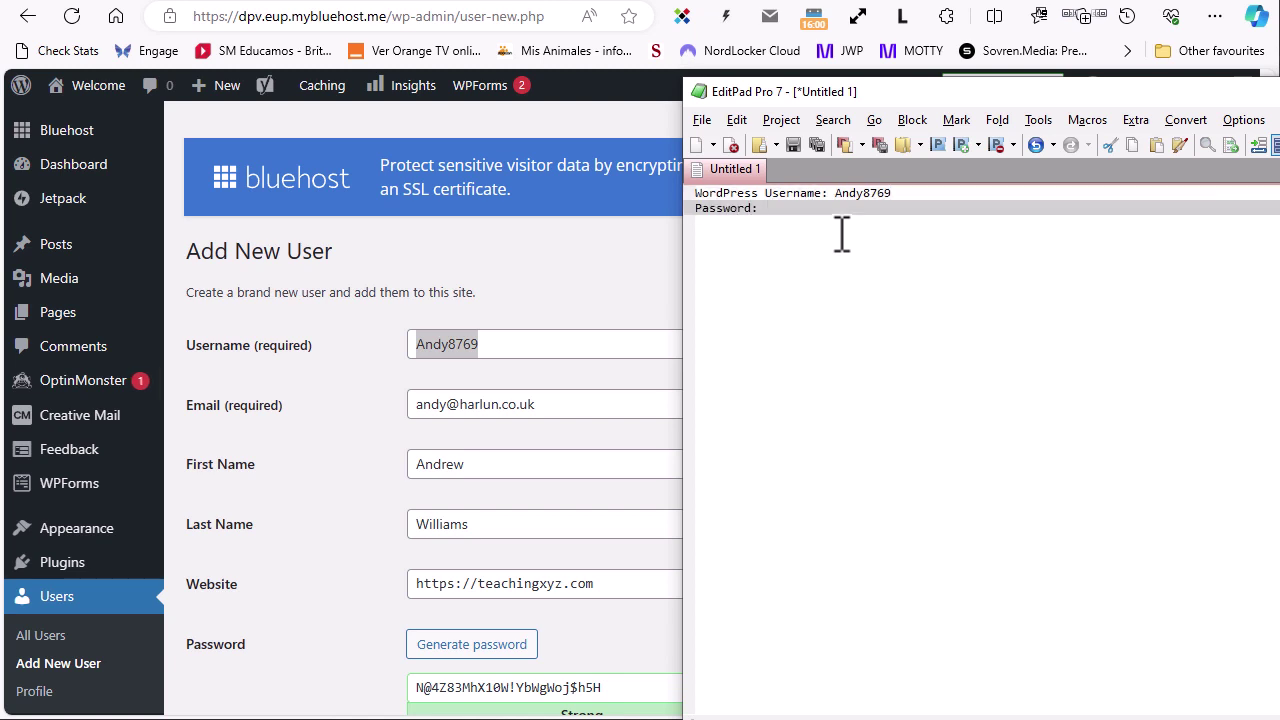
Copy the generated password from the form into the note's 'Password:' line.
scroll(335, 380, down, 3)
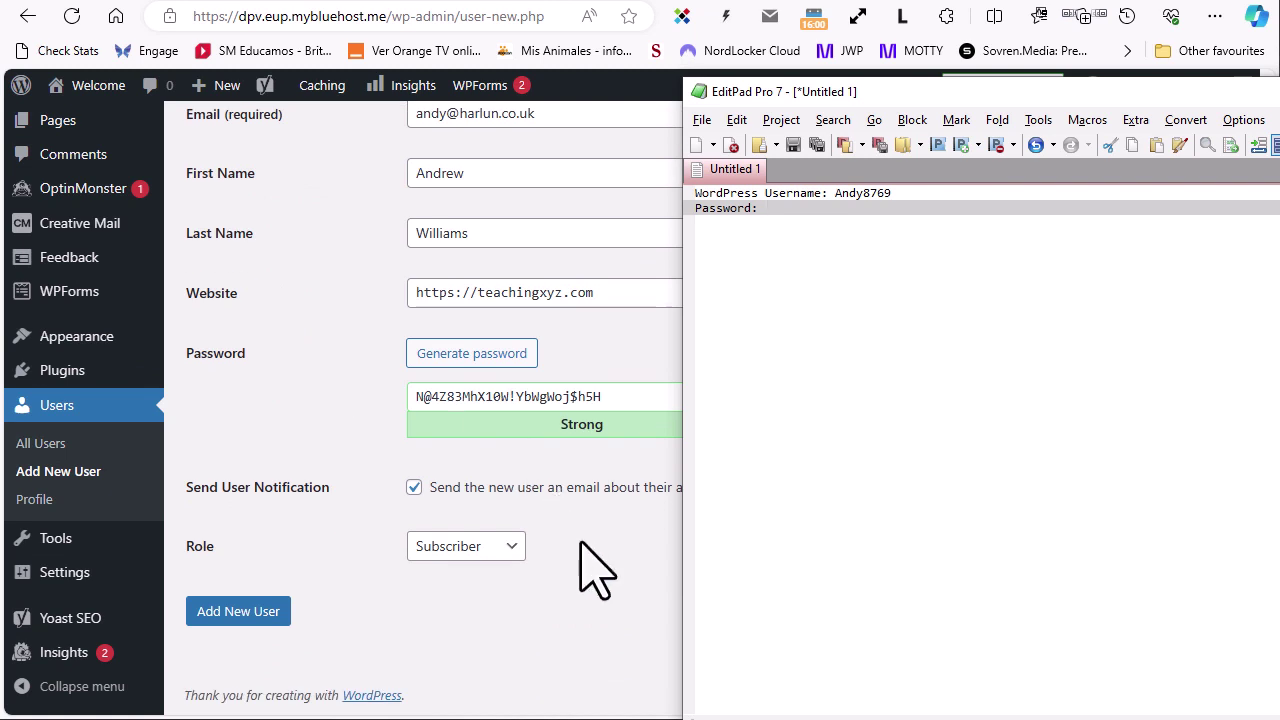
click(580, 543)
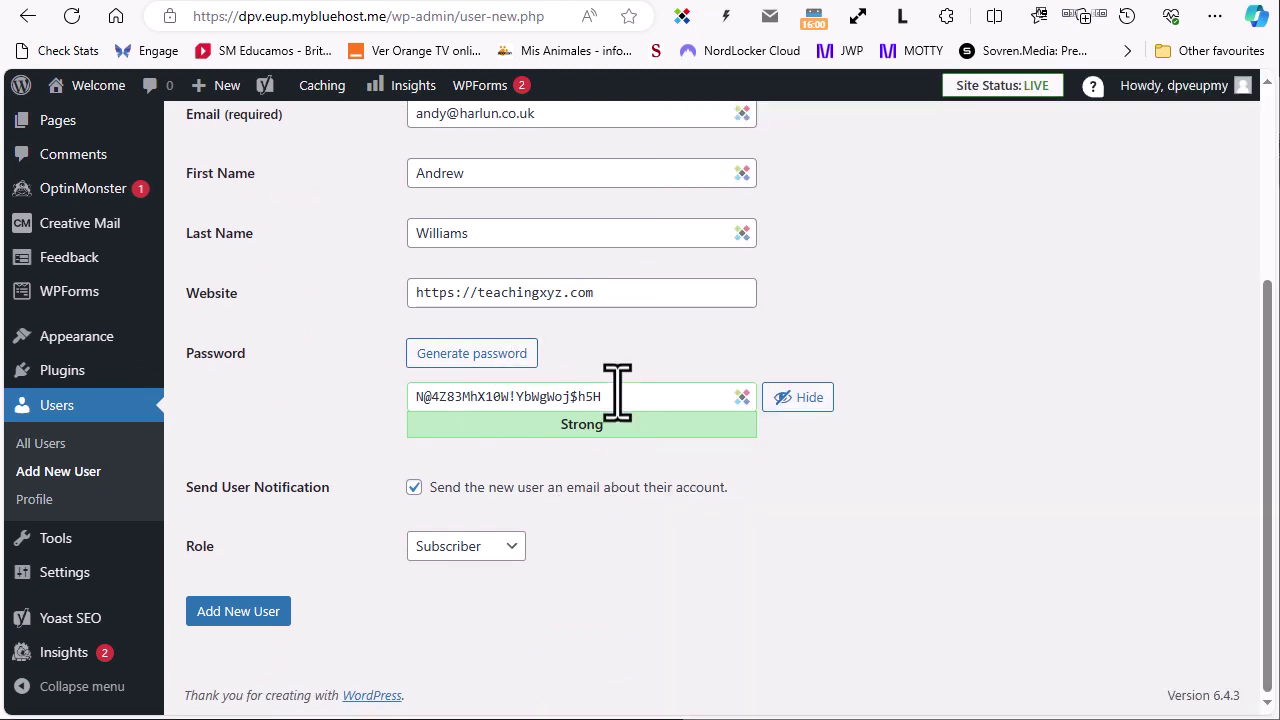
click(687, 398)
drag(683, 398, 380, 400)
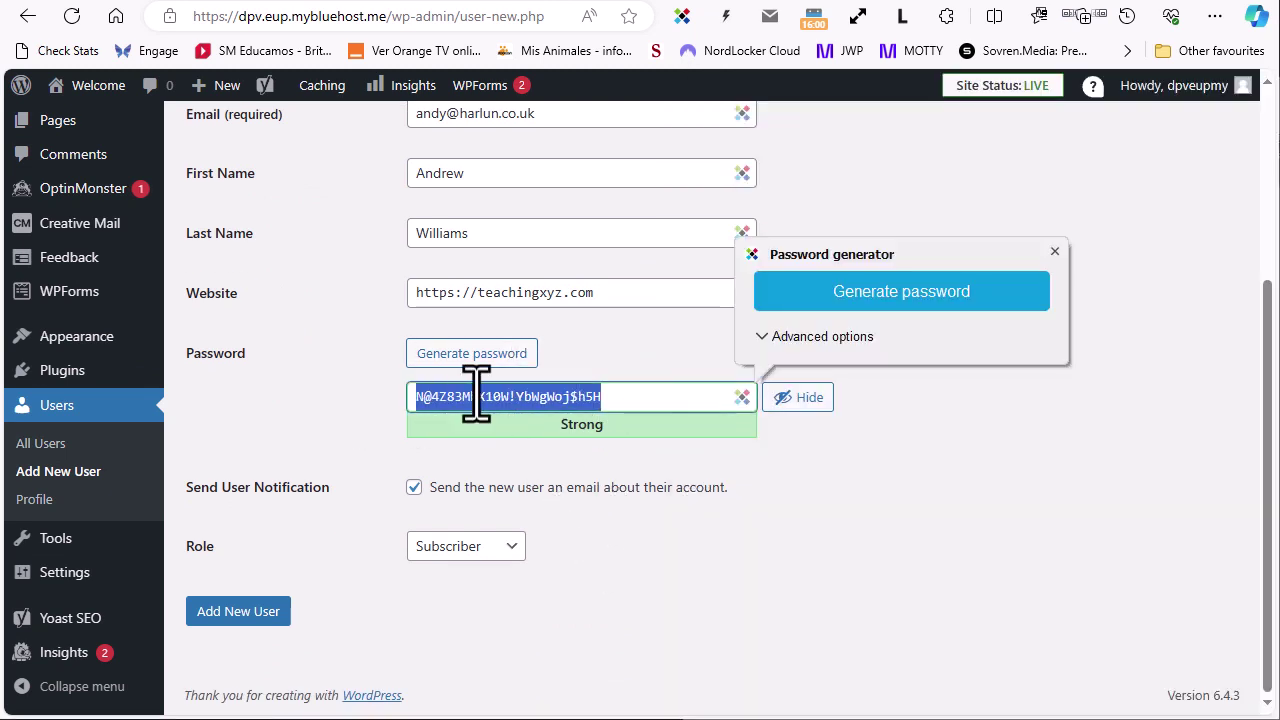
right_click(477, 396)
key(ctrl+c)
key(alt+Tab)
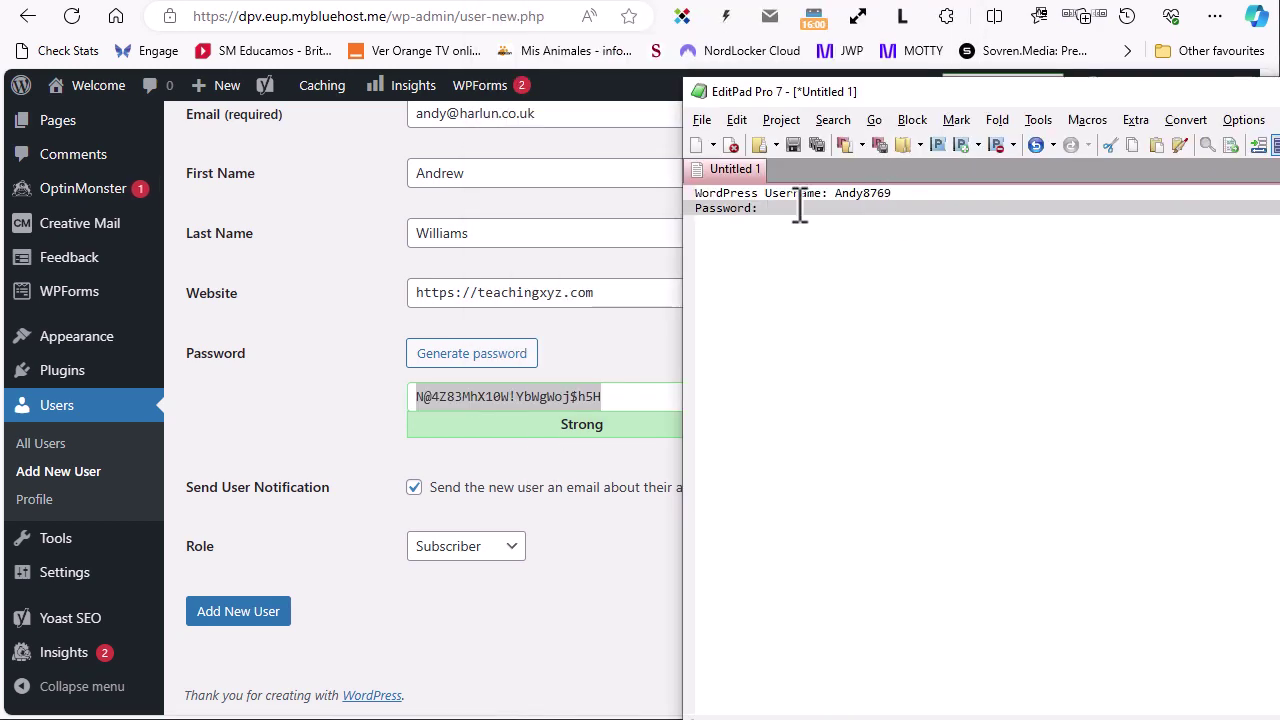
key(ctrl+v)
key(alt+Tab)
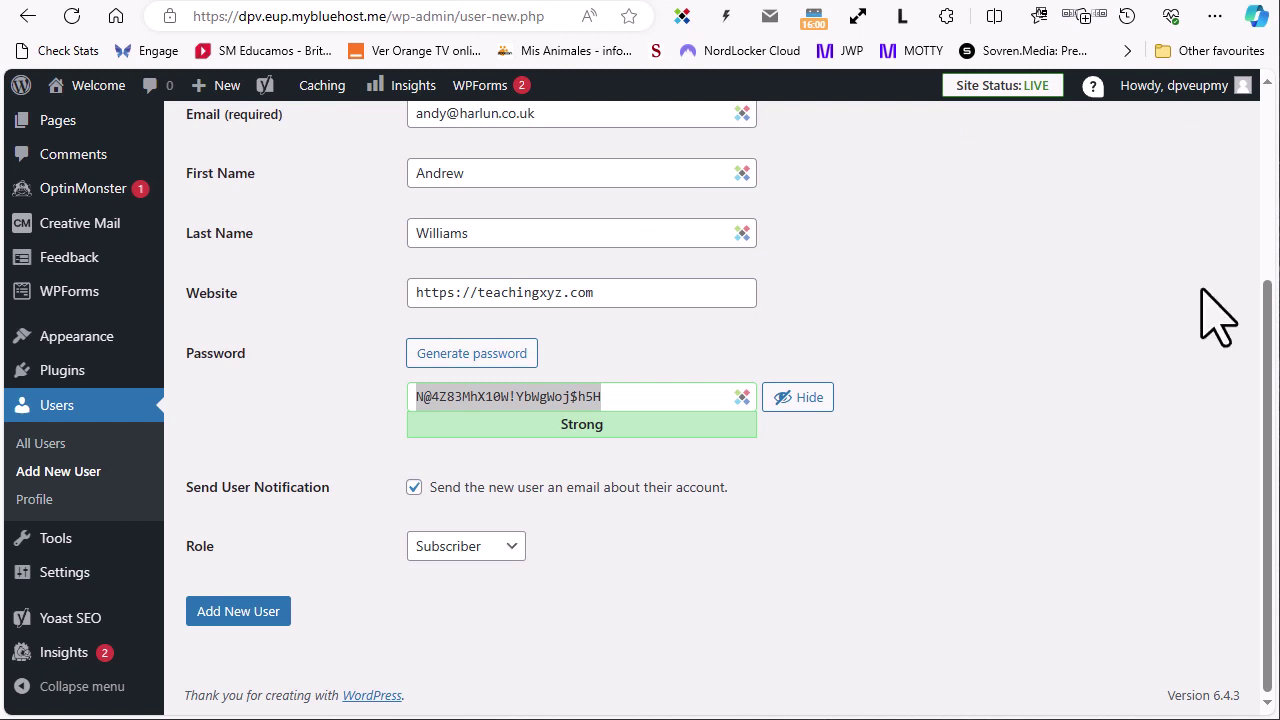
Create the new WordPress user and open its profile for editing.
click(238, 611)
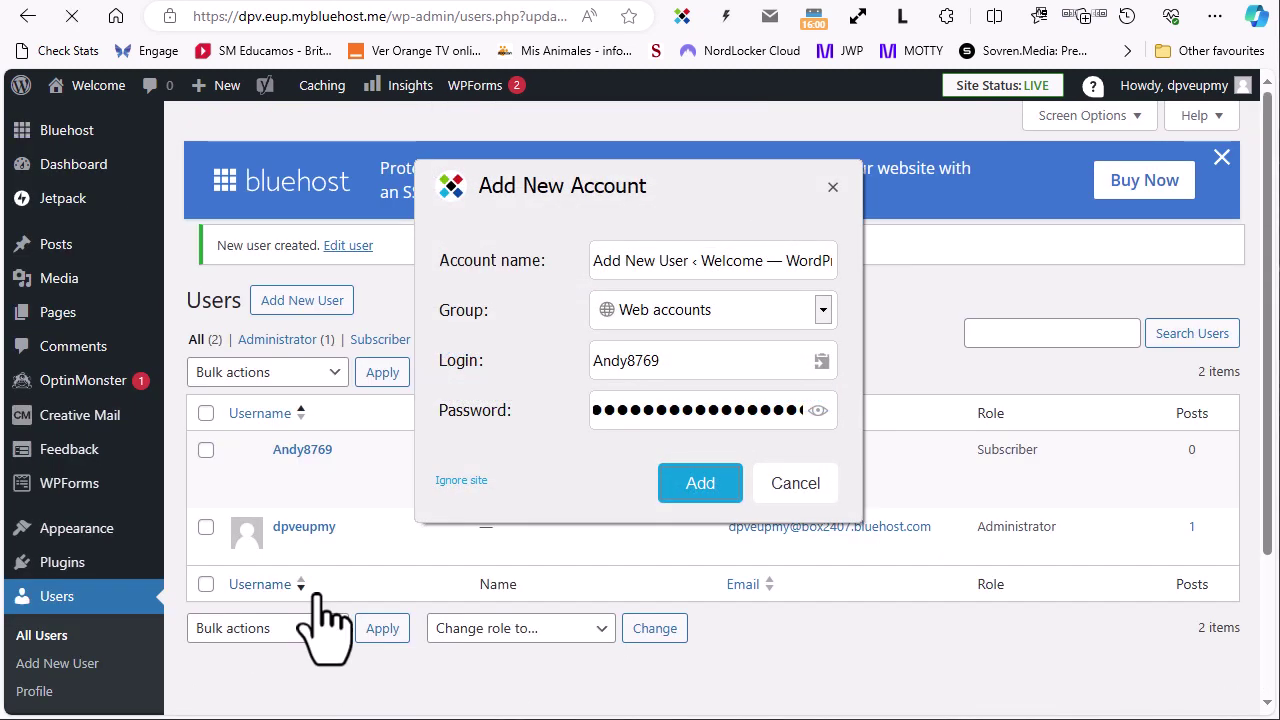
click(780, 485)
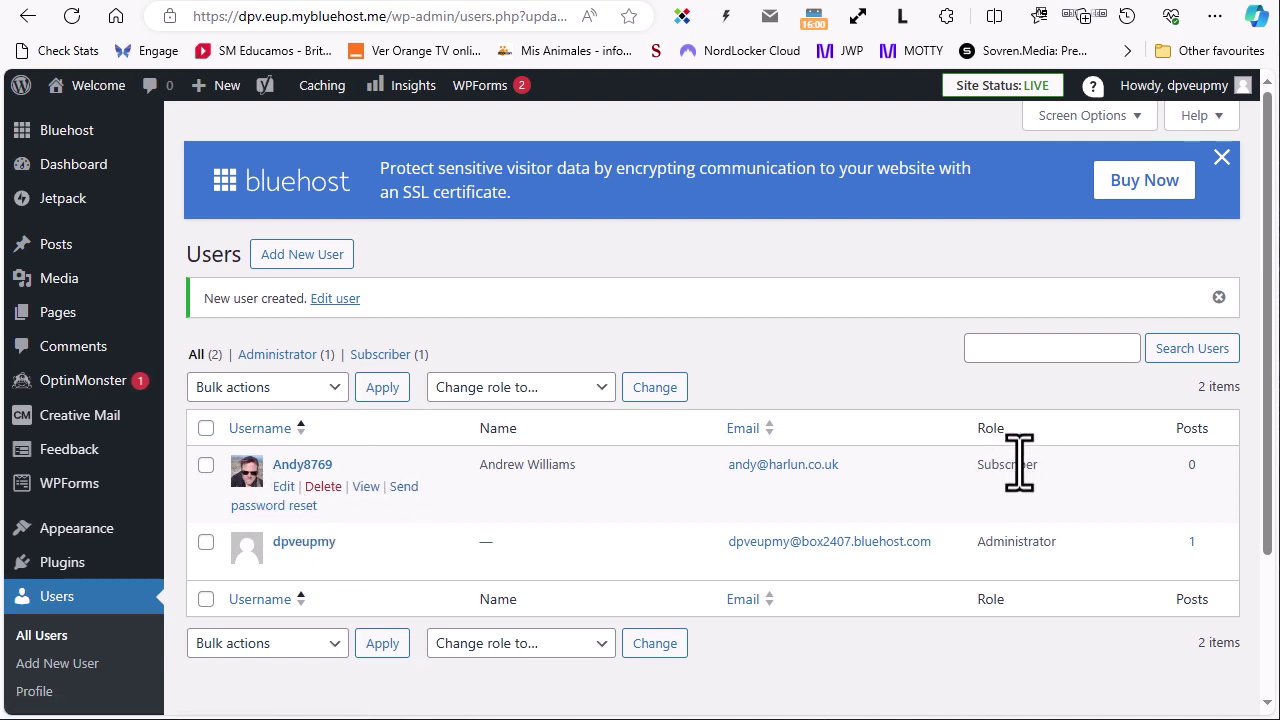
click(284, 487)
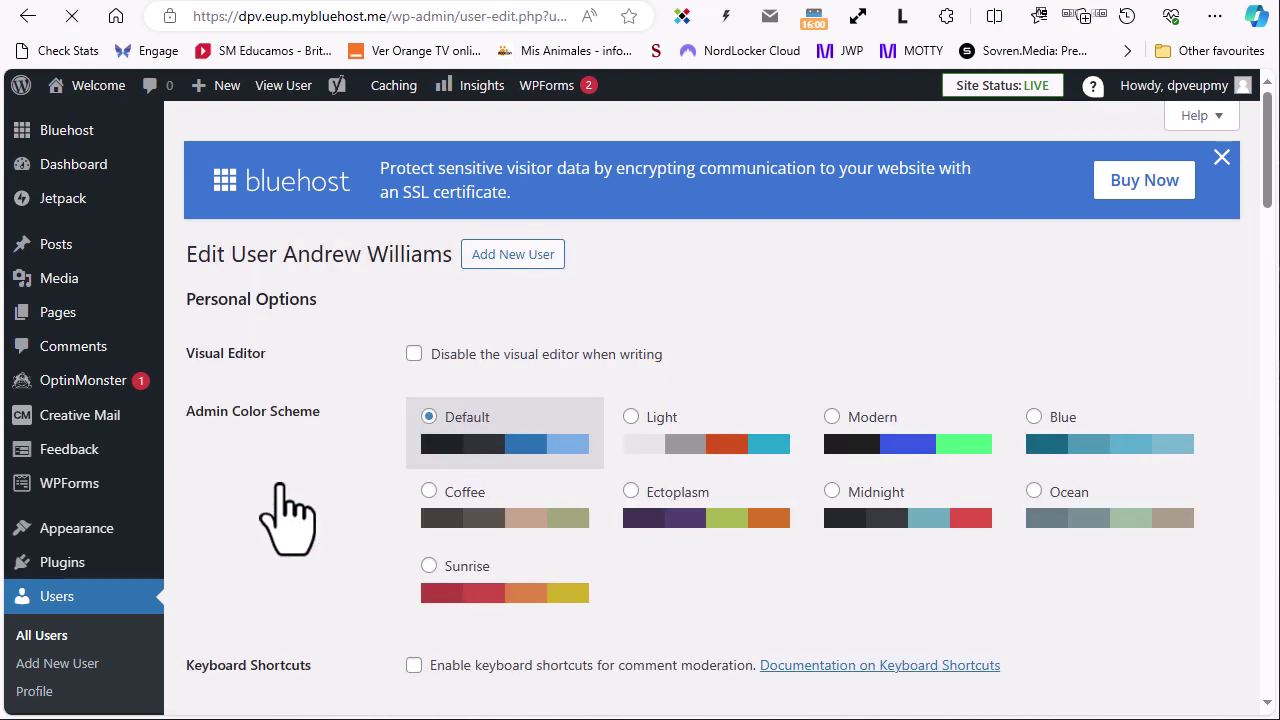
scroll(595, 350, down, 6)
scroll(586, 388, down, 4)
scroll(586, 395, up, 2)
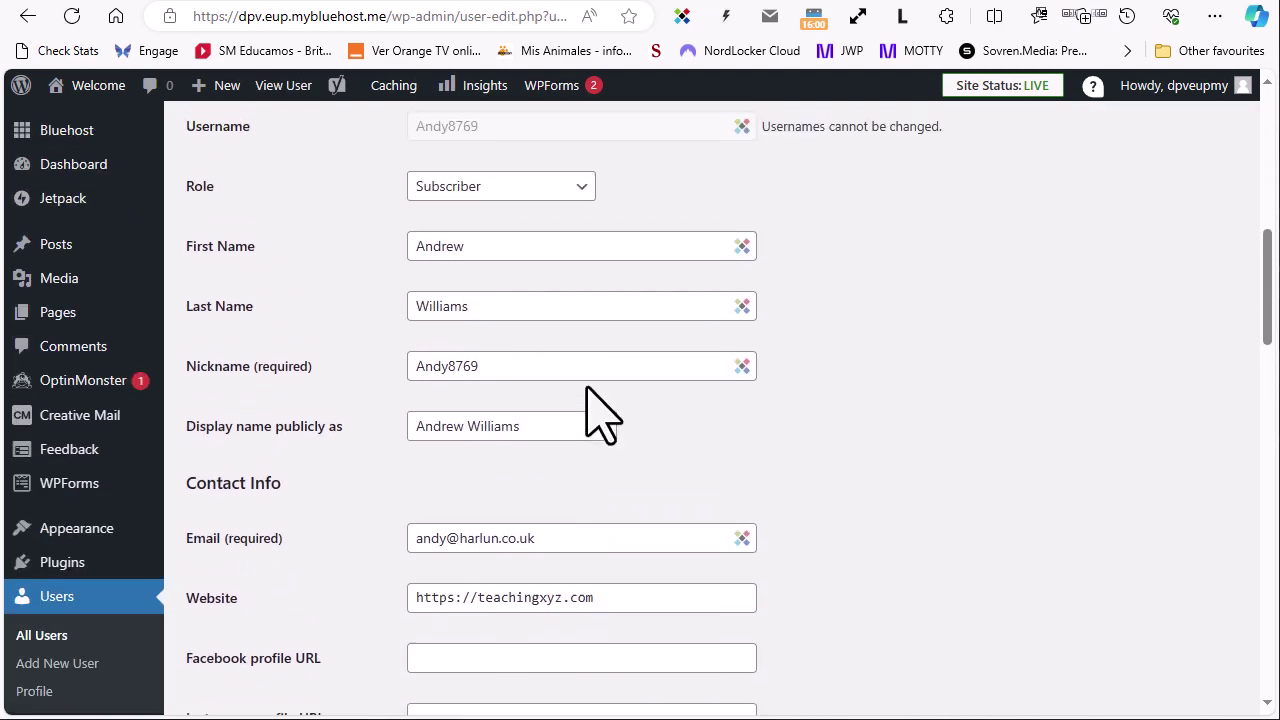
scroll(586, 400, up, 2)
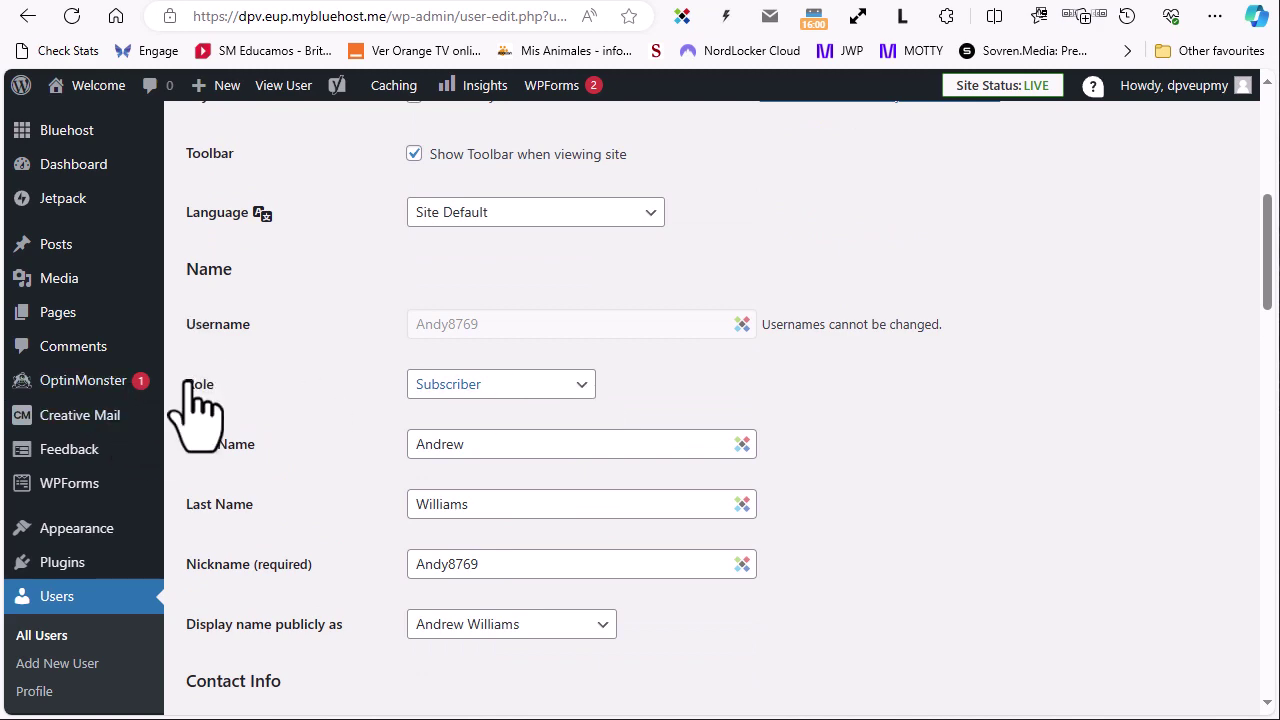
Change the user's role to Administrator, update the user, and return to All Users.
click(572, 390)
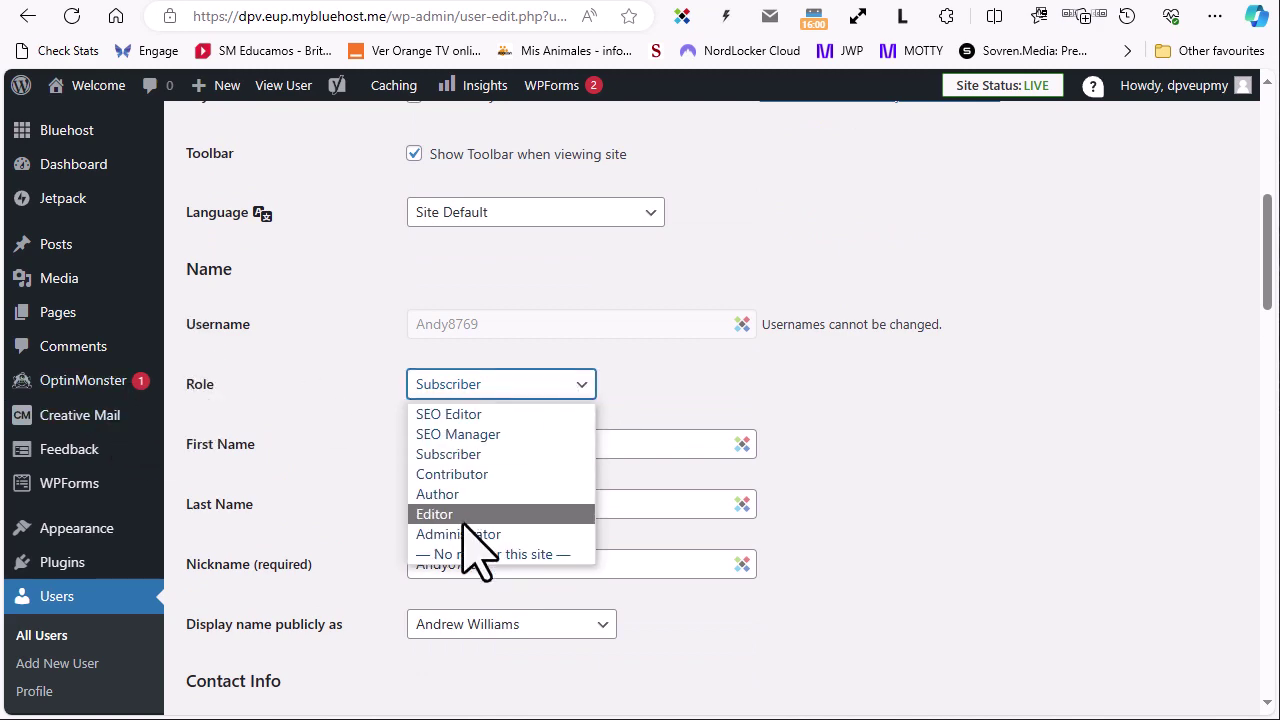
click(530, 534)
scroll(843, 523, down, 10)
scroll(843, 523, down, 10)
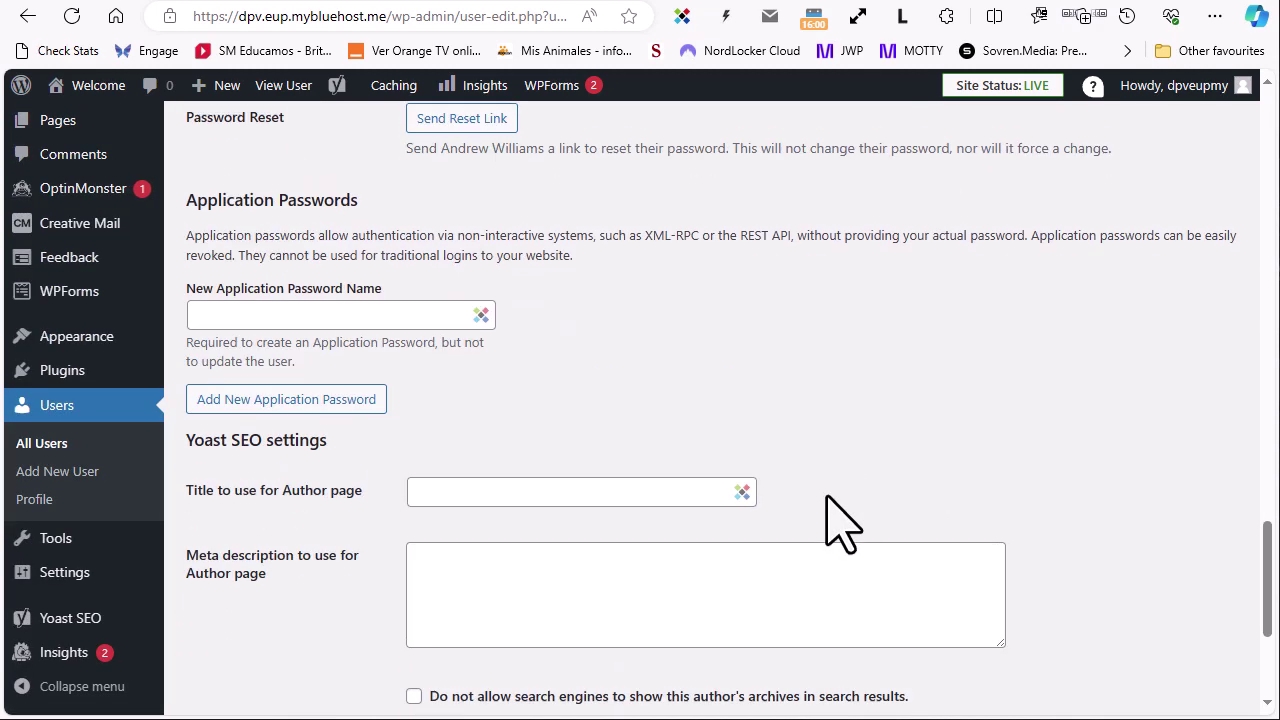
scroll(423, 571, down, 4)
click(238, 619)
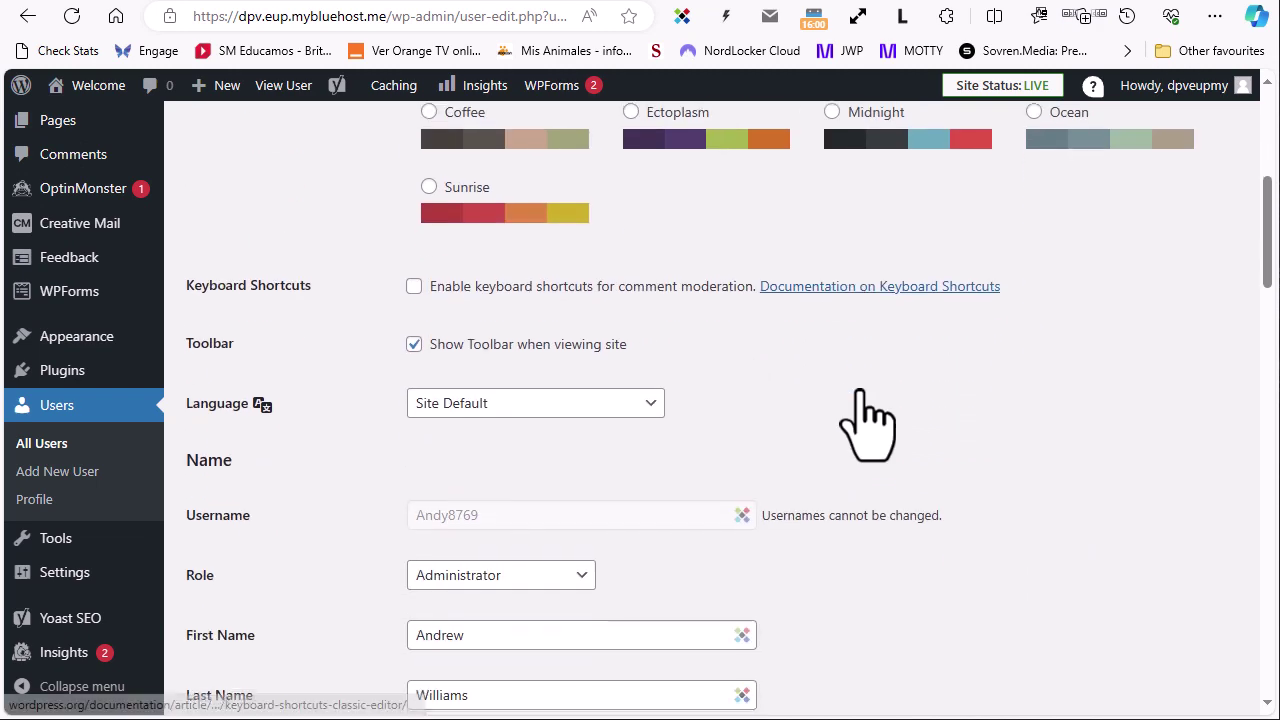
click(42, 636)
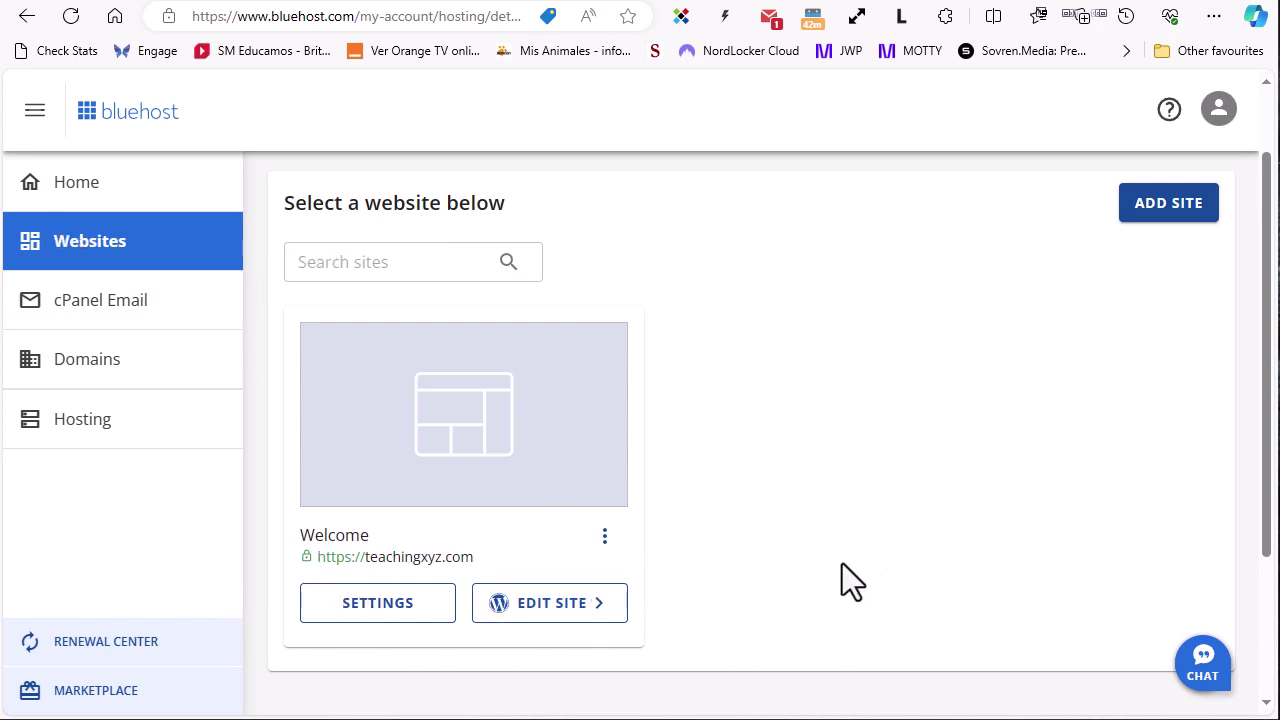
View teachingxyz.com's site details in Bluehost, then relaunch its WordPress admin via Edit Site.
click(362, 612)
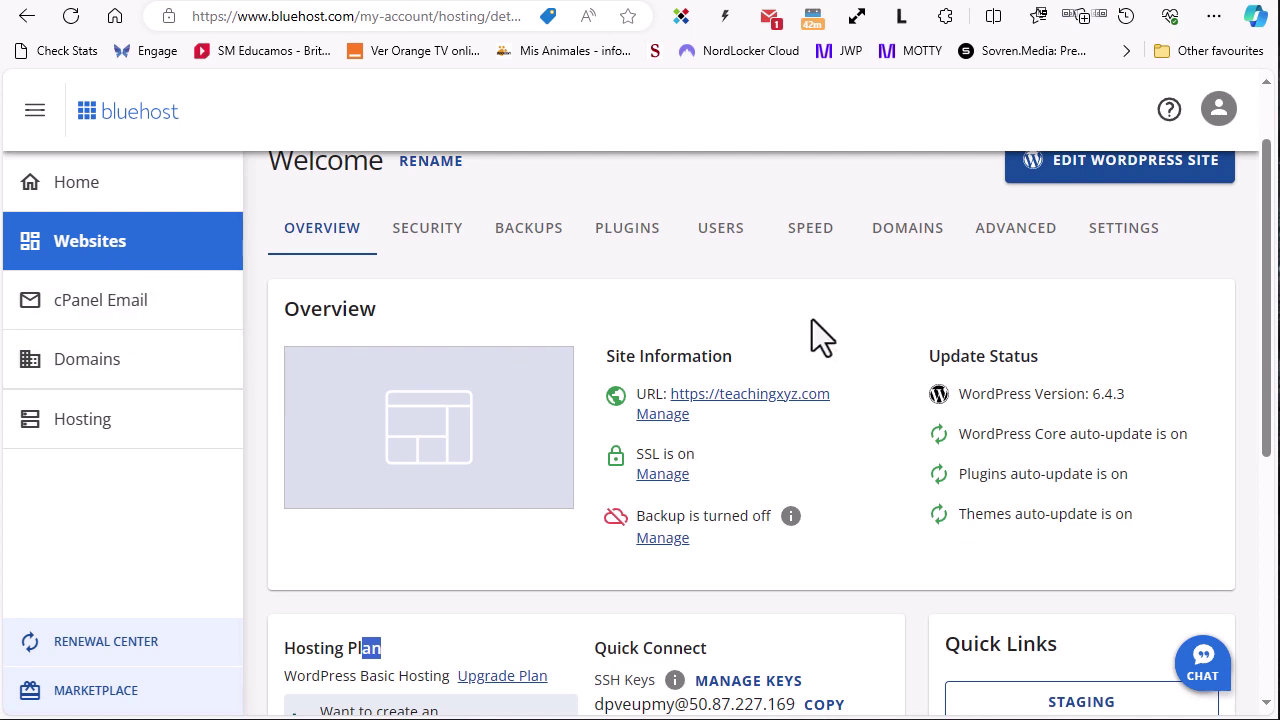
scroll(812, 338, up, 2)
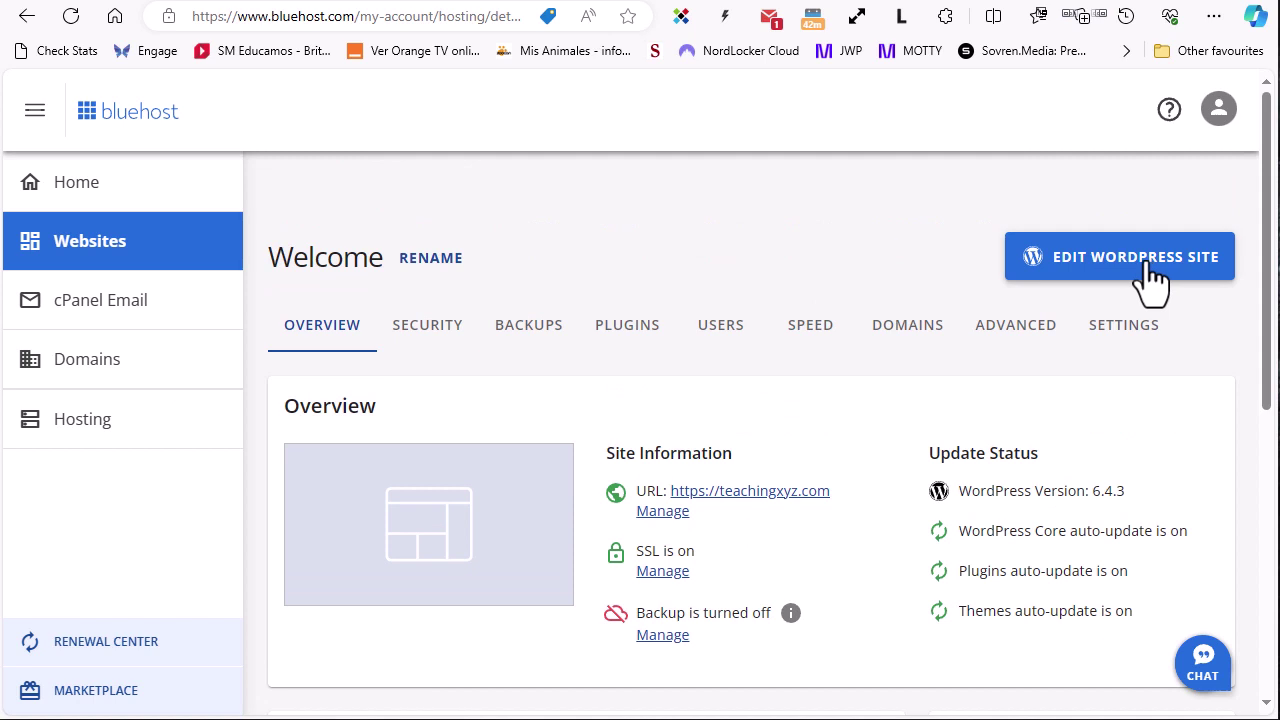
click(96, 246)
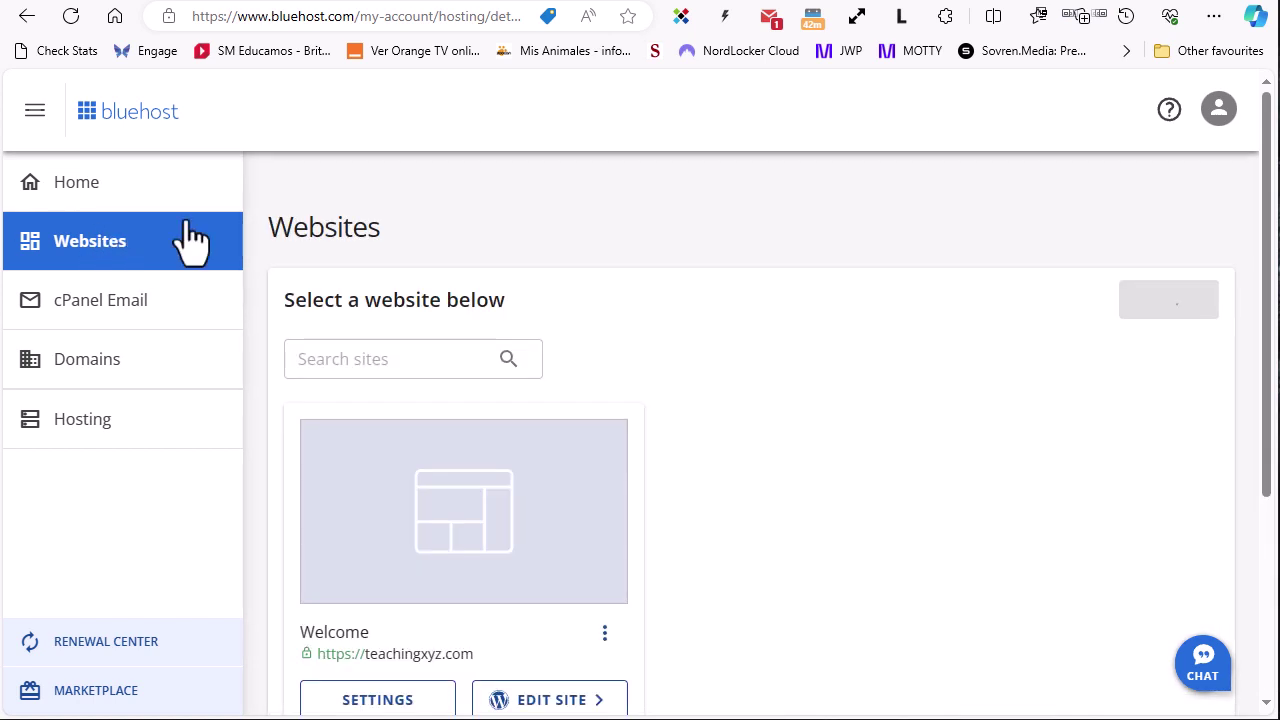
scroll(766, 308, down, 2)
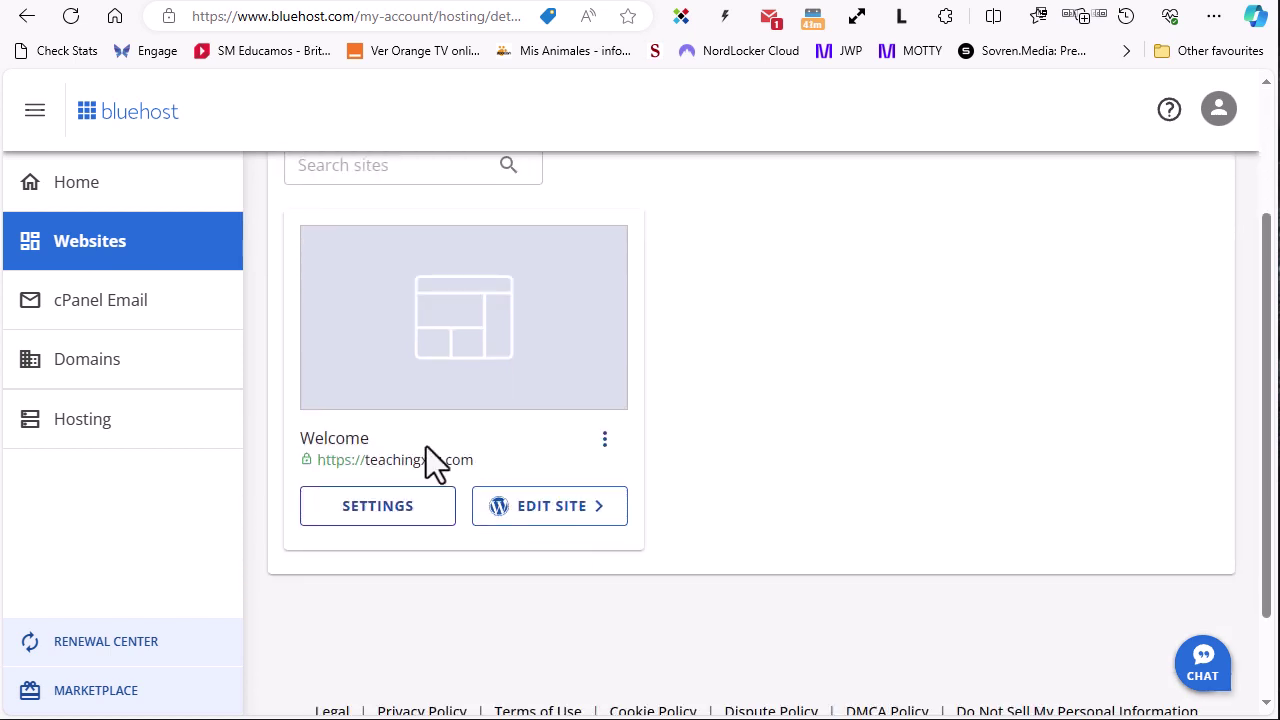
click(558, 508)
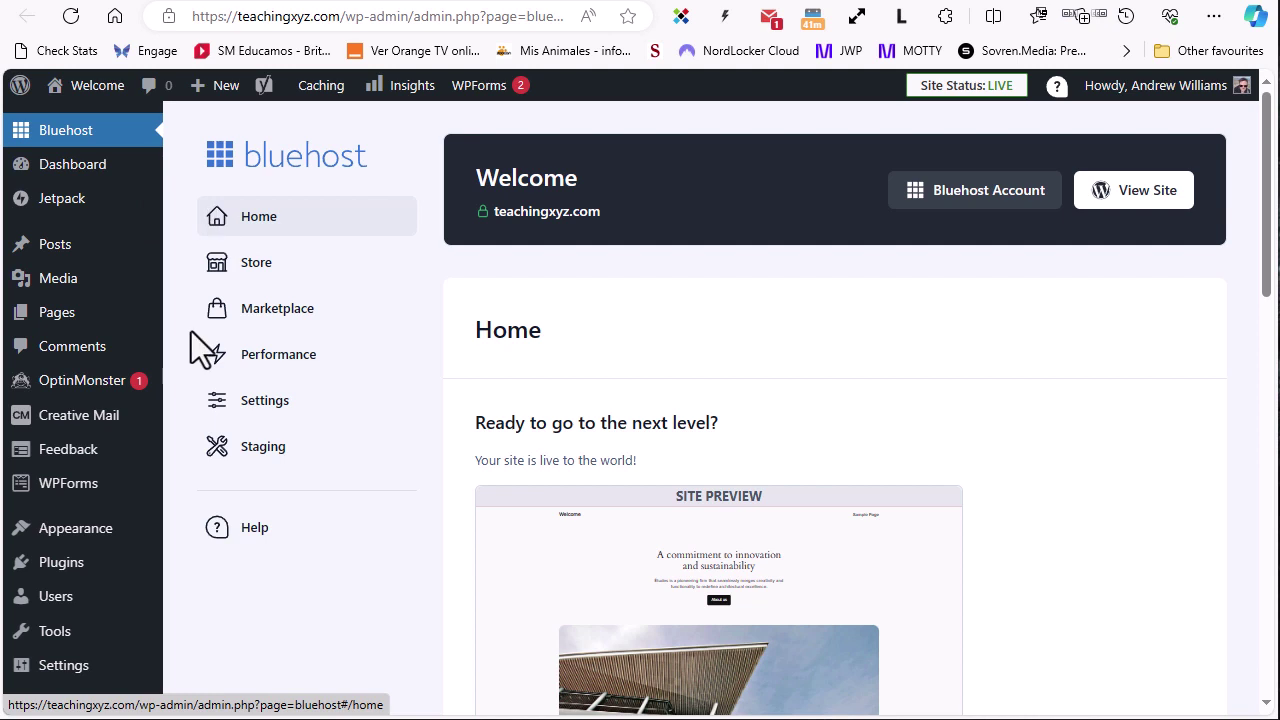
click(47, 598)
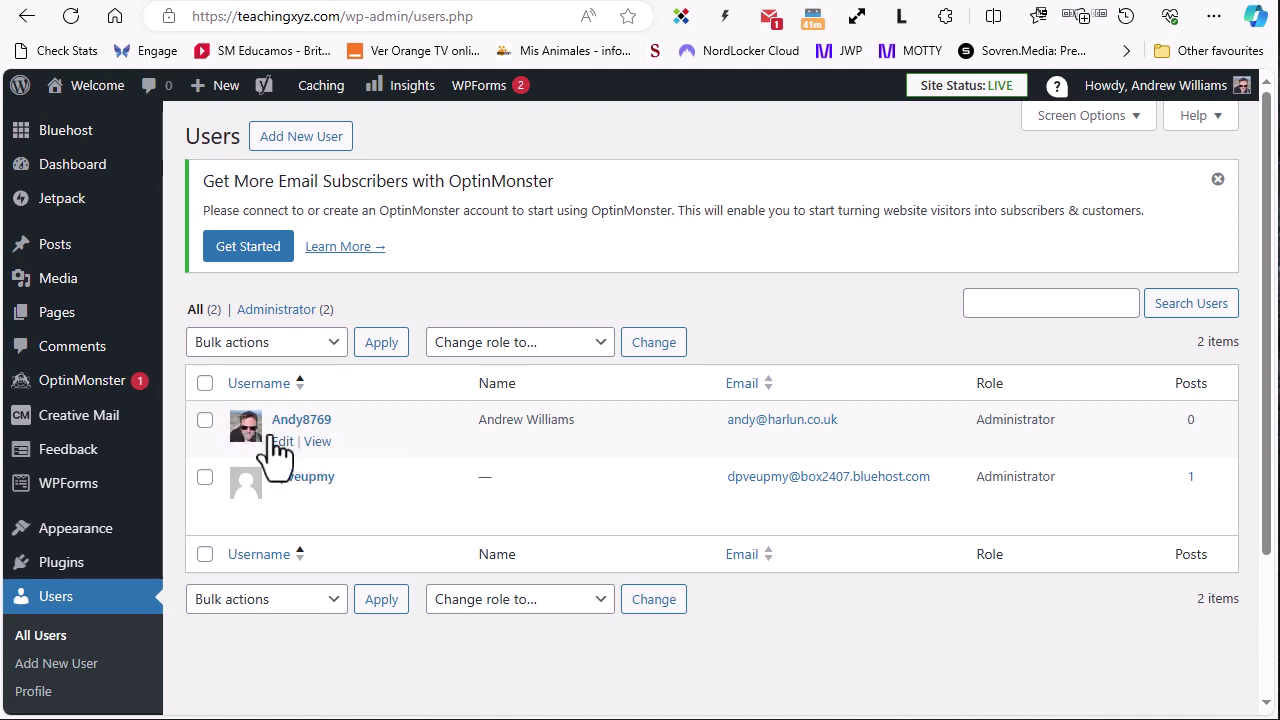
mouse_move(1160, 85)
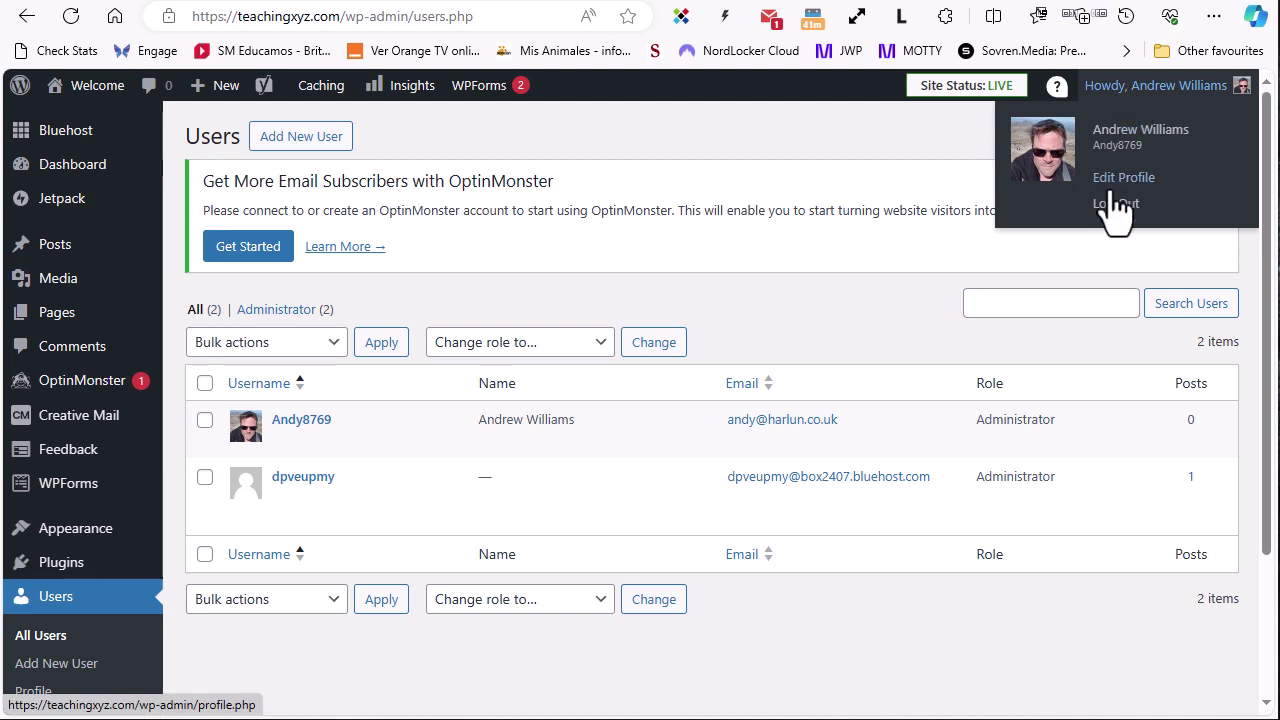
click(1106, 207)
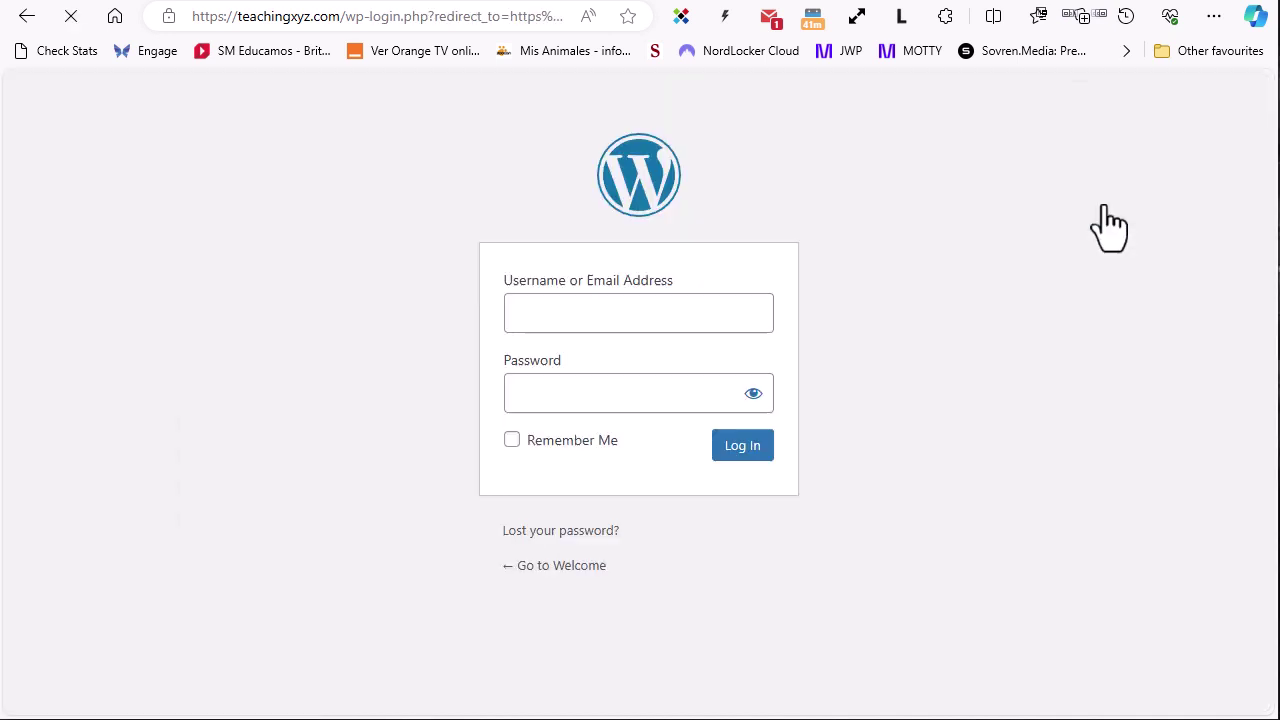
click(430, 17)
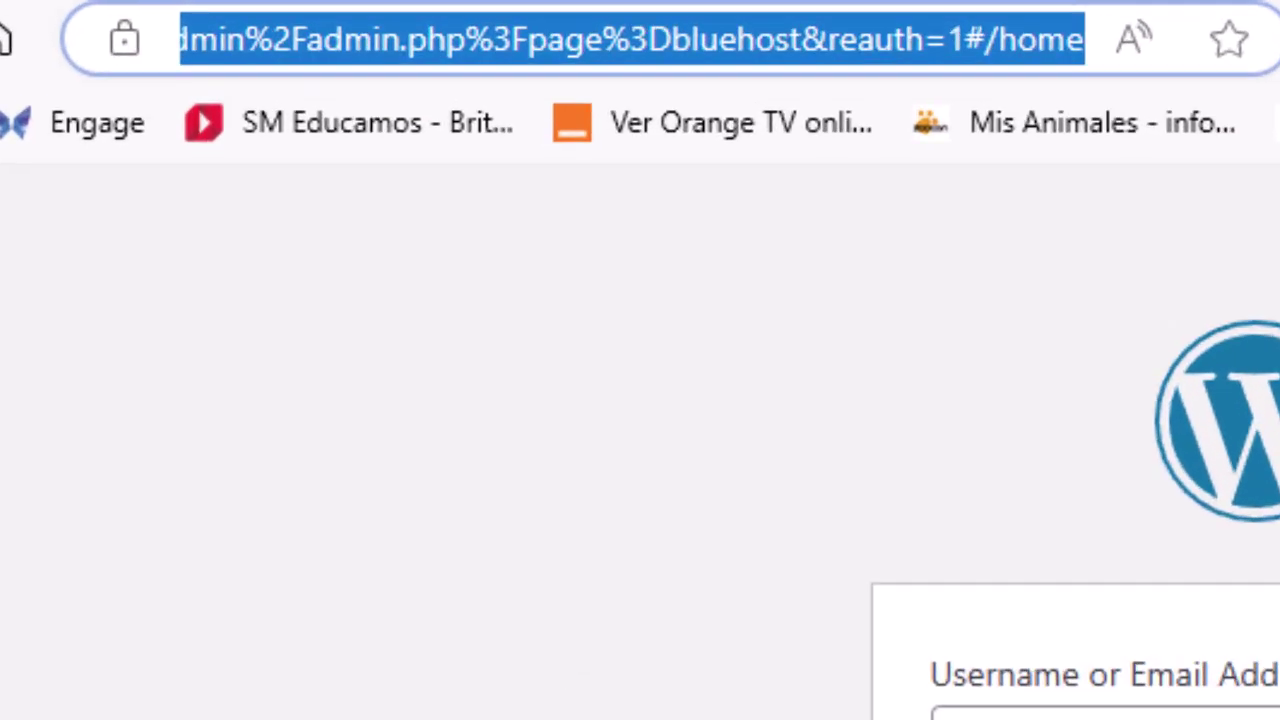
text(https://teachingxyz.com/wp-login.php)
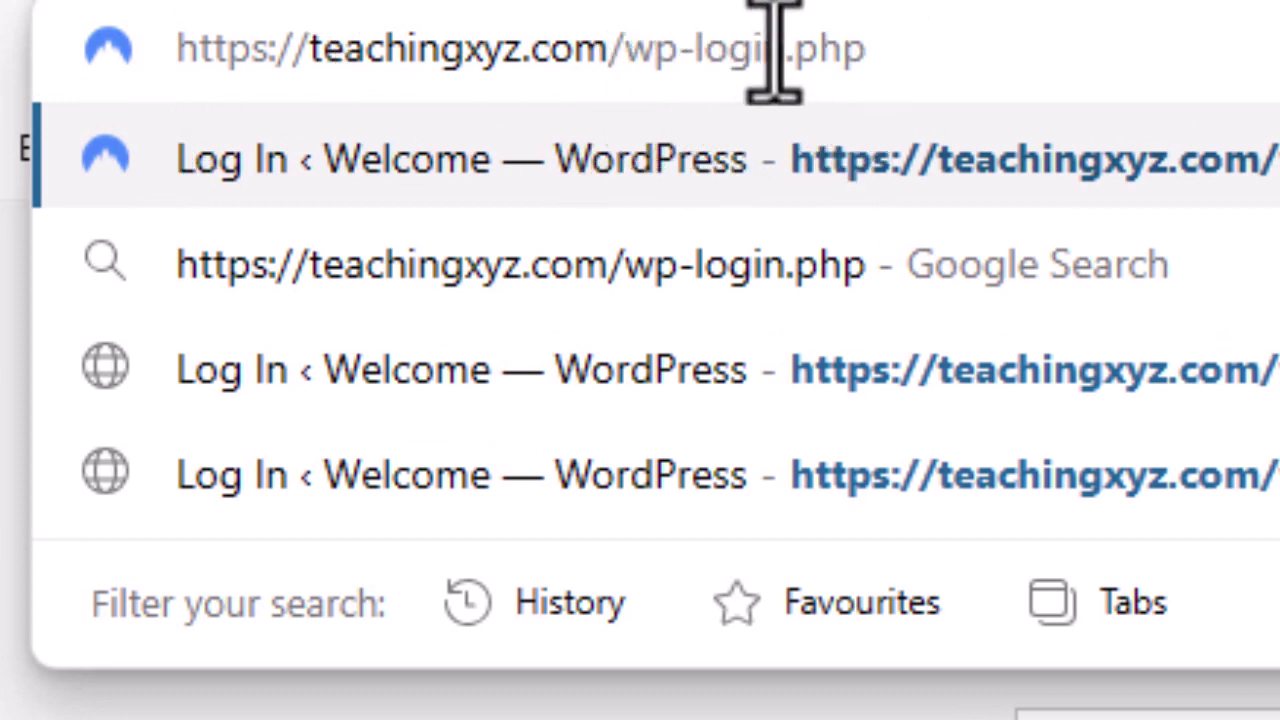
Load the login page, then change its address to teachingxyz.com/wp-admin.
key(Return)
drag(745, 62, 982, 55)
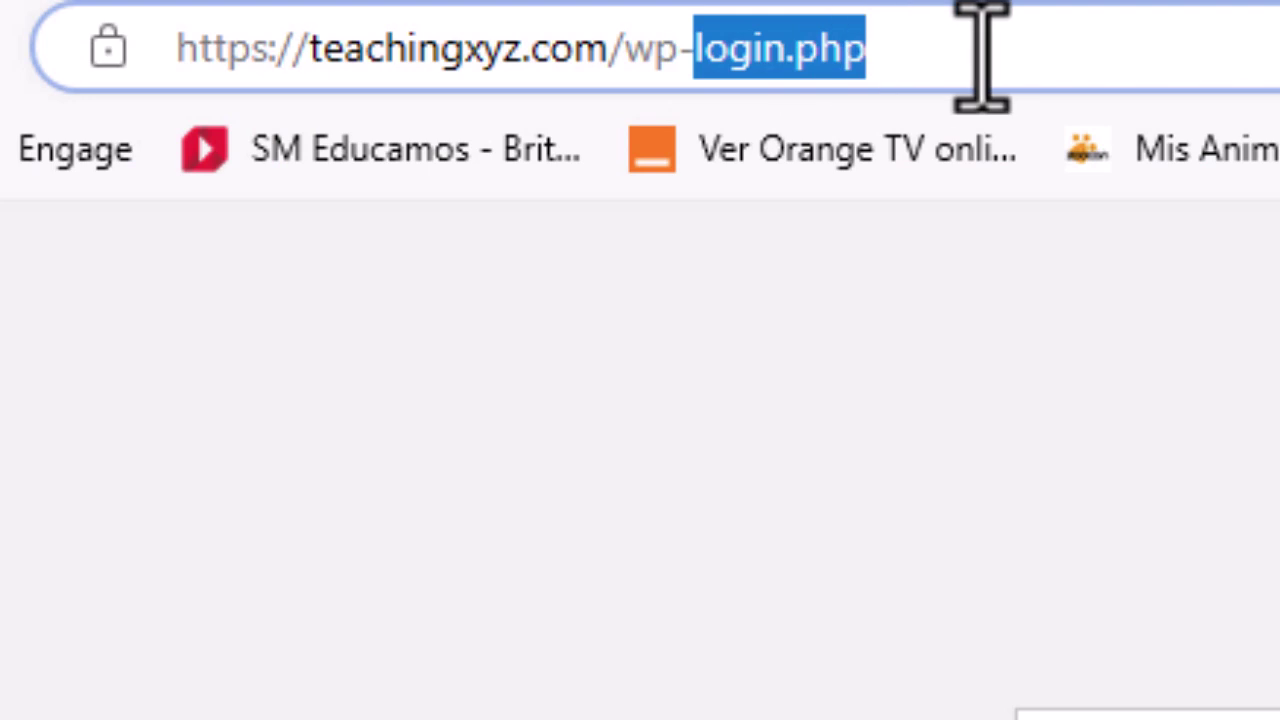
text(admin)
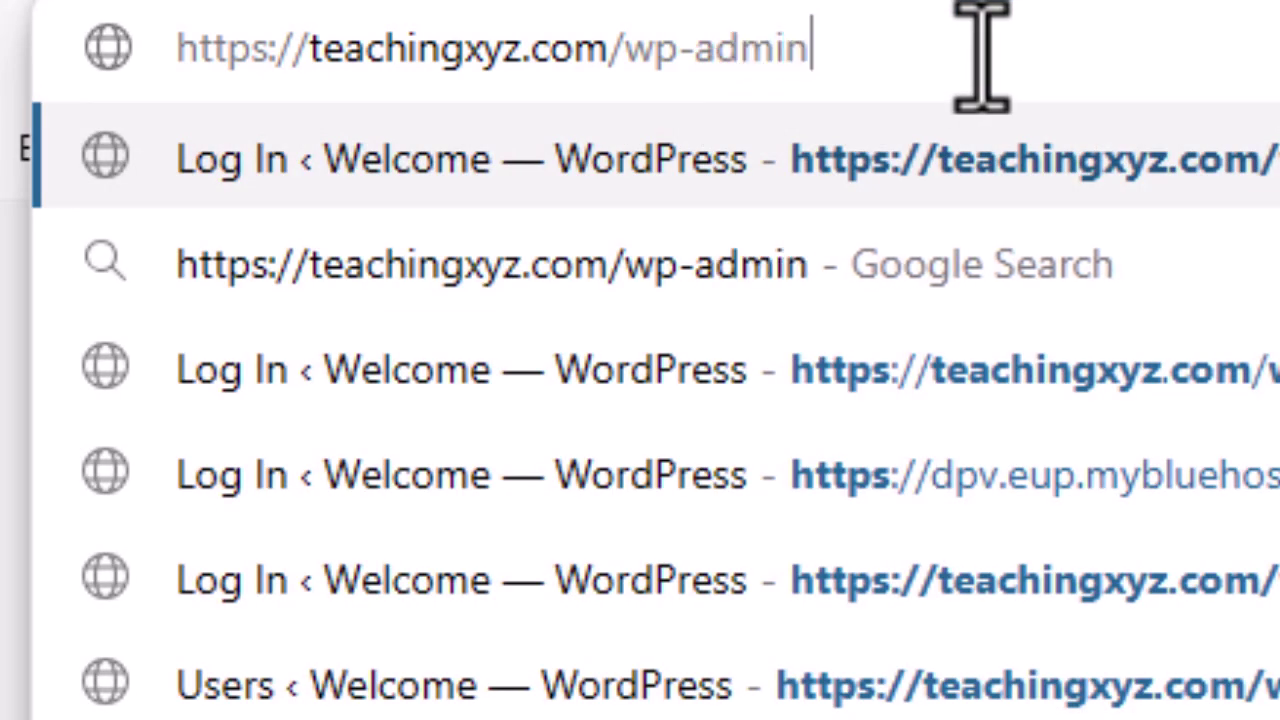
key(Return)
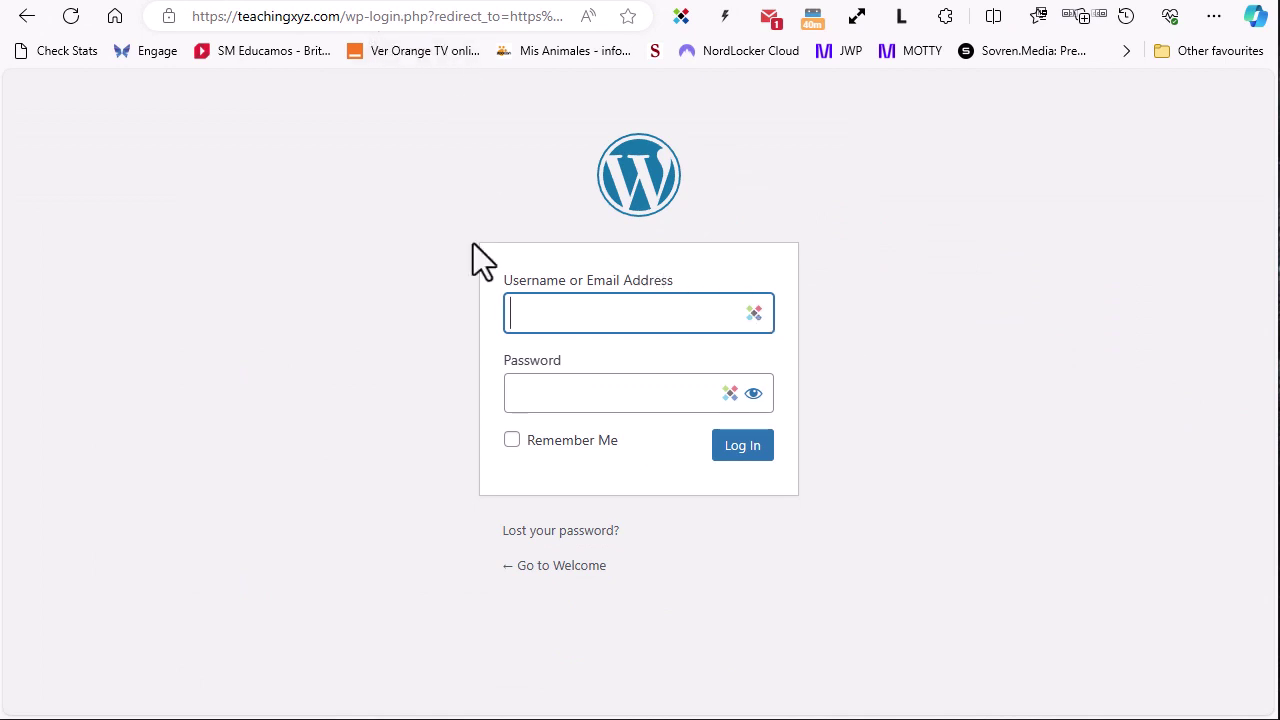
Sign in with the administrator credentials saved in Sticky Password.
click(754, 314)
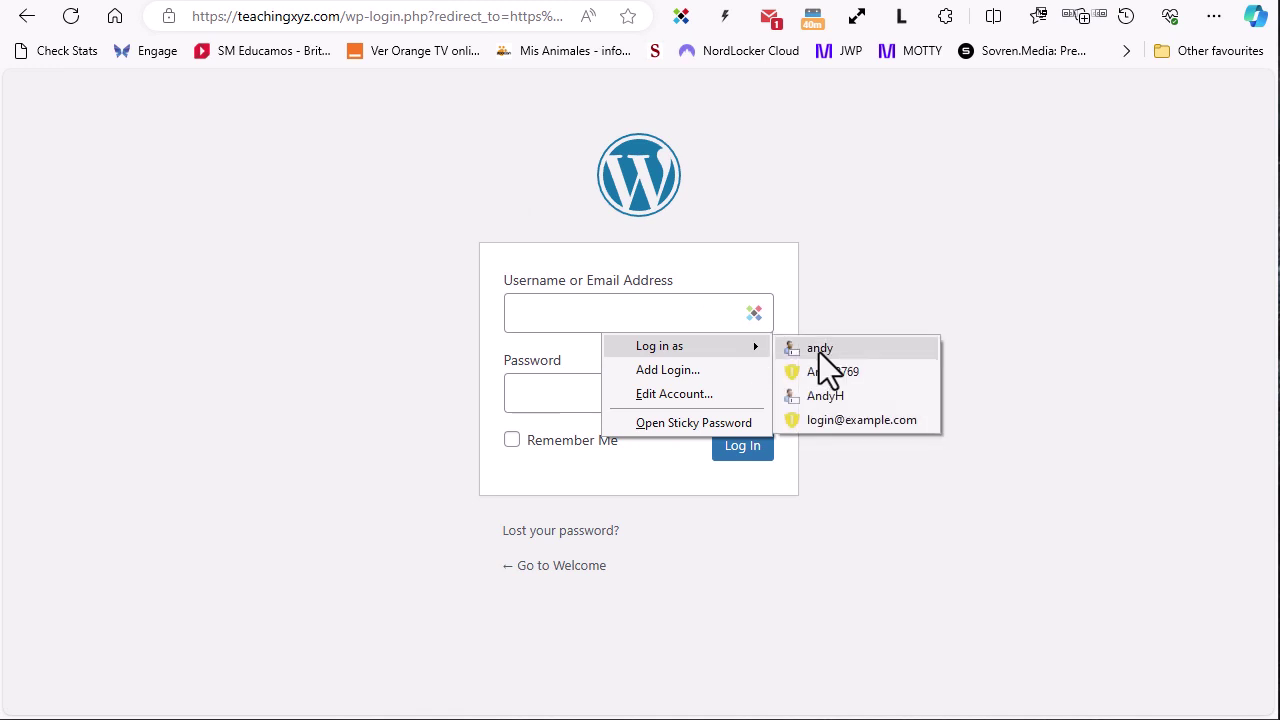
click(819, 349)
click(745, 450)
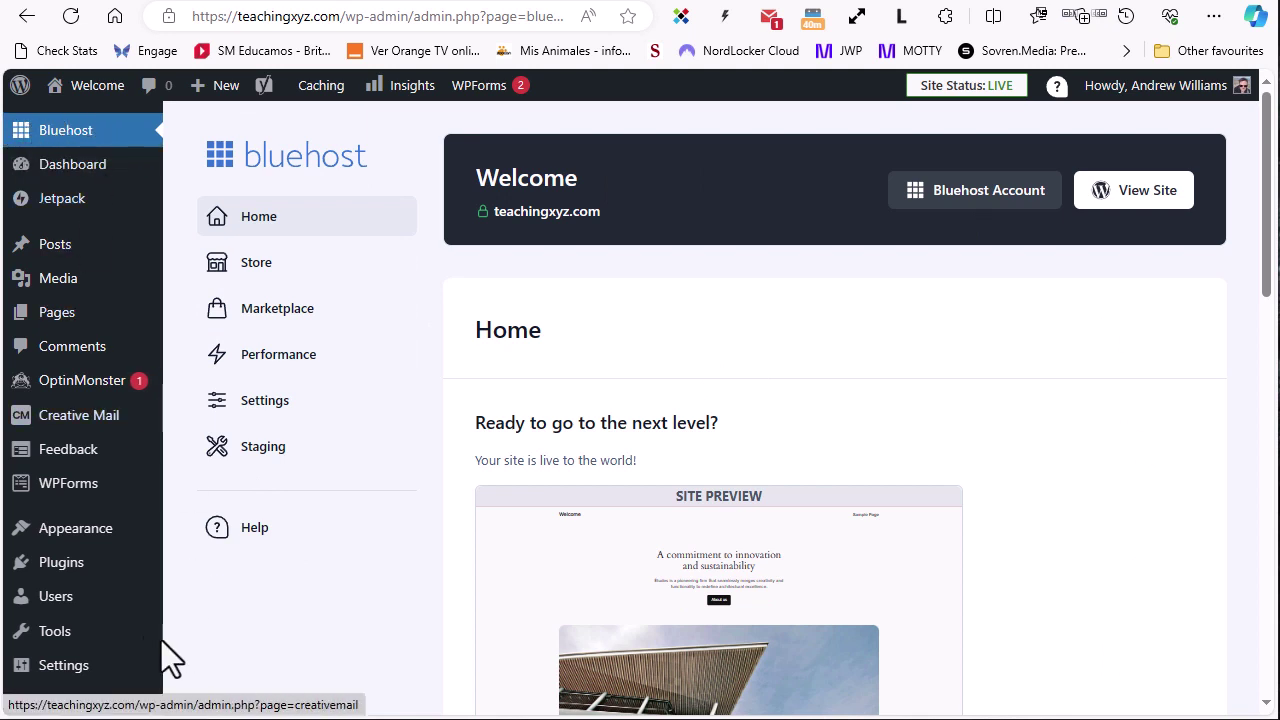
Bring up the Installed Plugins page and scroll through the list.
click(58, 568)
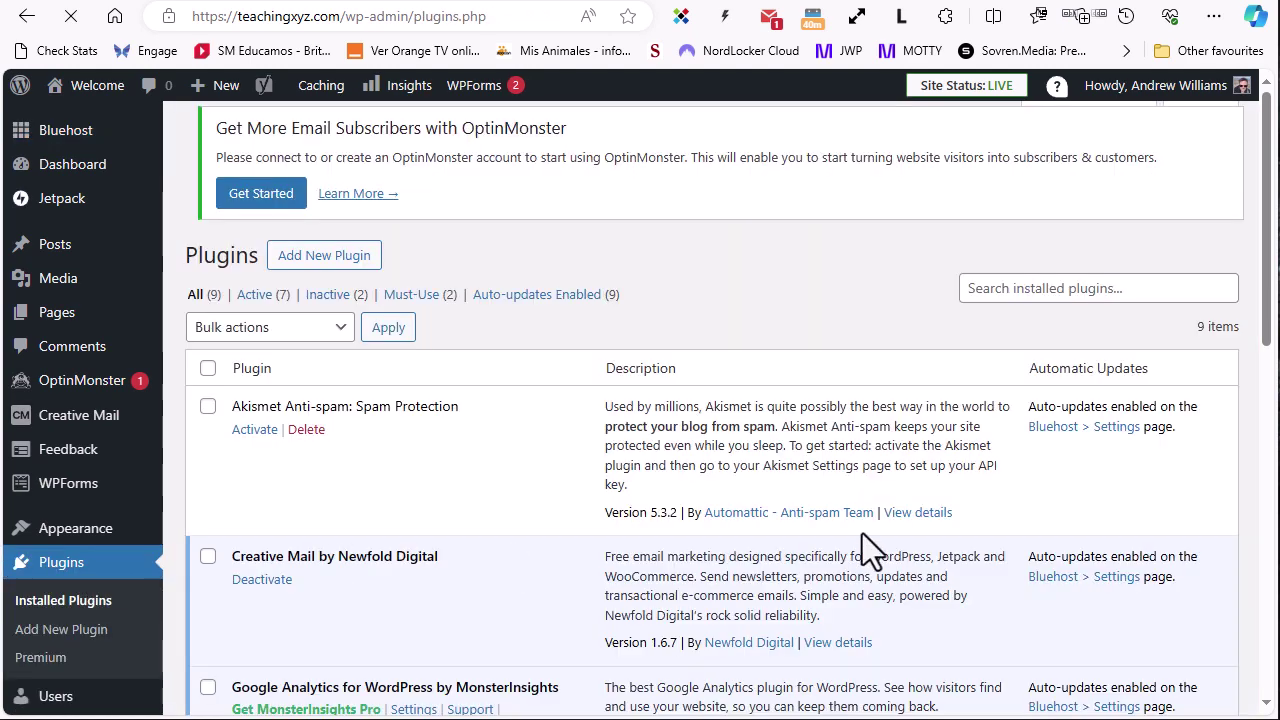
scroll(672, 403, down, 2)
scroll(672, 403, down, 4)
scroll(672, 403, down, 3)
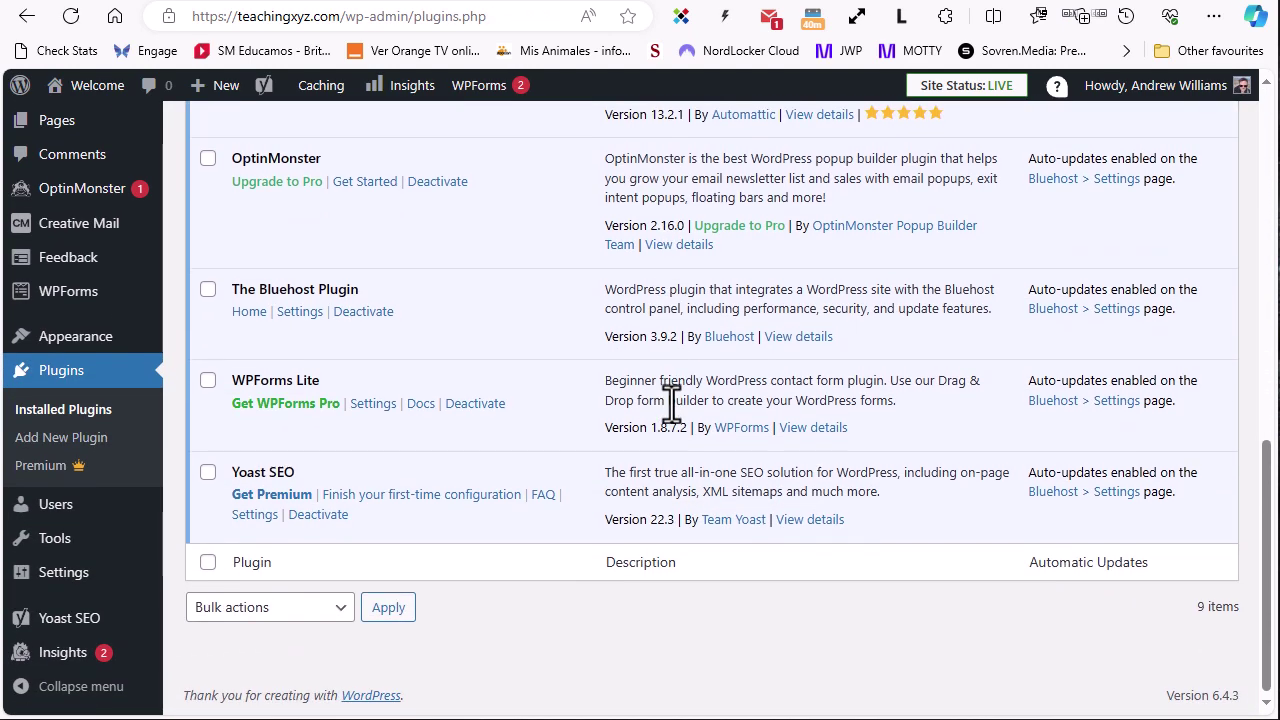
scroll(420, 318, up, 1)
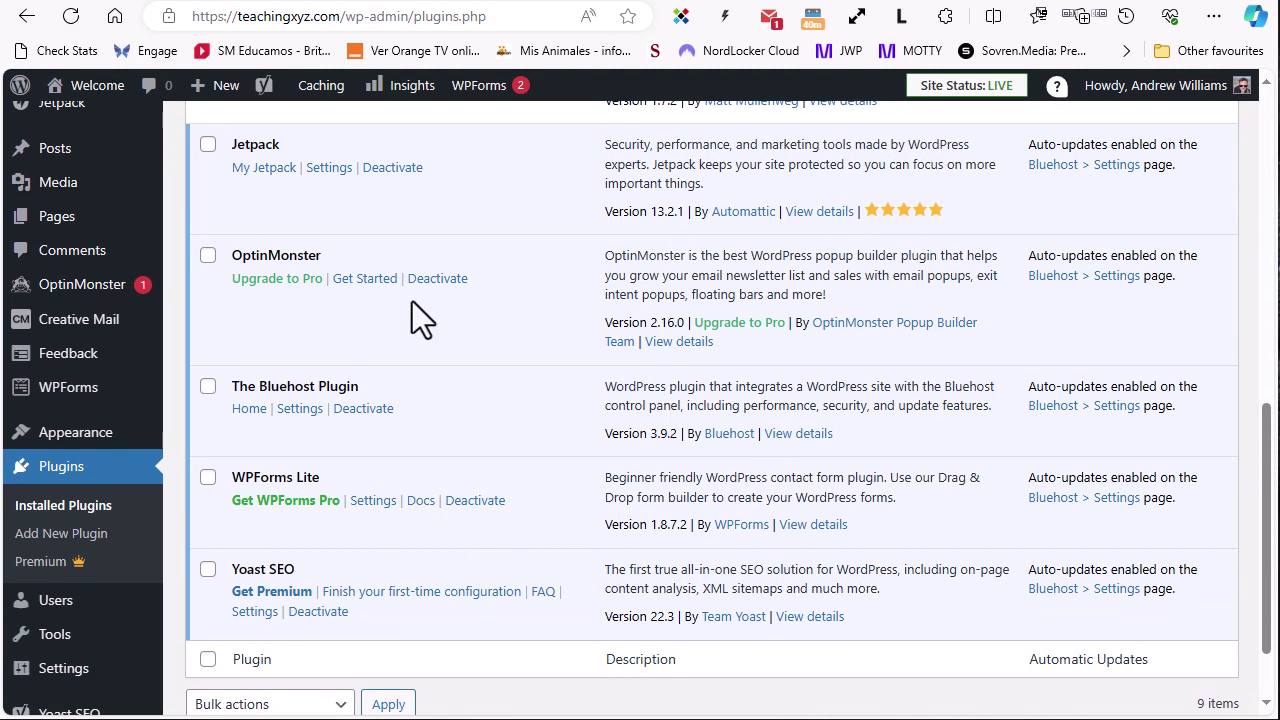
Look over the Bluehost plugin's settings and its Staging section.
click(298, 410)
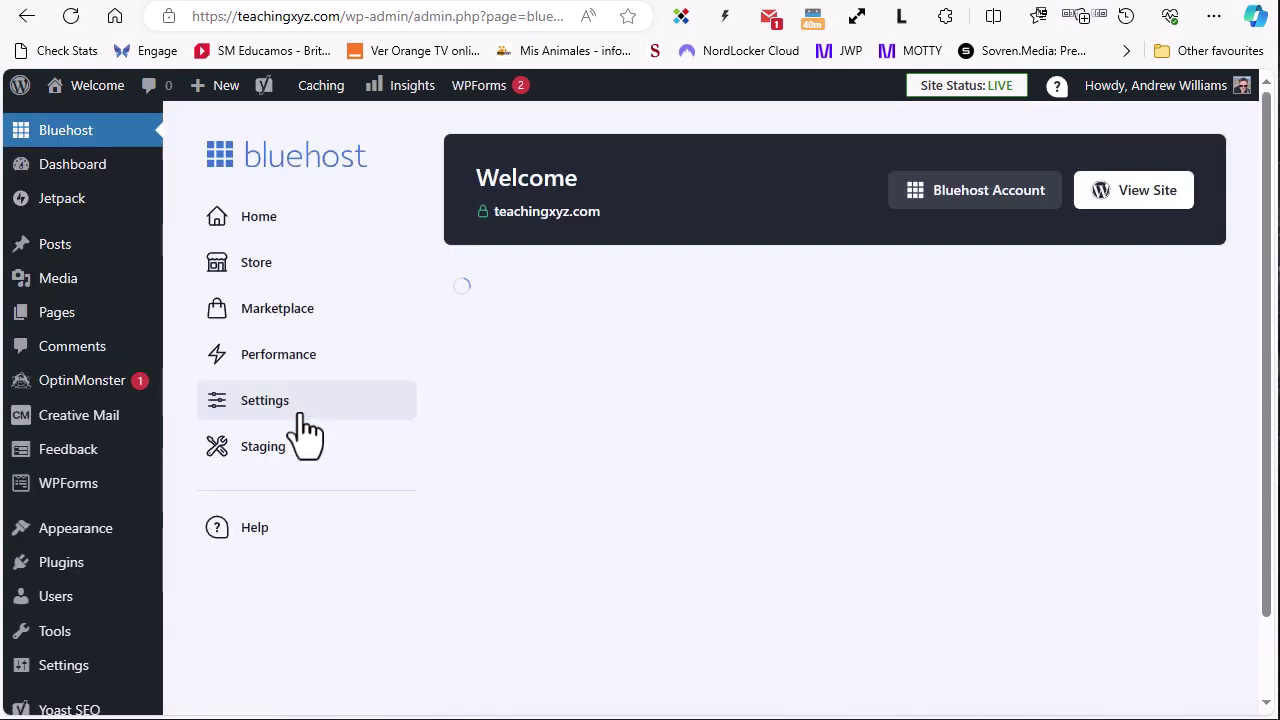
scroll(658, 465, down, 3)
scroll(660, 465, down, 1)
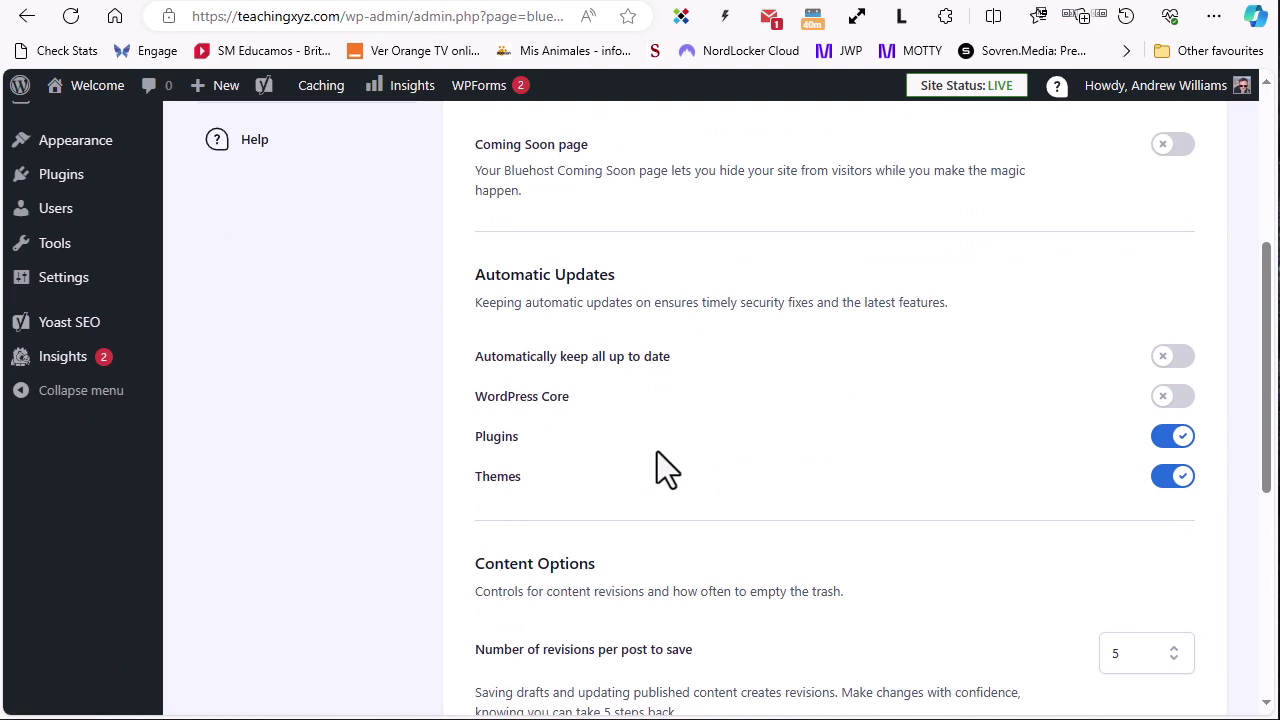
scroll(660, 465, down, 4)
scroll(660, 465, down, 2)
scroll(660, 465, up, 2)
scroll(657, 451, up, 8)
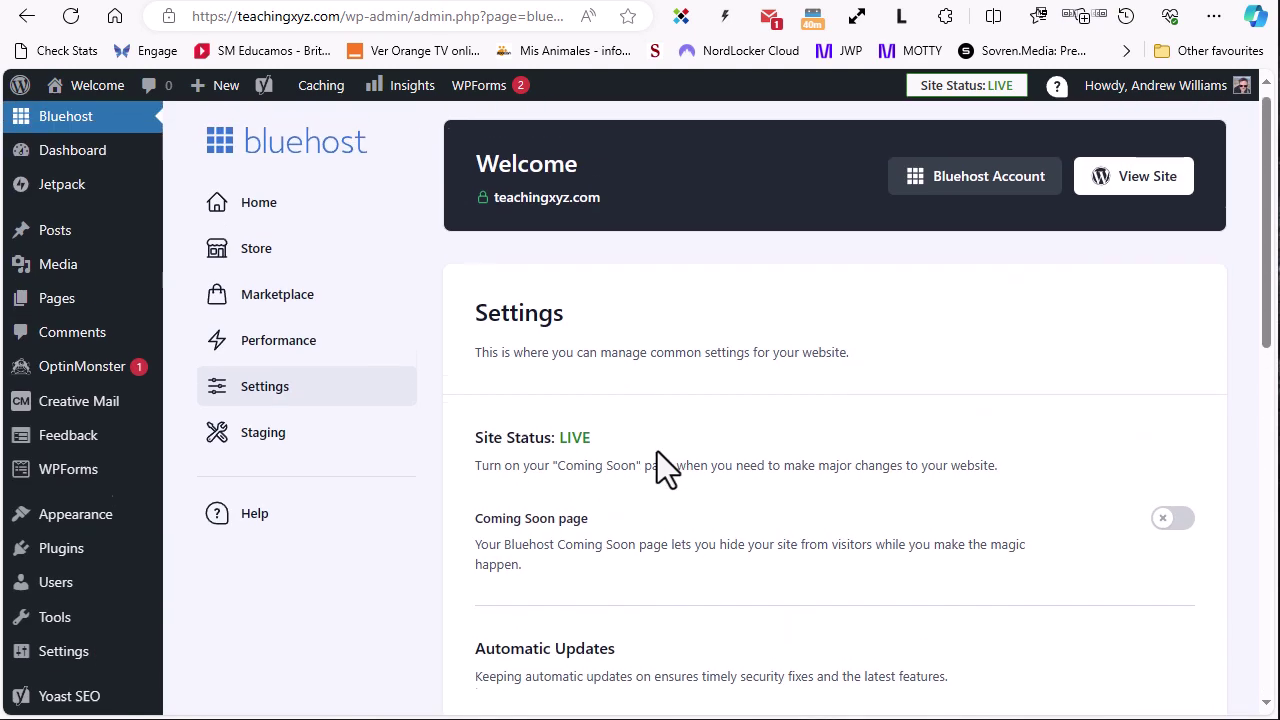
click(263, 450)
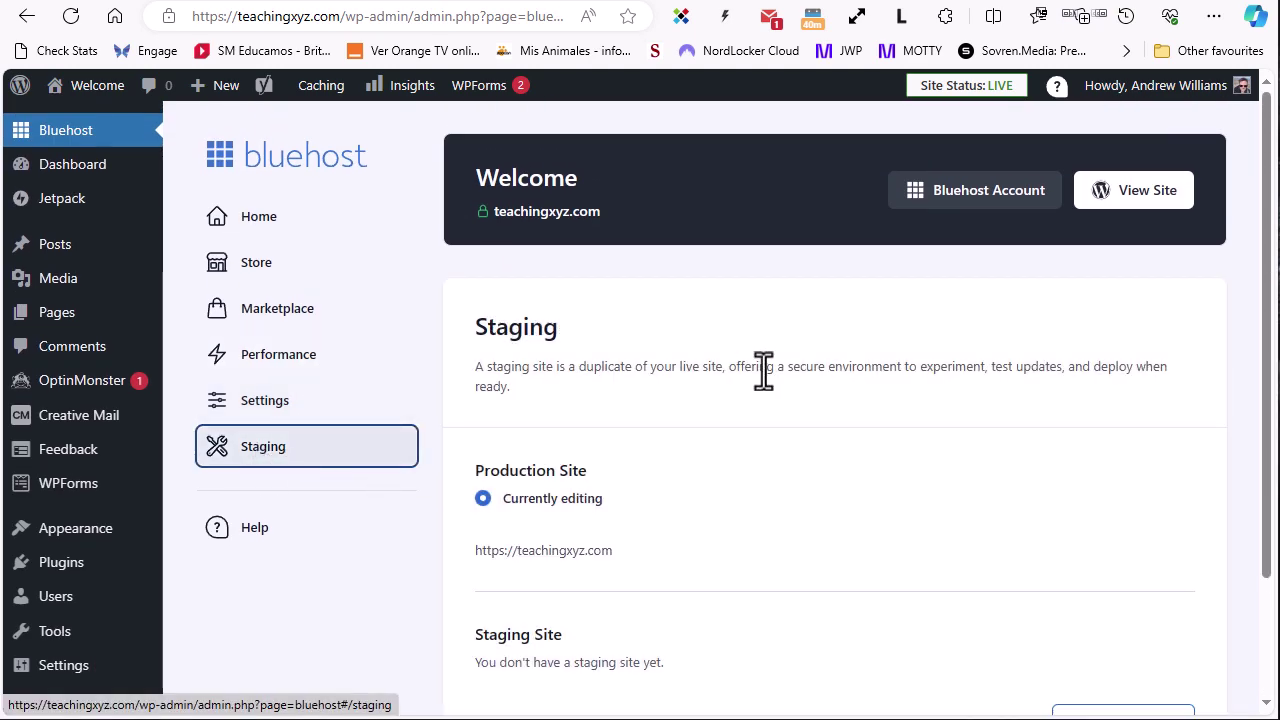
scroll(850, 425, down, 2)
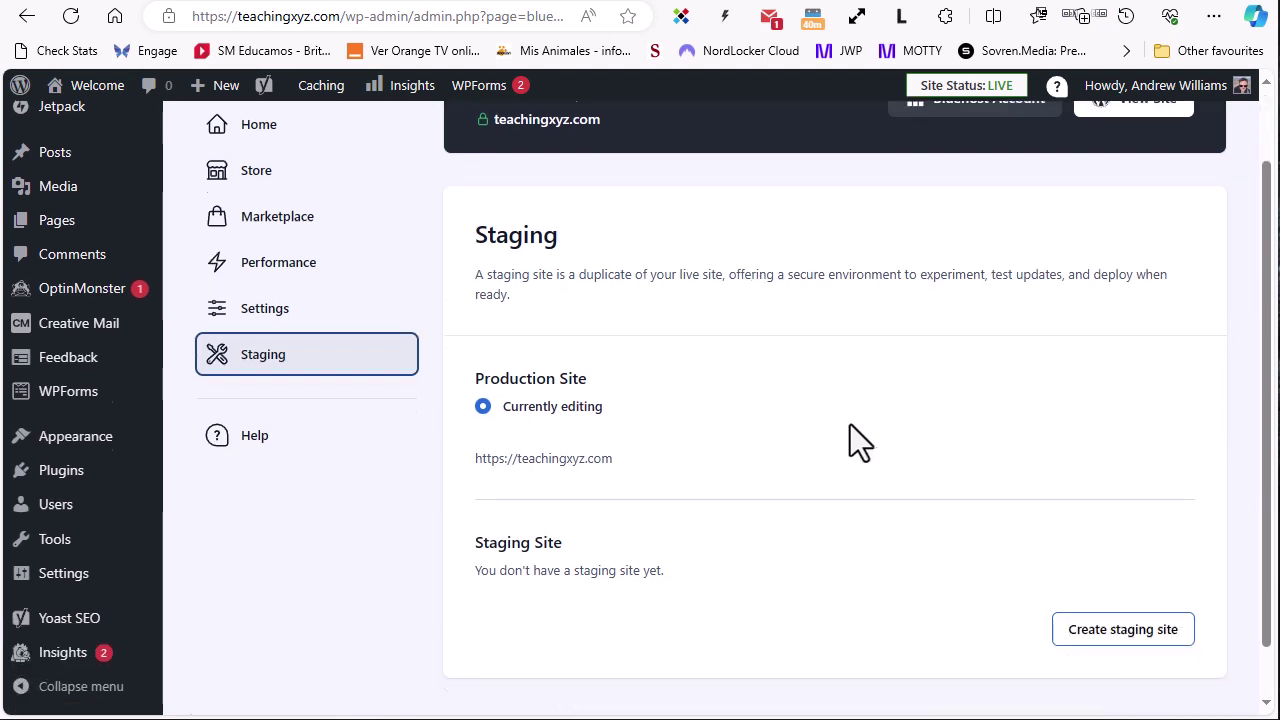
scroll(850, 425, up, 1)
scroll(850, 425, up, 1)
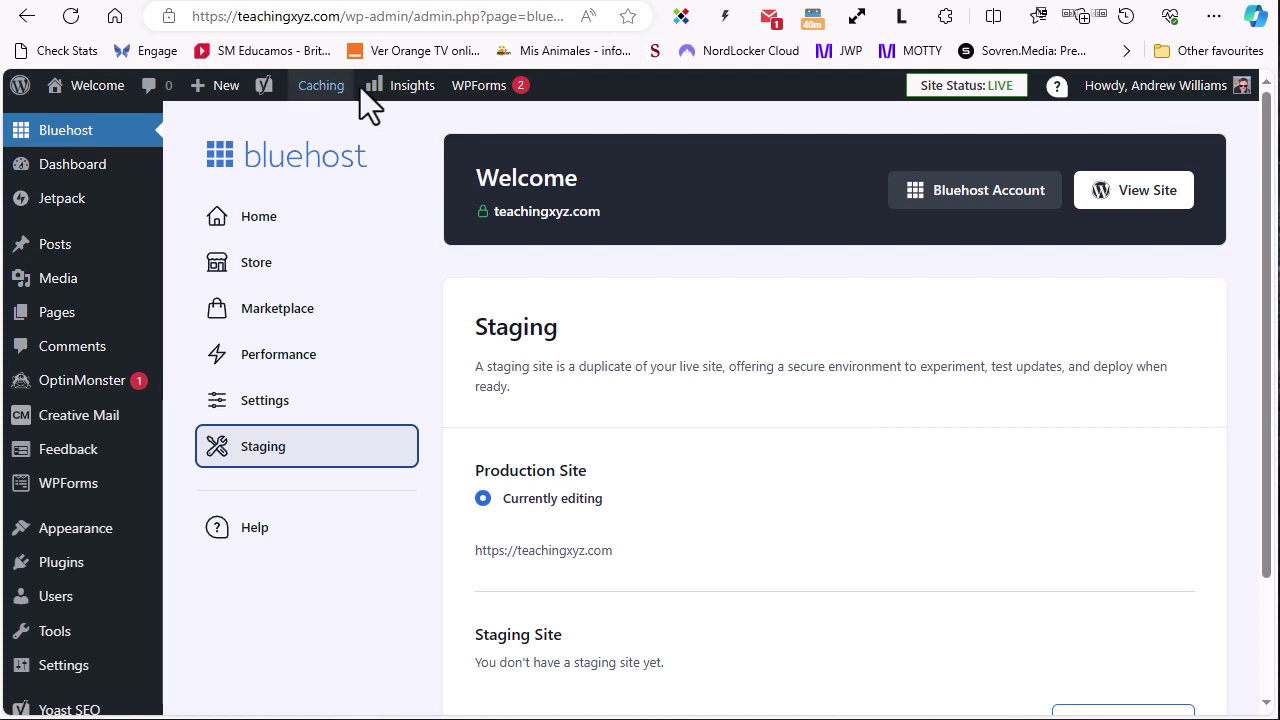
Review the site's cache settings under Bluehost > Performance.
click(288, 368)
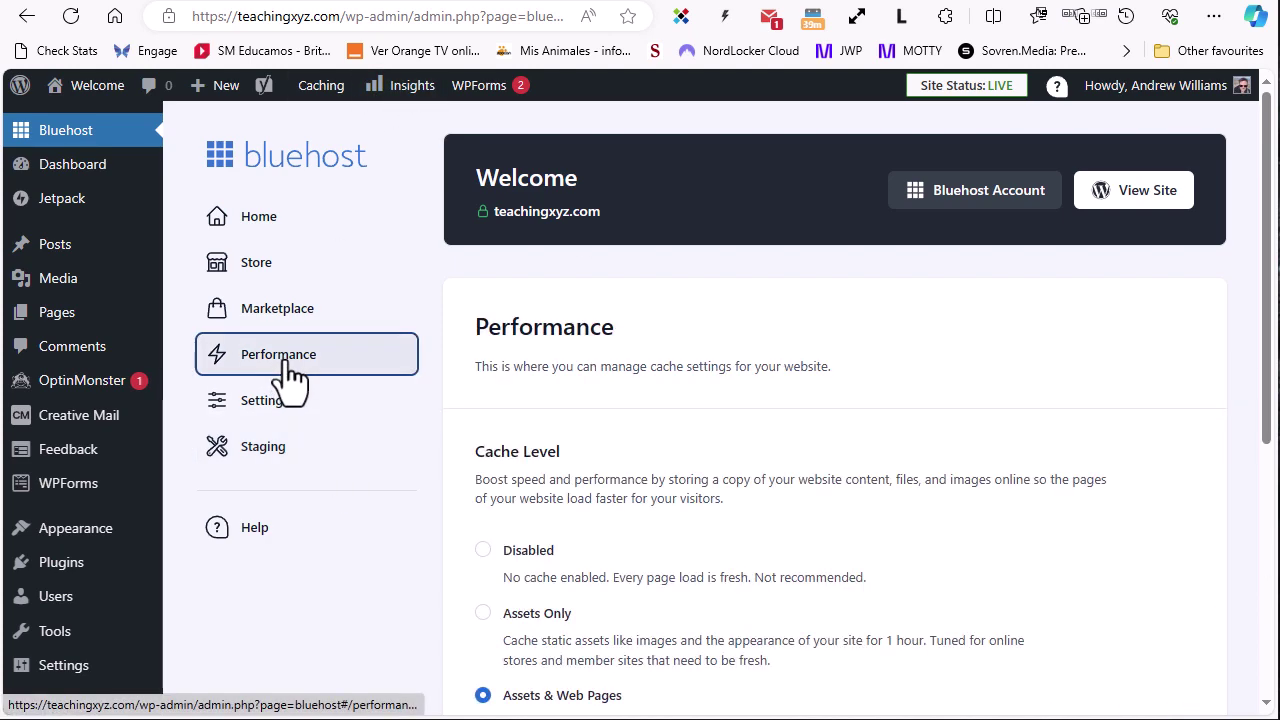
scroll(563, 436, down, 2)
scroll(563, 436, down, 2)
scroll(563, 436, down, 1)
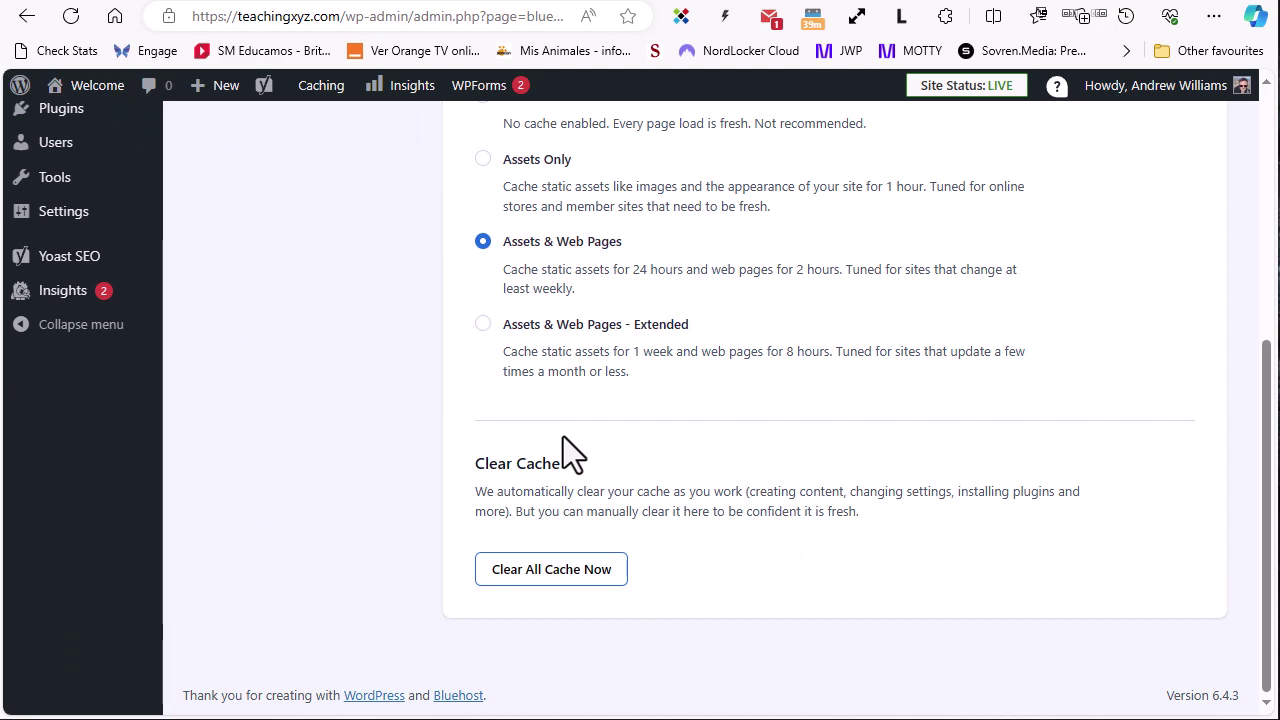
scroll(563, 436, up, 5)
scroll(563, 436, up, 1)
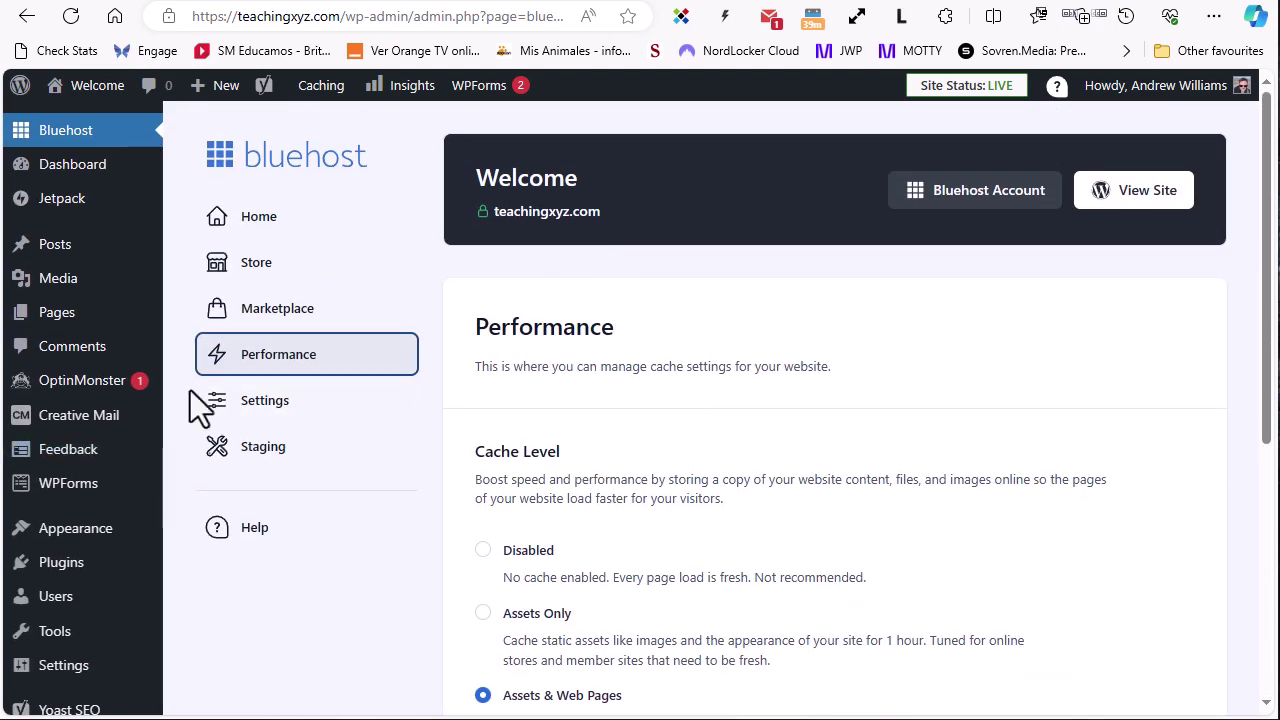
mouse_move(68, 483)
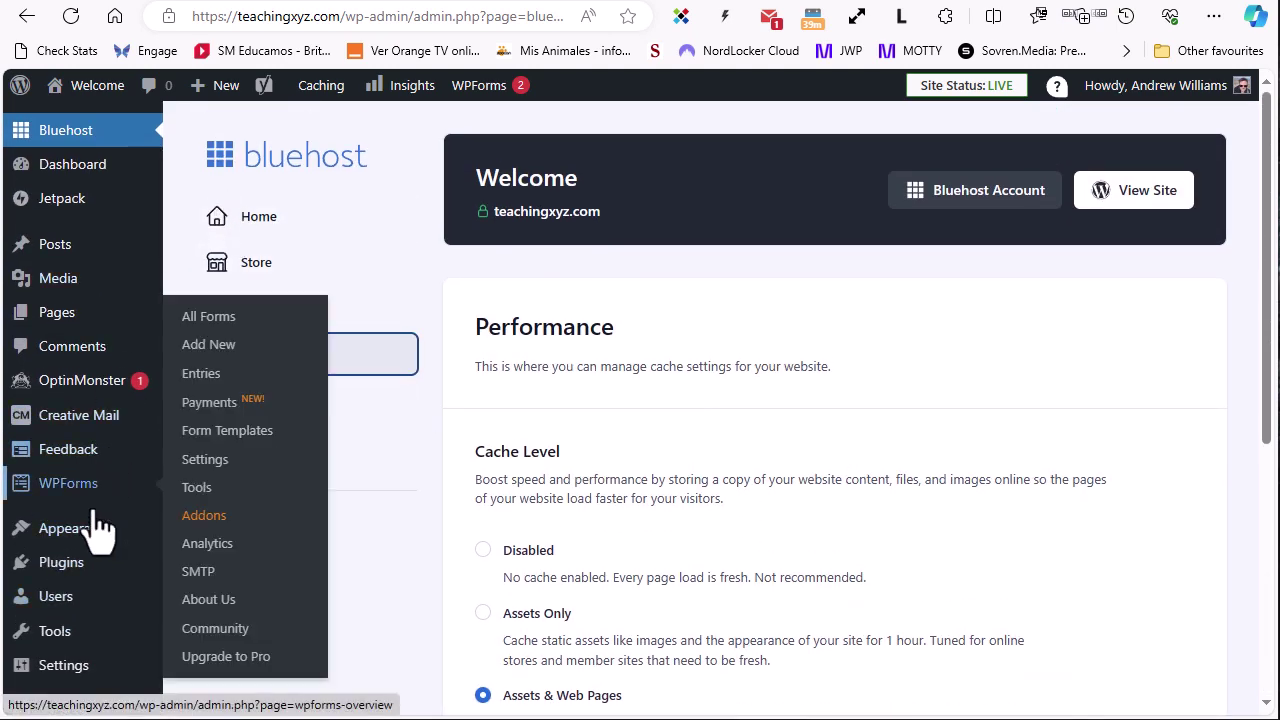
Return to Installed Plugins, select all plugins, then clear the selection.
click(58, 572)
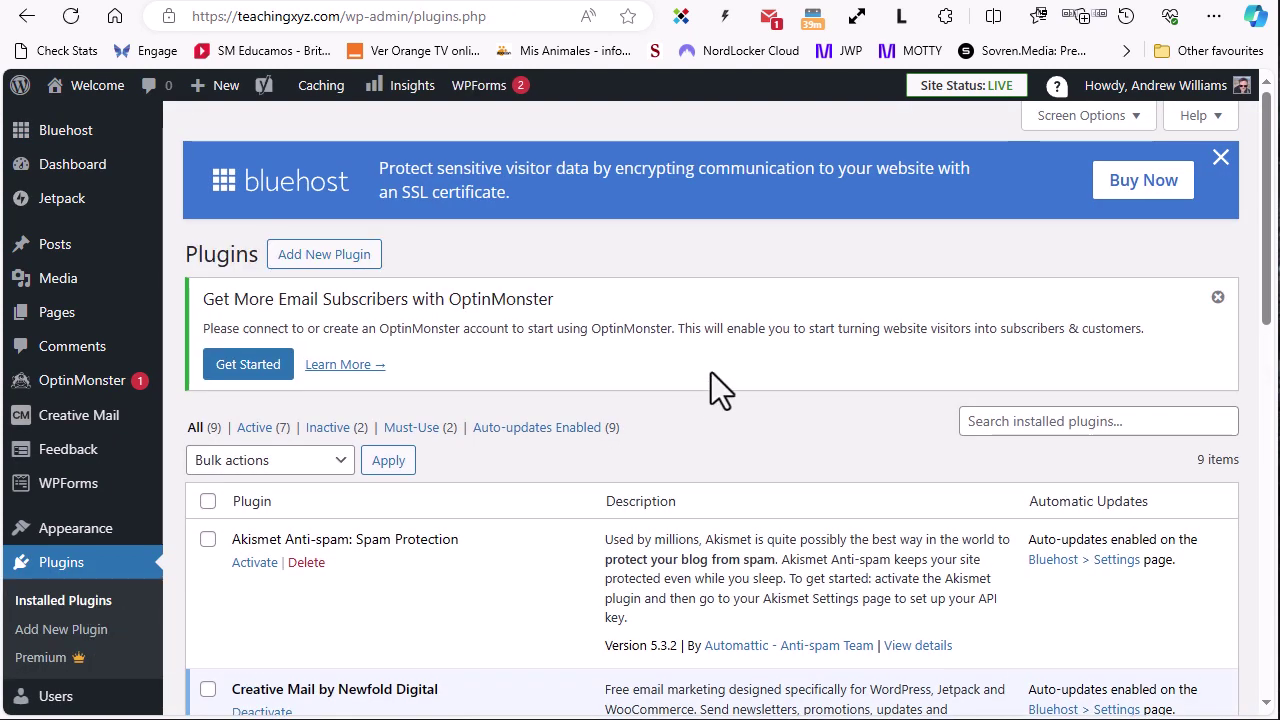
scroll(259, 282, down, 2)
click(208, 307)
scroll(495, 332, down, 1)
scroll(495, 332, down, 2)
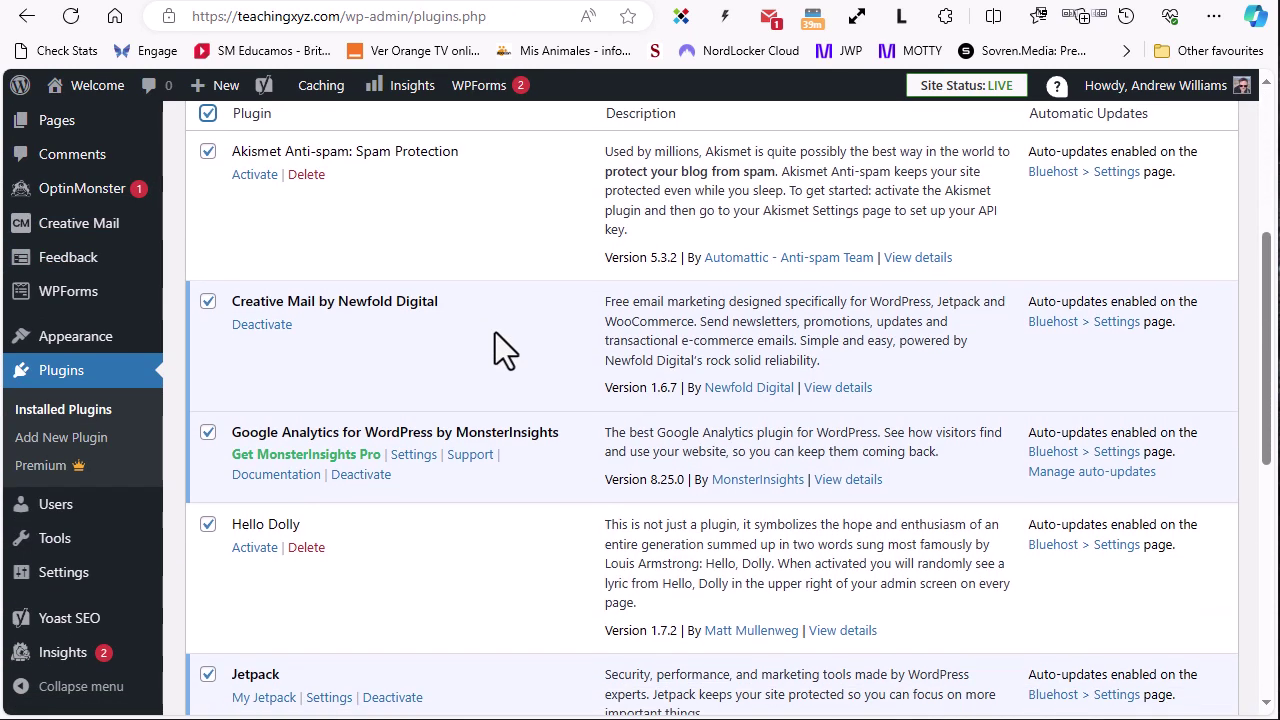
scroll(495, 332, down, 2)
scroll(495, 332, down, 2)
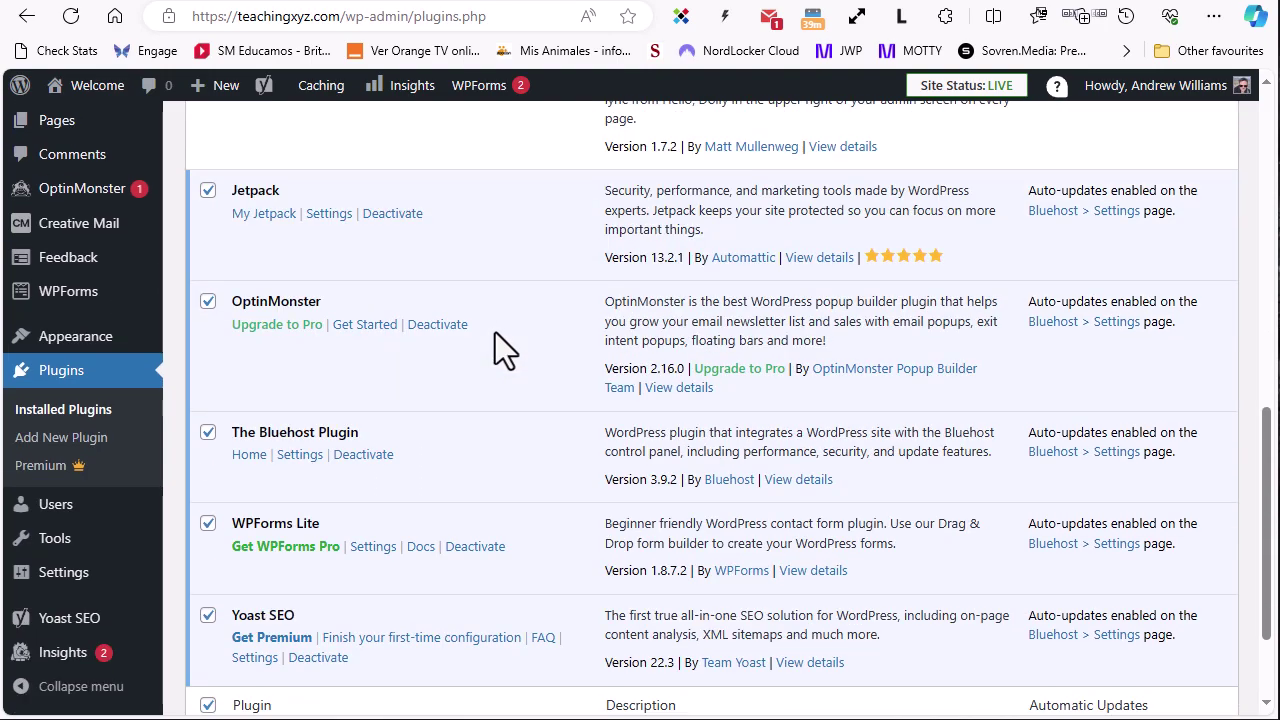
scroll(495, 332, up, 6)
scroll(494, 333, up, 1)
scroll(400, 414, down, 6)
scroll(400, 414, up, 6)
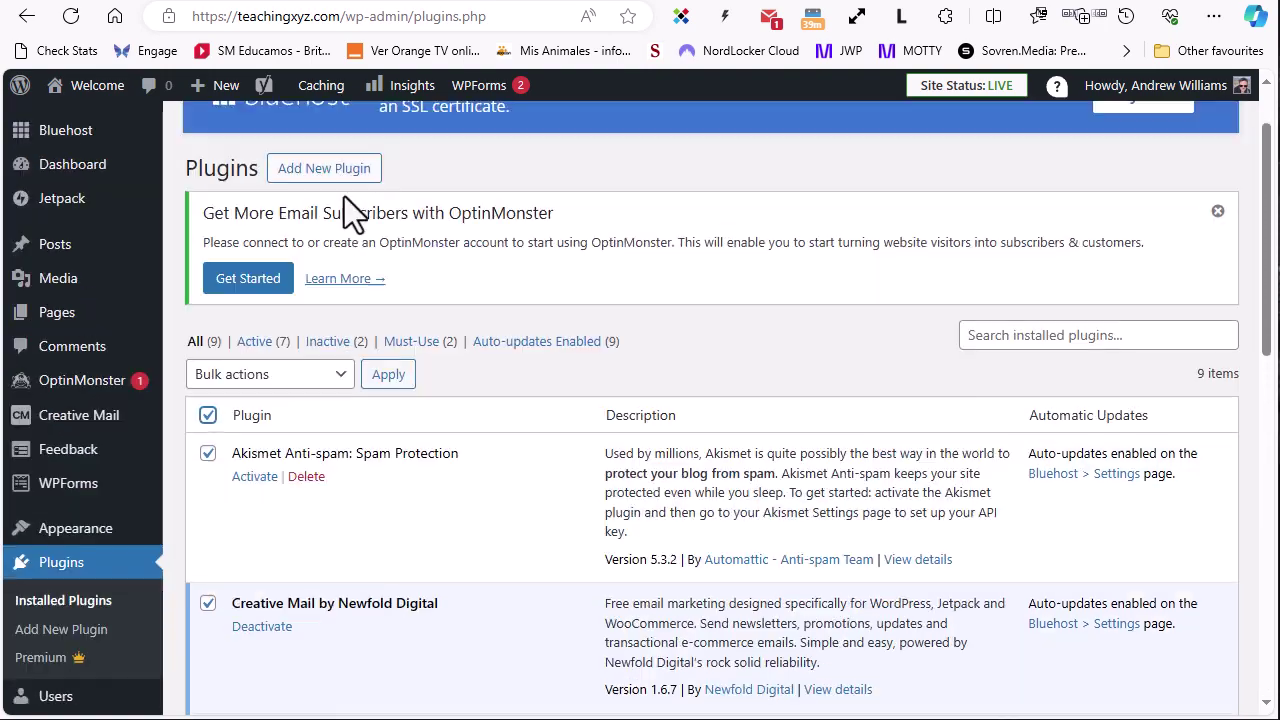
click(208, 456)
scroll(380, 420, down, 5)
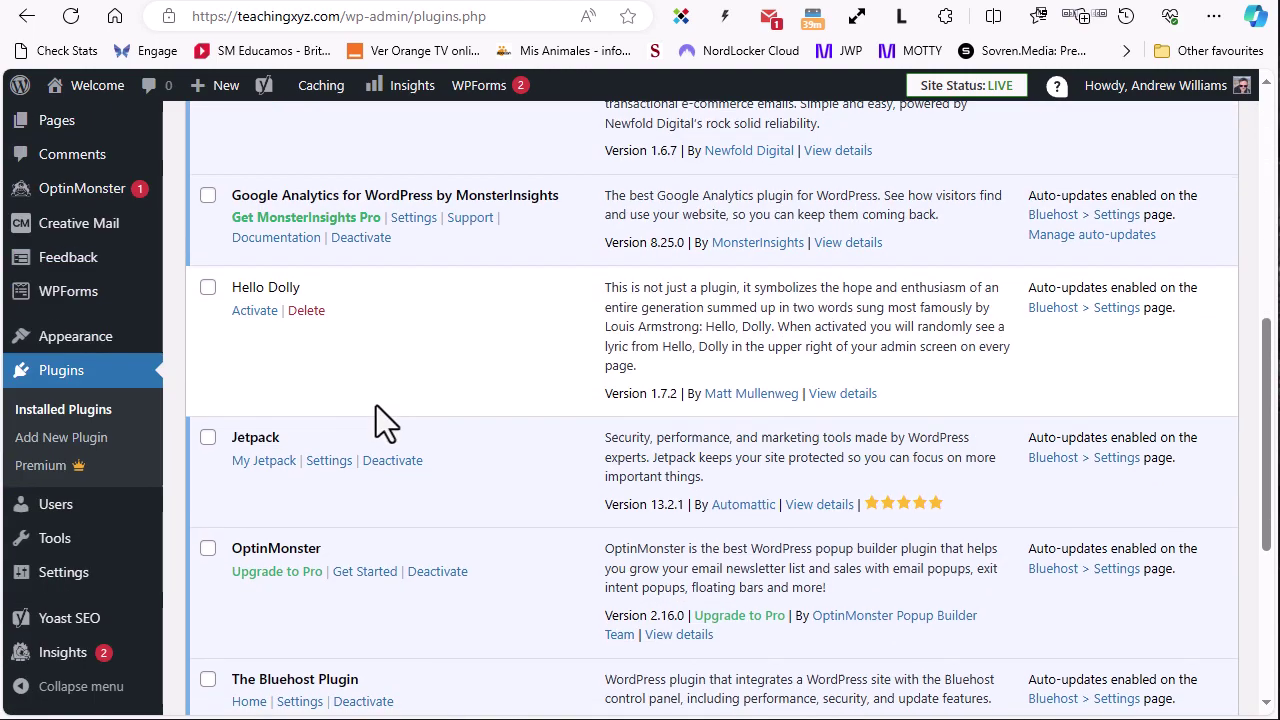
scroll(385, 422, down, 3)
scroll(376, 405, down, 1)
Deactivate The Bluehost Plugin, skipping the feedback reason.
click(370, 312)
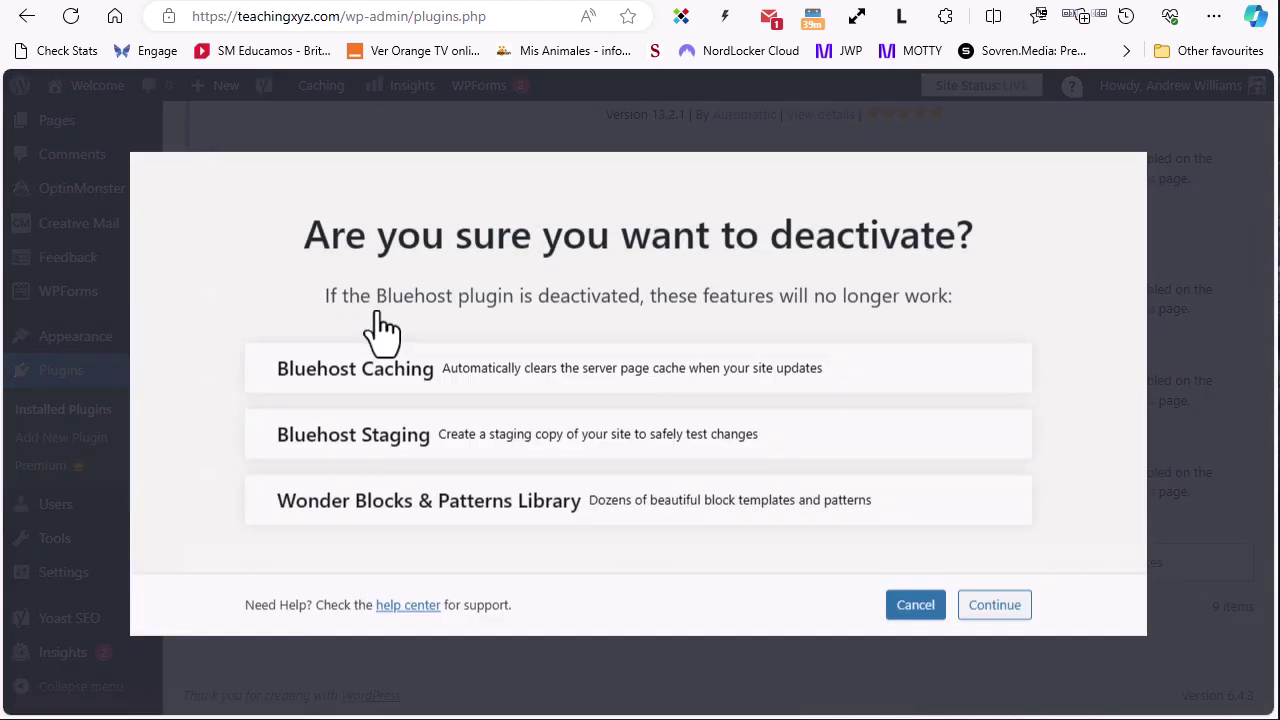
click(1020, 603)
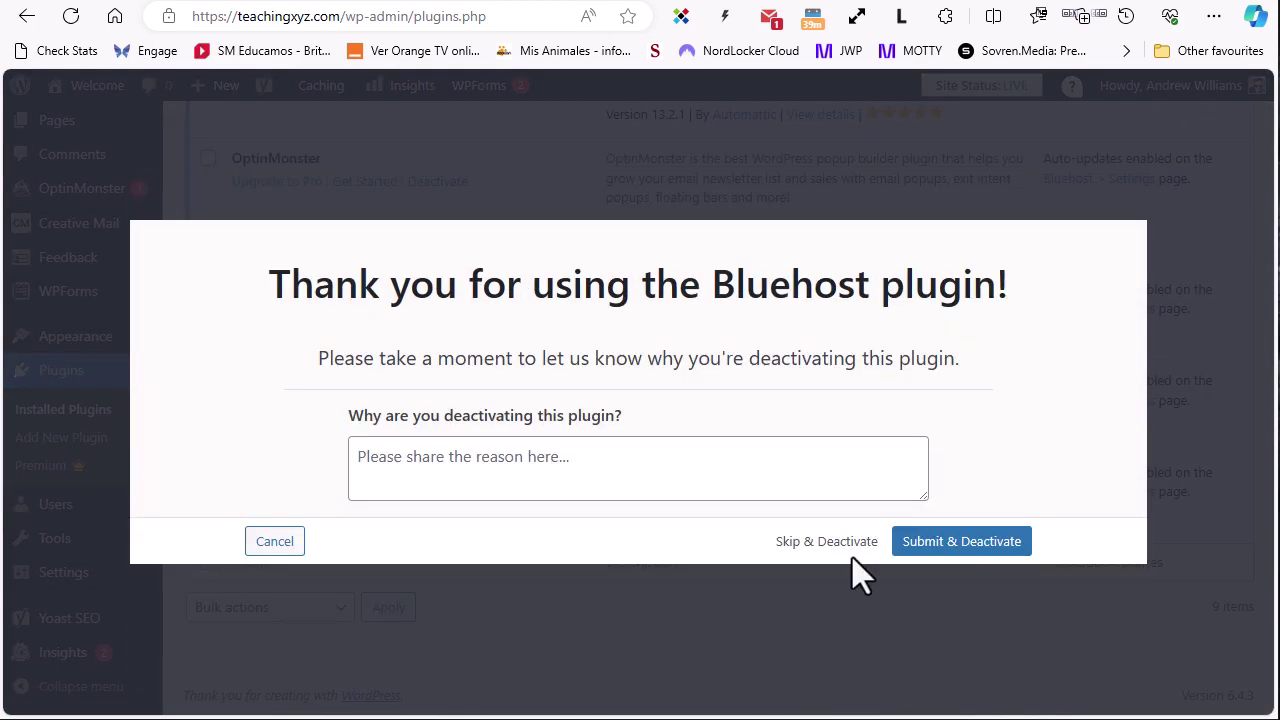
click(831, 541)
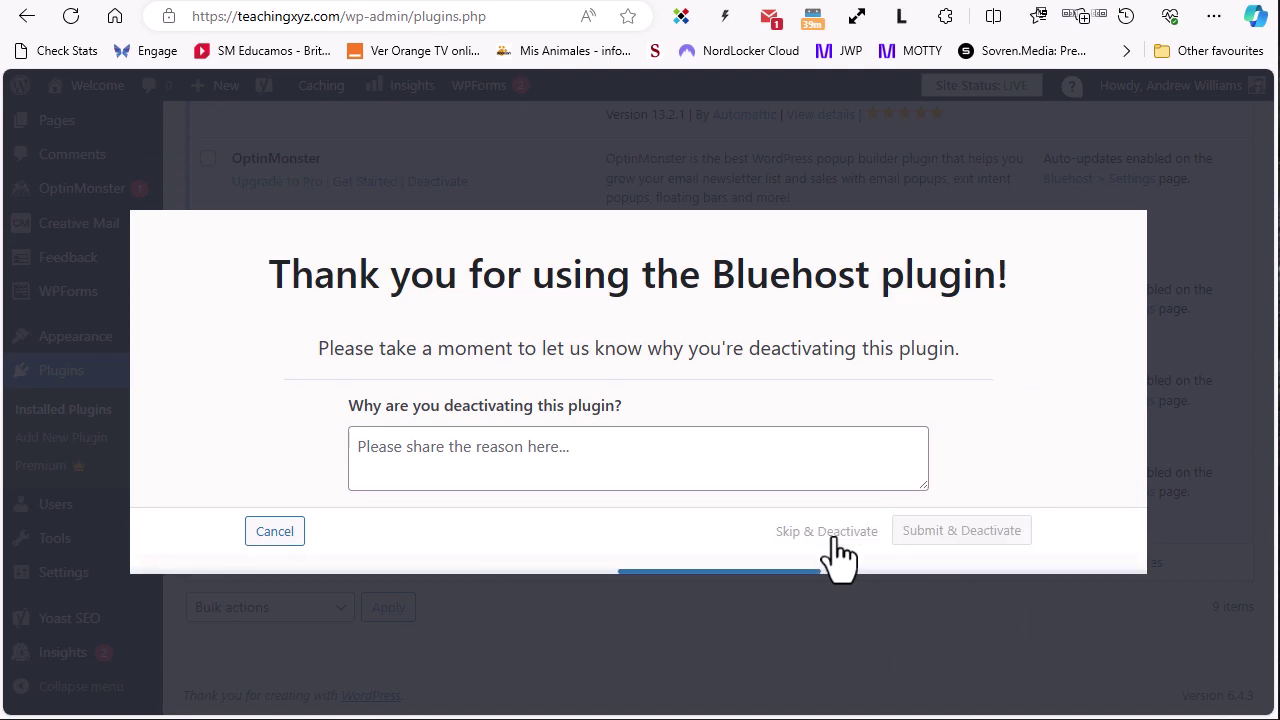
scroll(11, 243, up, 5)
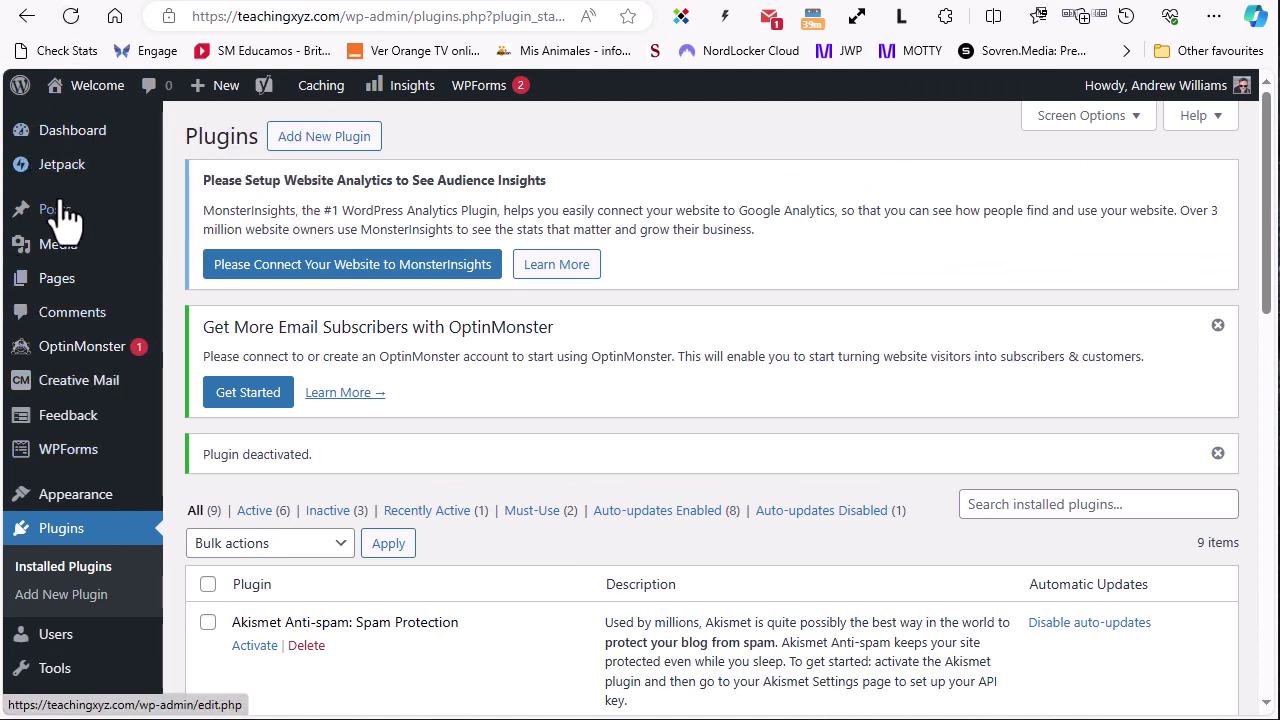
Reload the plugins list and reactivate The Bluehost Plugin.
click(97, 566)
scroll(756, 402, down, 7)
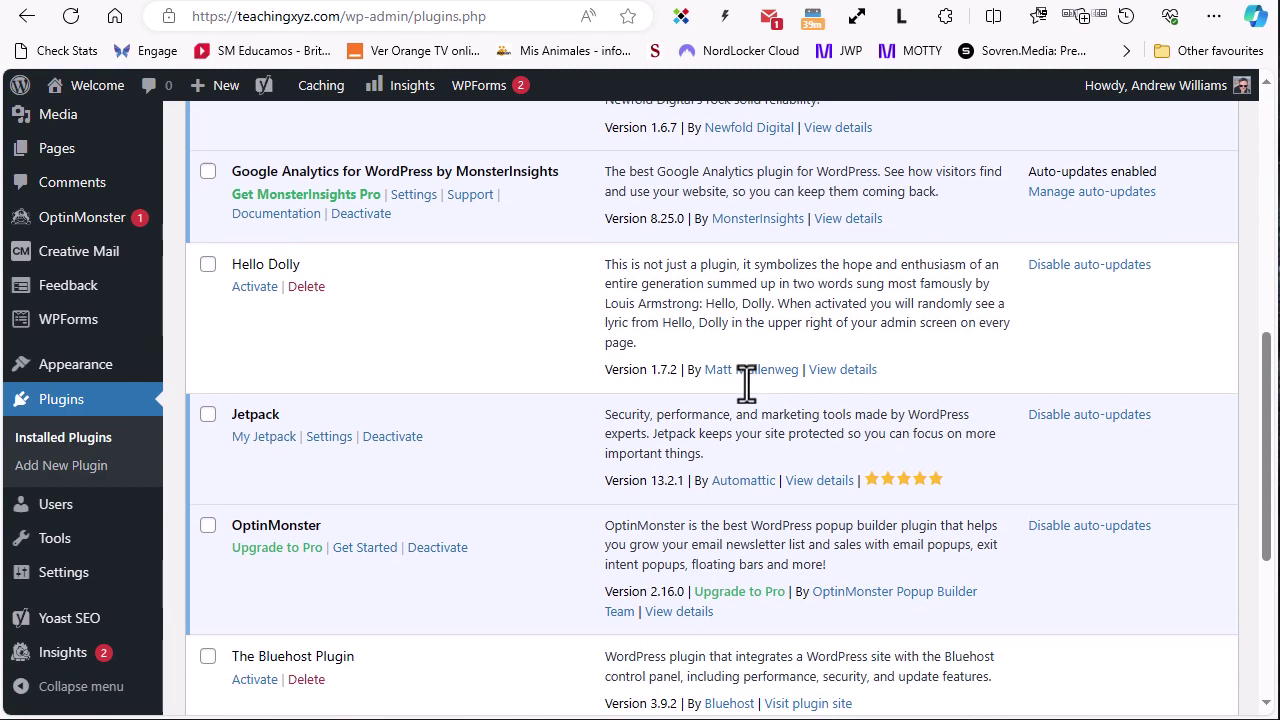
scroll(750, 380, down, 3)
click(241, 387)
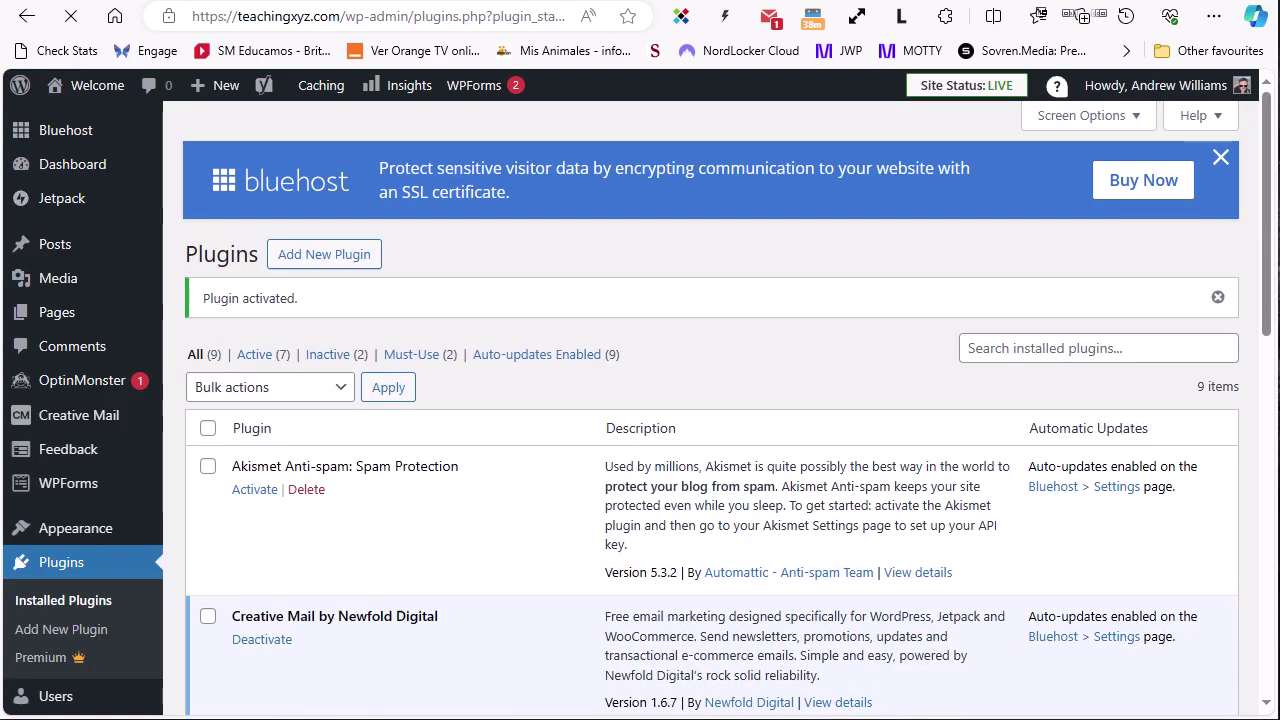
scroll(612, 310, down, 7)
scroll(606, 357, down, 4)
scroll(560, 320, up, 11)
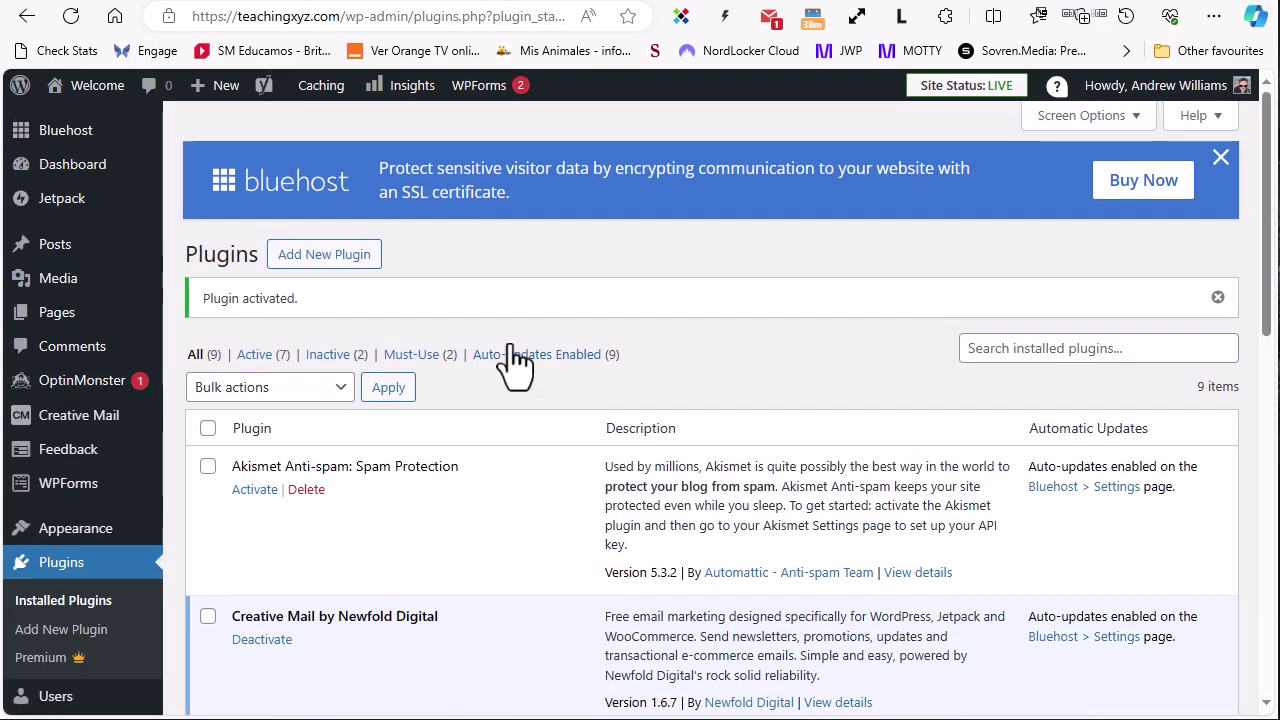
Bulk-deactivate every plugin except The Bluehost Plugin.
click(207, 428)
scroll(501, 388, down, 6)
scroll(501, 388, down, 4)
scroll(501, 388, down, 1)
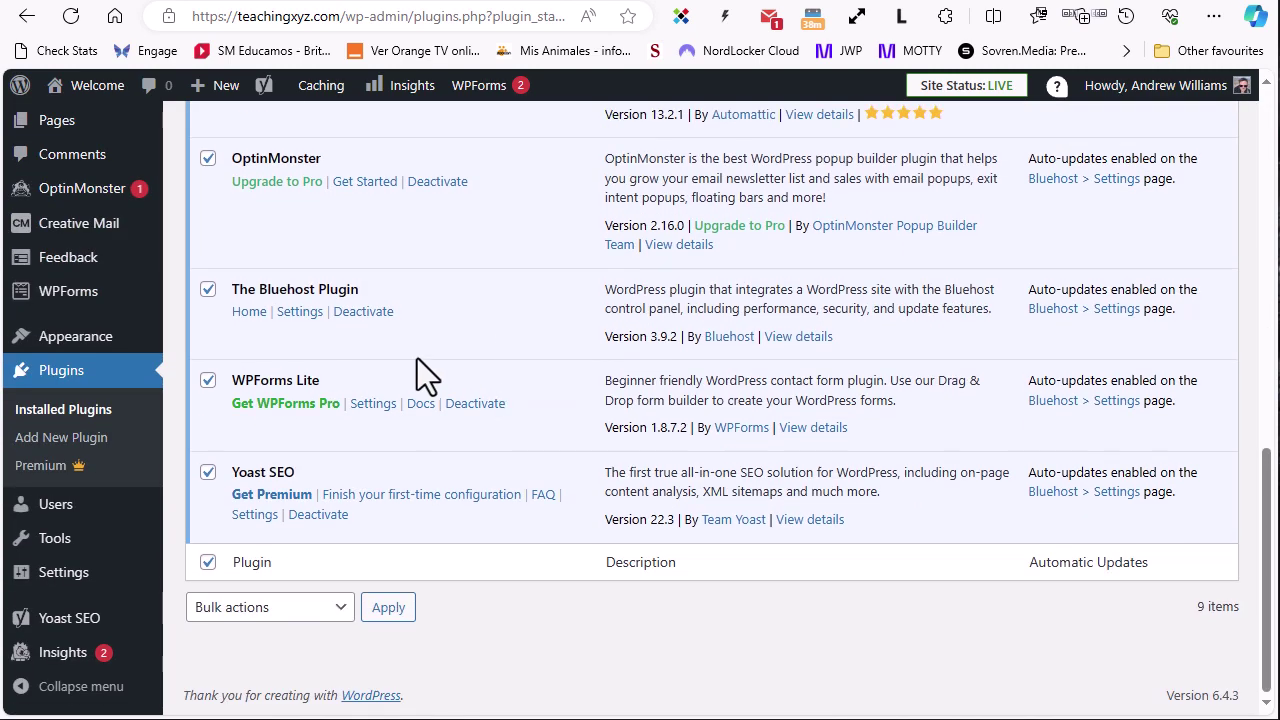
click(207, 289)
click(243, 608)
click(262, 677)
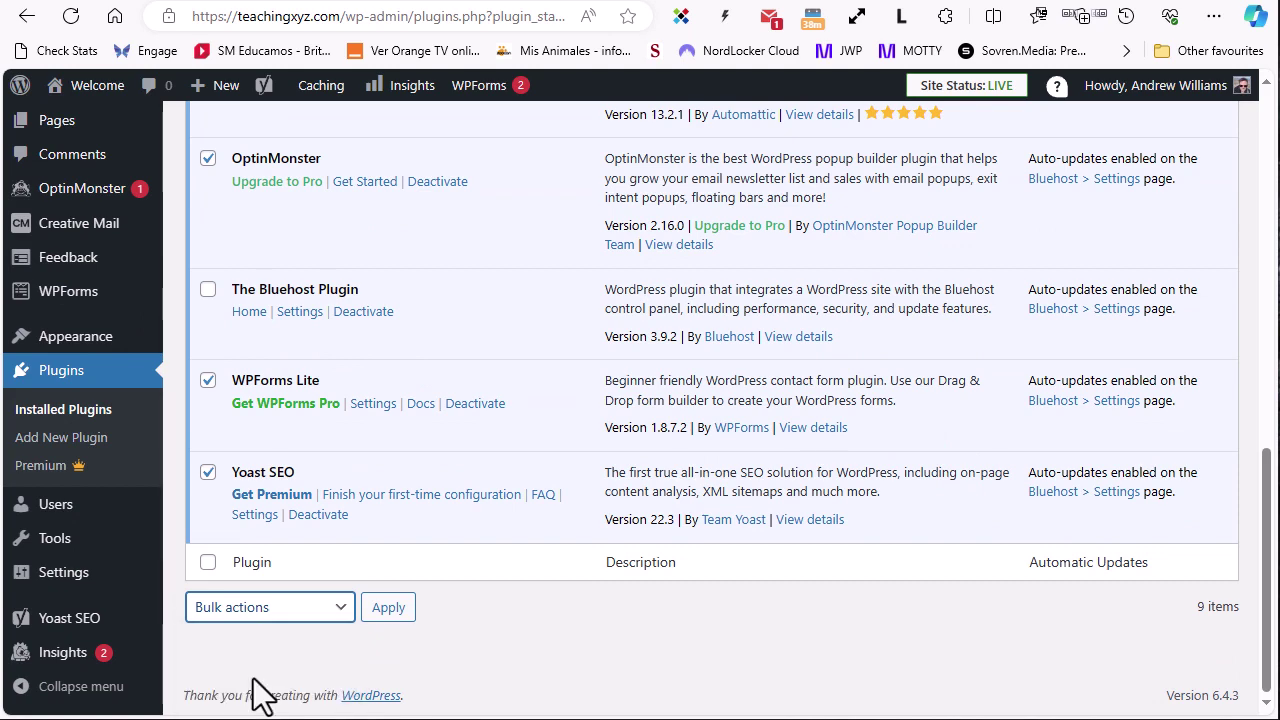
click(388, 608)
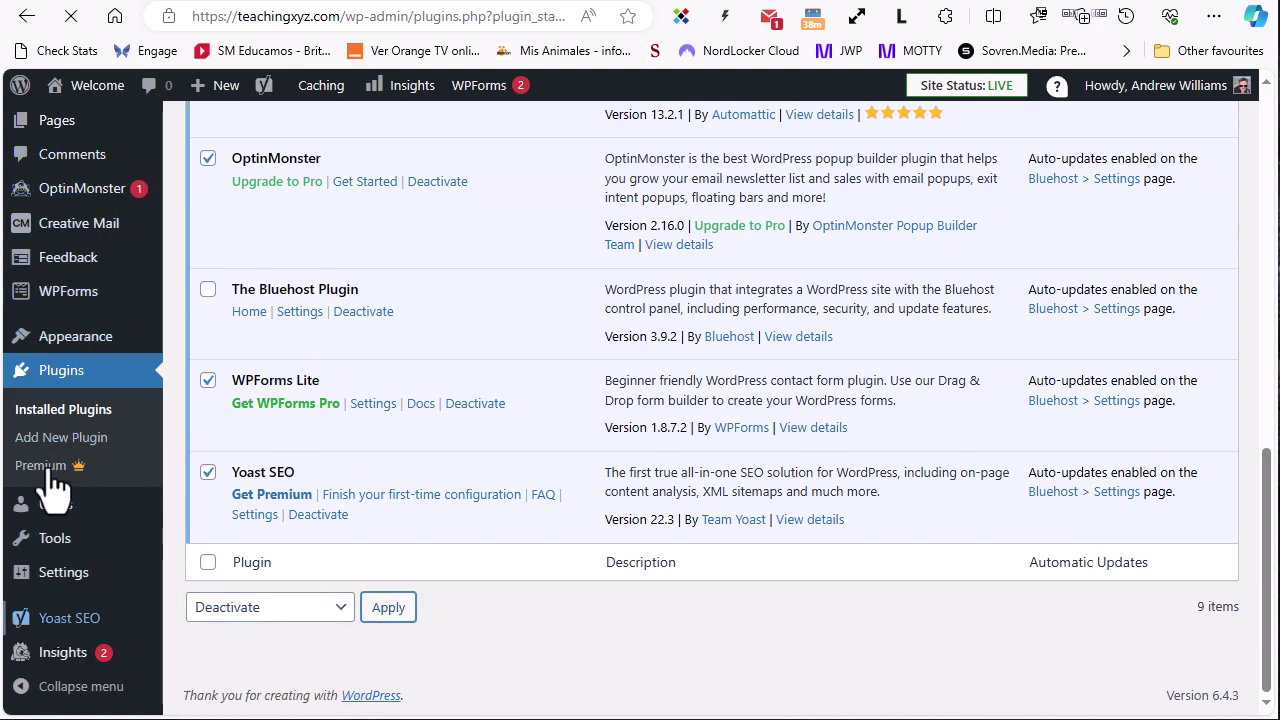
Filter the list to Active plugins, showing only The Bluehost Plugin.
scroll(715, 445, down, 3)
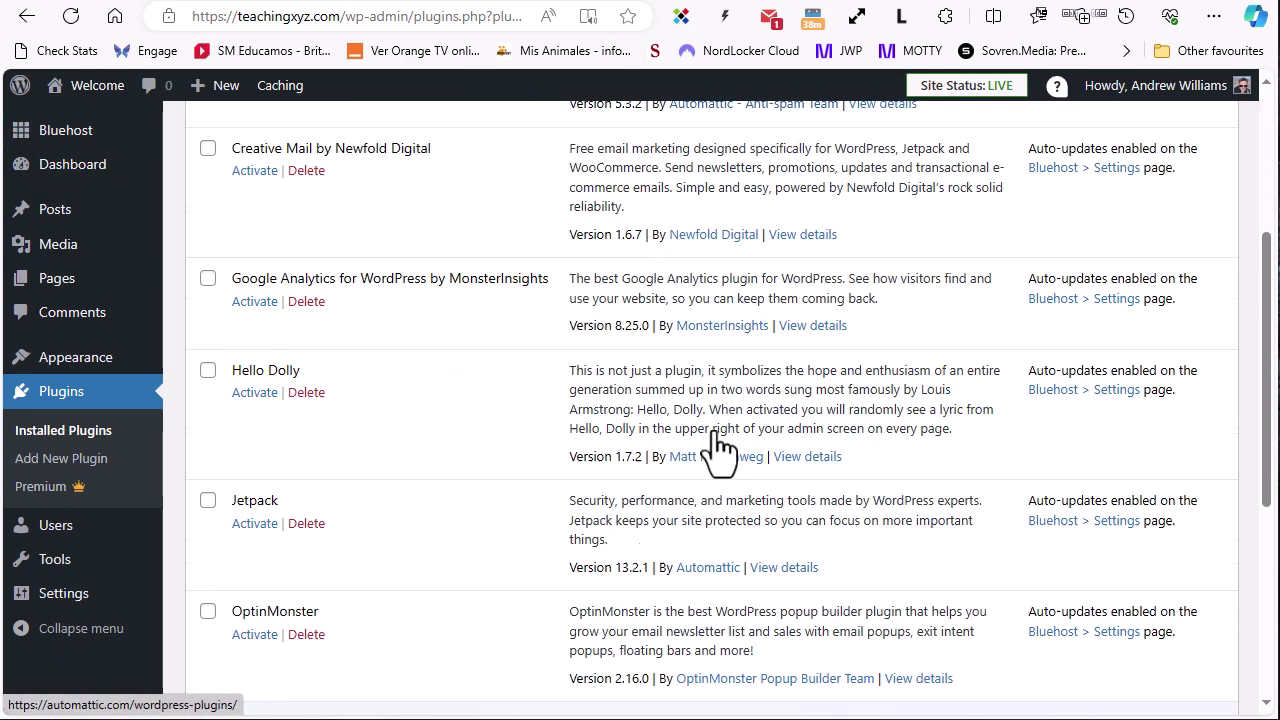
scroll(715, 445, down, 3)
scroll(471, 286, up, 10)
click(263, 237)
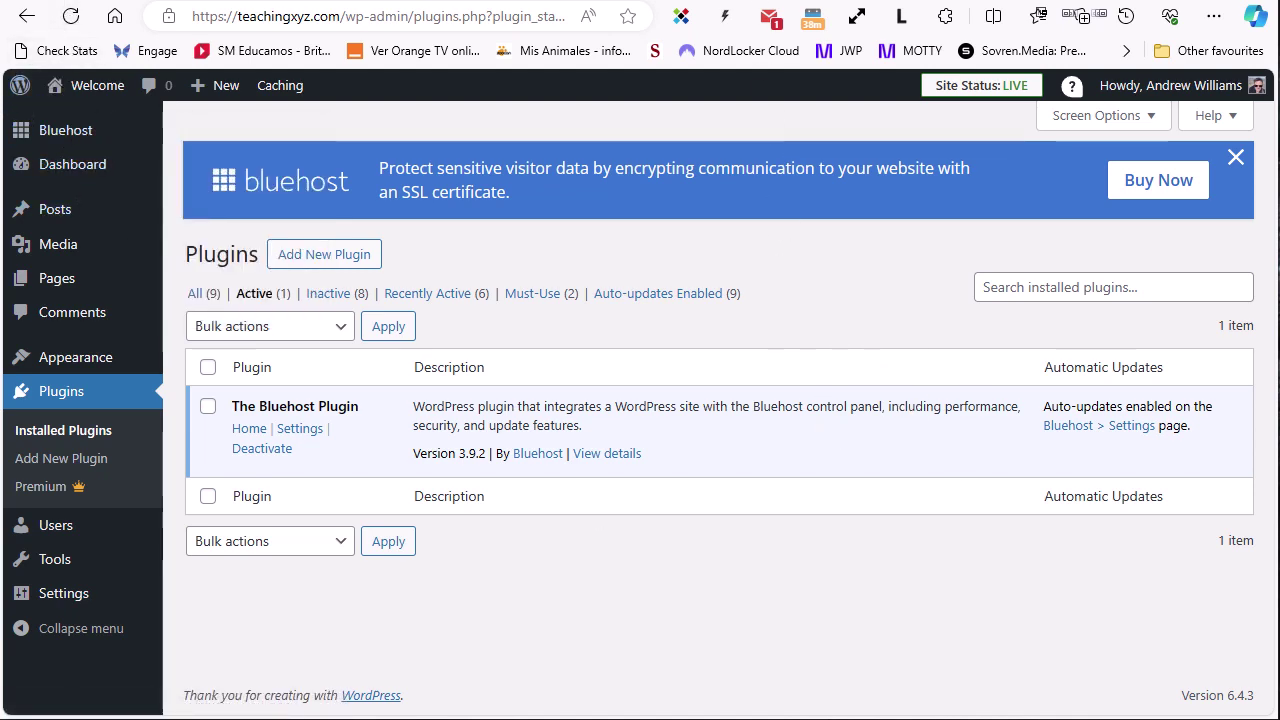
Bulk-delete the eight inactive plugins, confirm with OK, and return to the All plugins view.
click(322, 296)
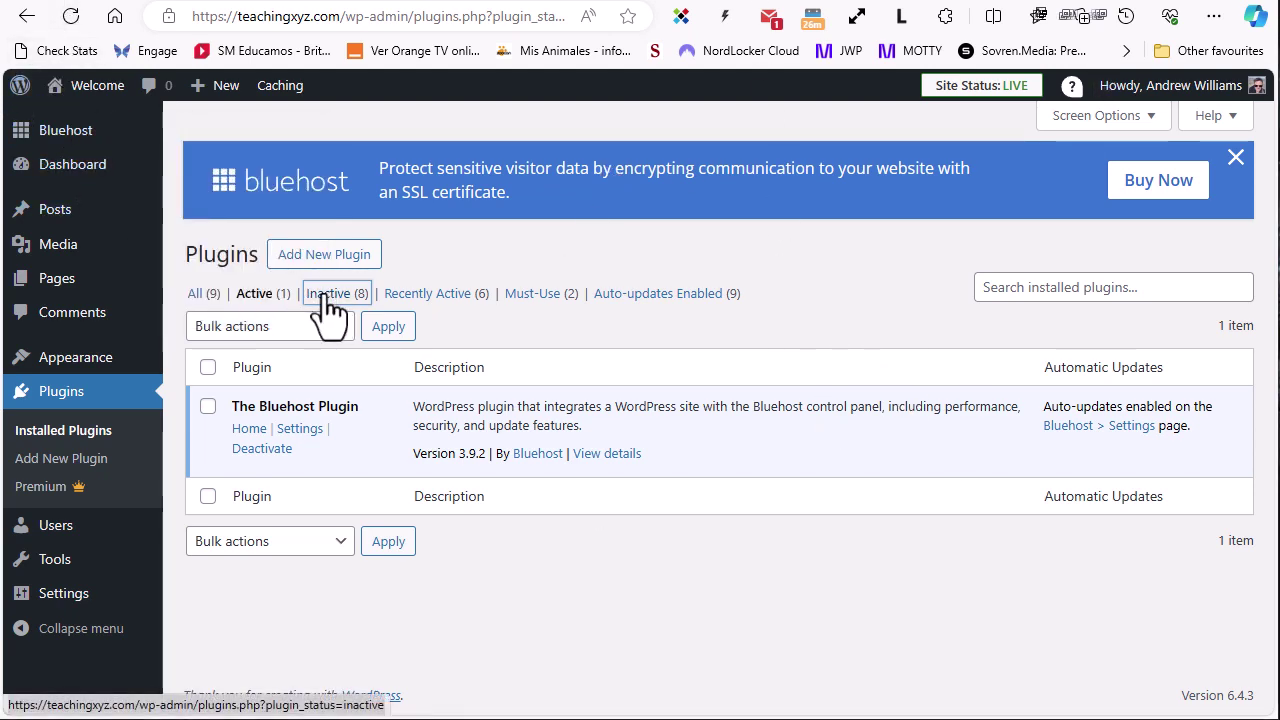
scroll(548, 320, down, 10)
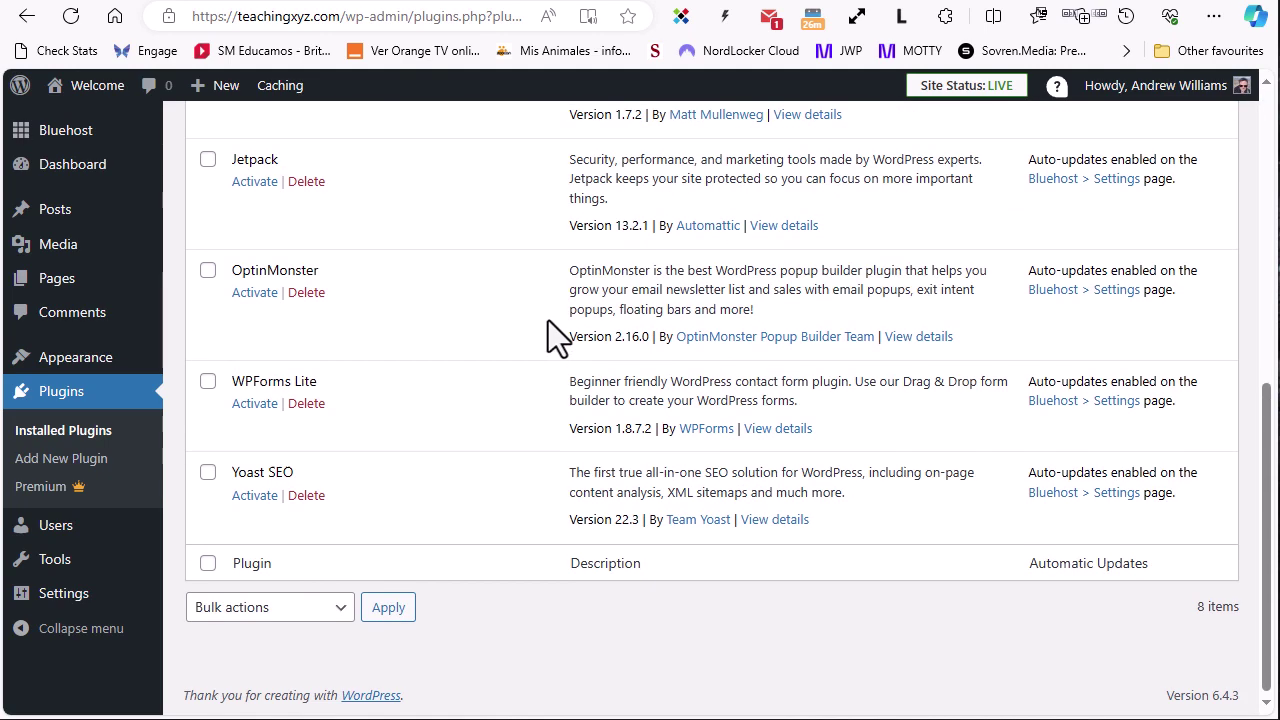
scroll(548, 320, up, 10)
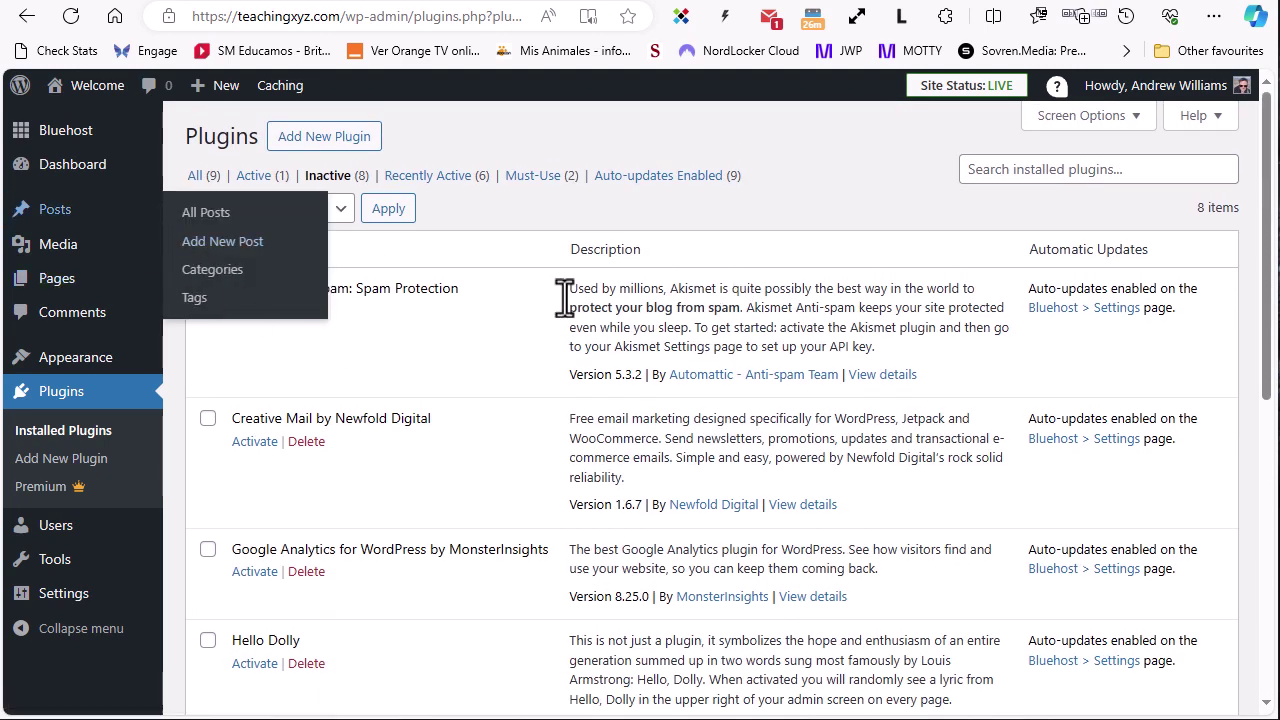
click(207, 249)
click(250, 206)
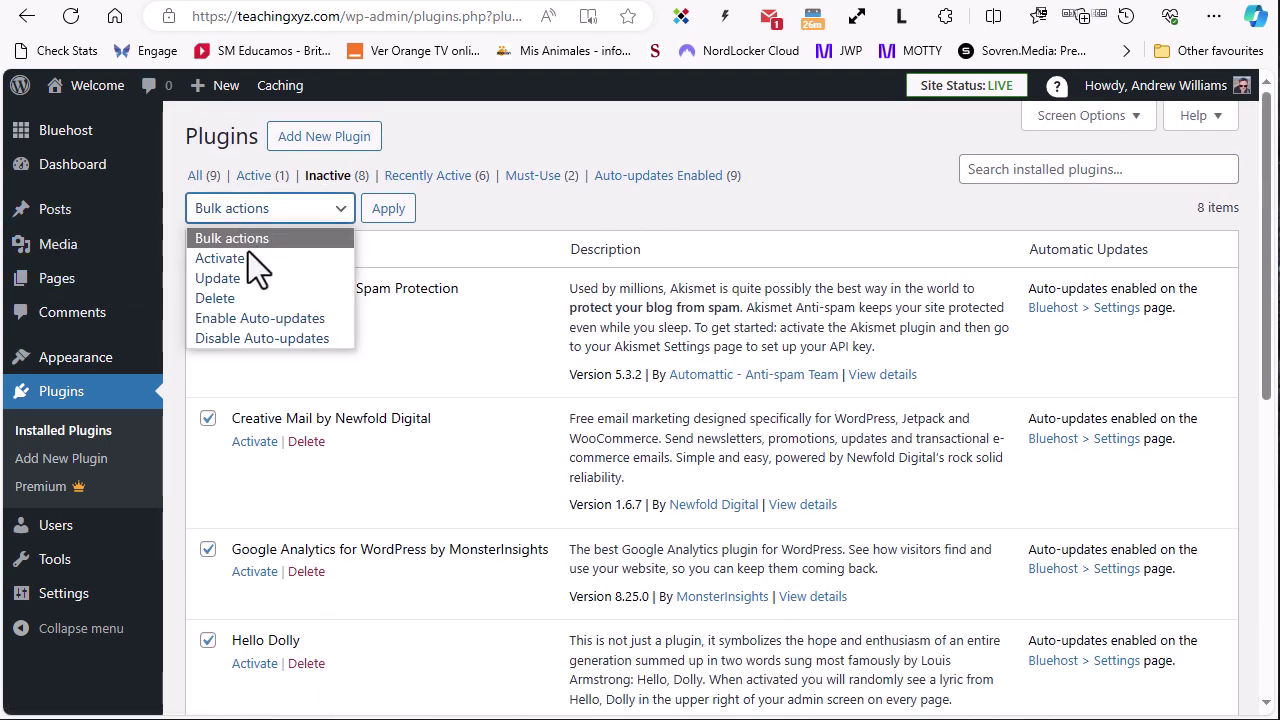
click(242, 296)
click(390, 212)
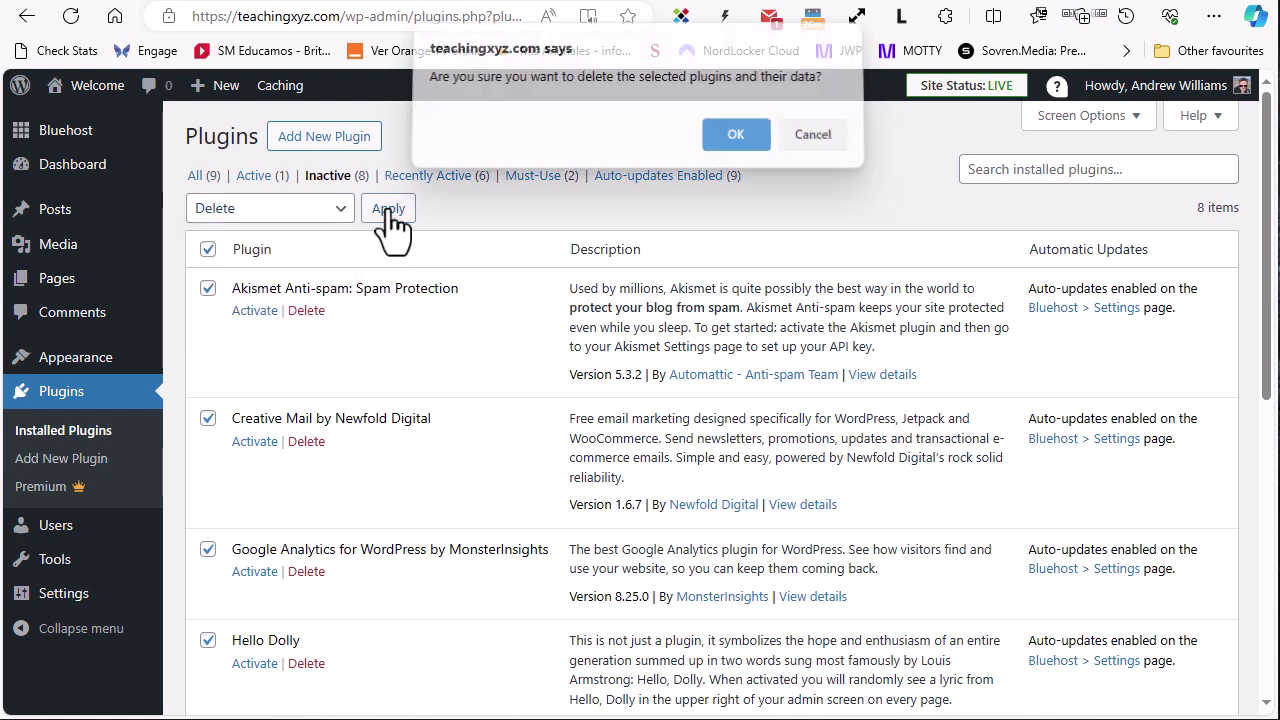
click(712, 146)
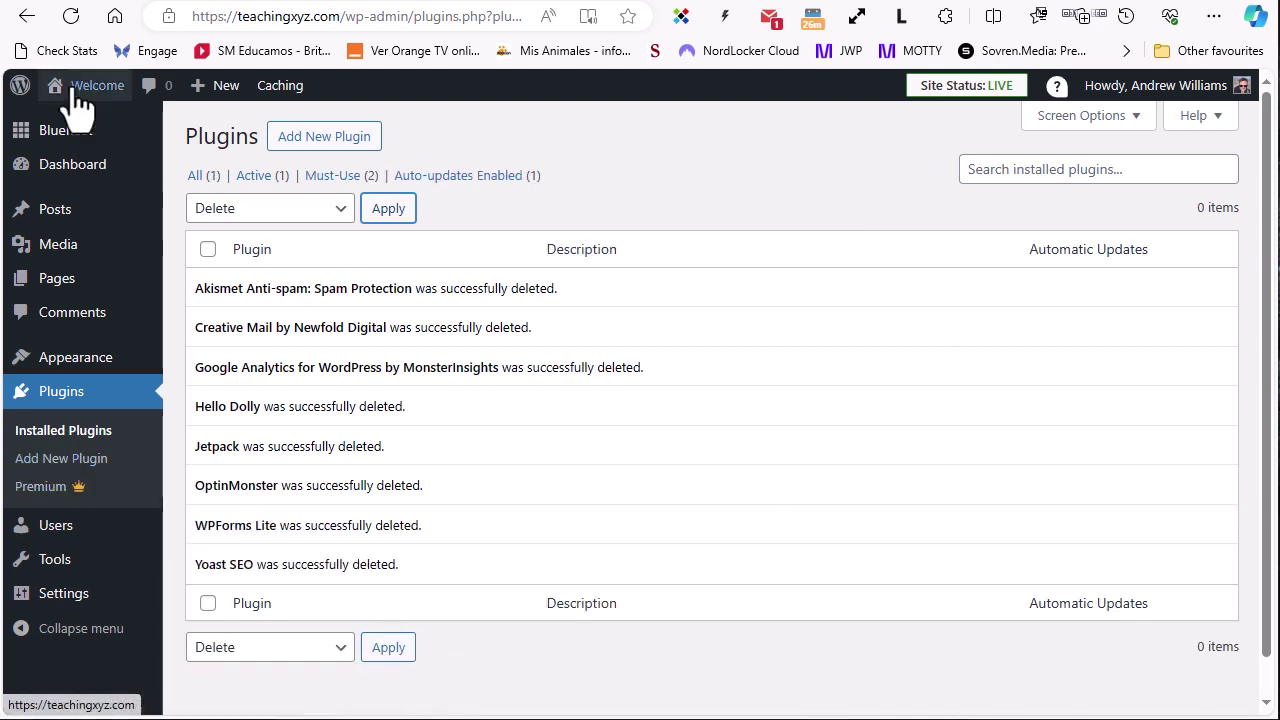
click(195, 176)
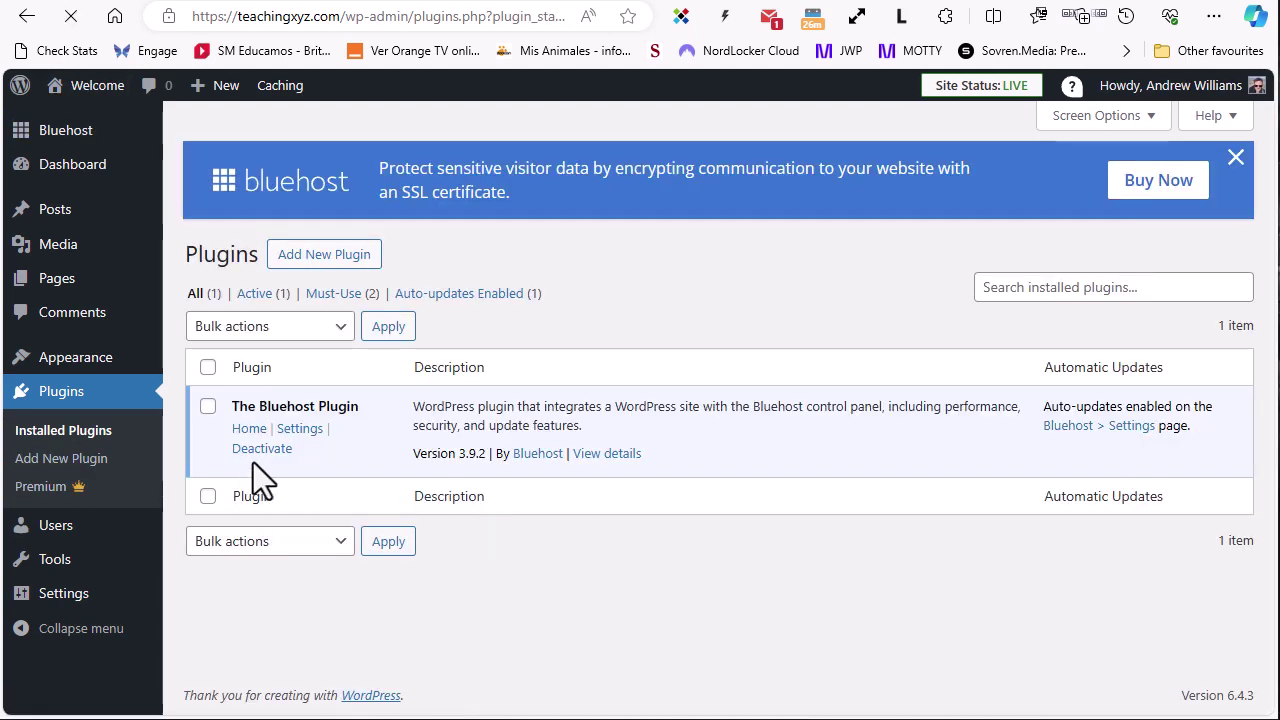